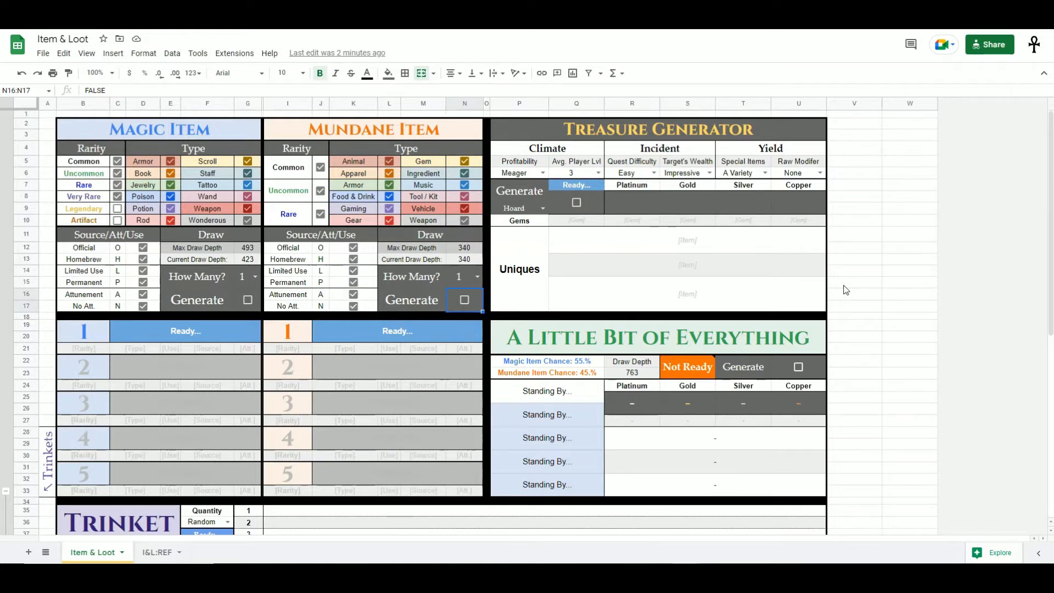
- Survey the sheet's generator sections: Magic Item, Mundane Item, Treasure Generator, A Little Bit of Everything and Trinket Generator
mouse_move(230, 136)
left_mouse_down()
mouse_move(213, 455)
mouse_move(212, 388)
mouse_move(251, 275)
mouse_move(247, 135)
left_mouse_up()
left_click_drag(416, 127, 412, 300)
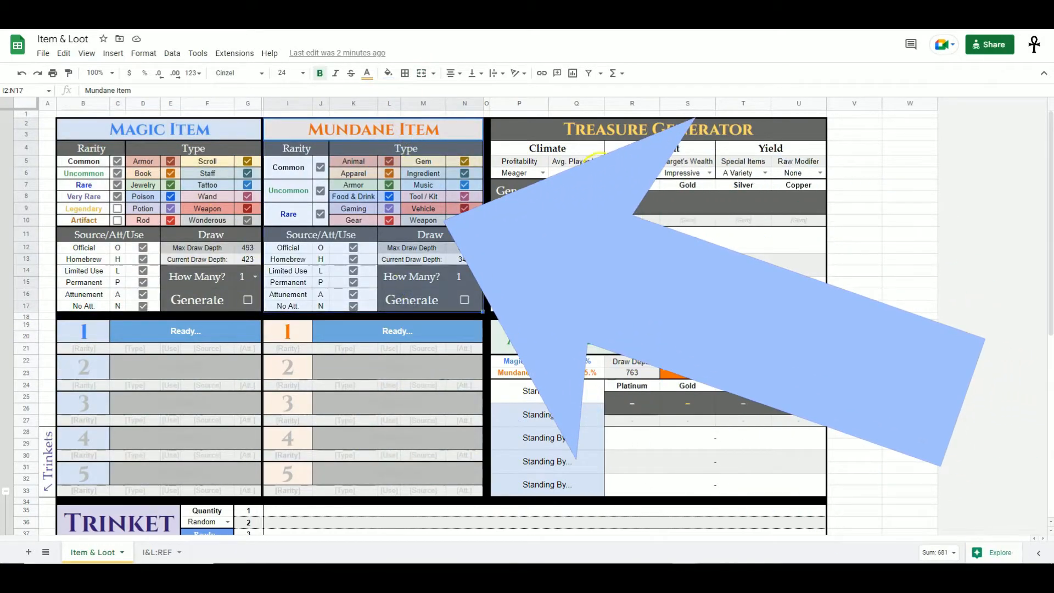
left_click_drag(655, 129, 650, 306)
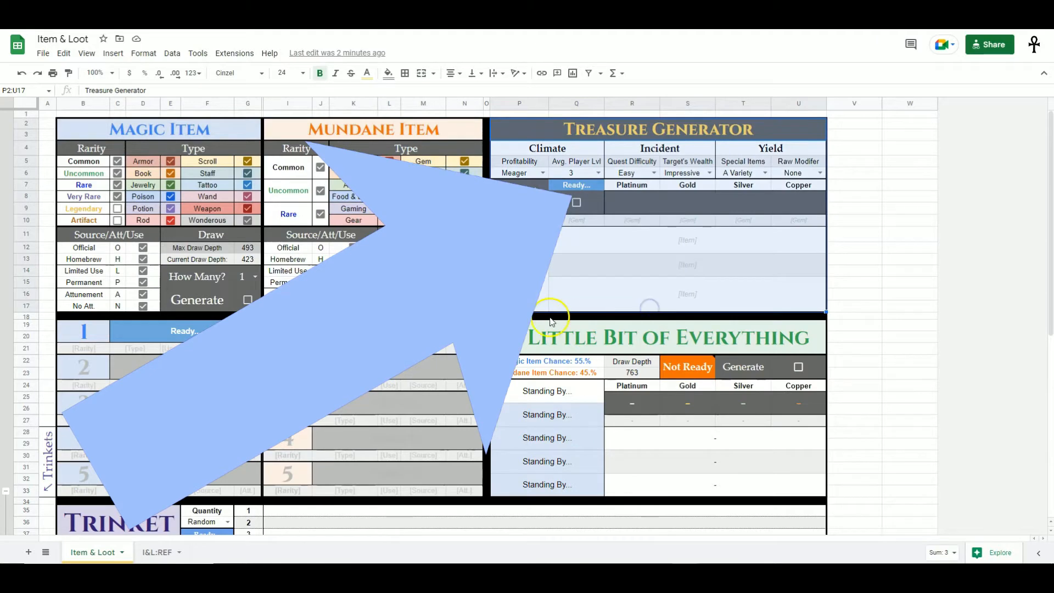
scroll(377, 215, "down", 3)
left_click_drag(122, 454, 604, 489)
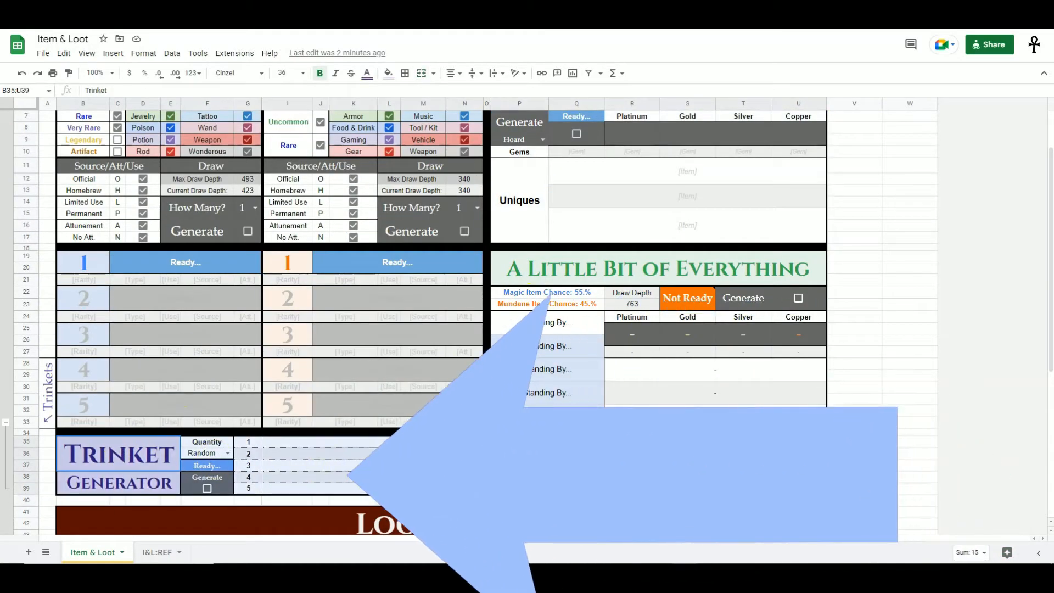
scroll(706, 444, "up", 1)
left_click_drag(675, 330, 673, 489)
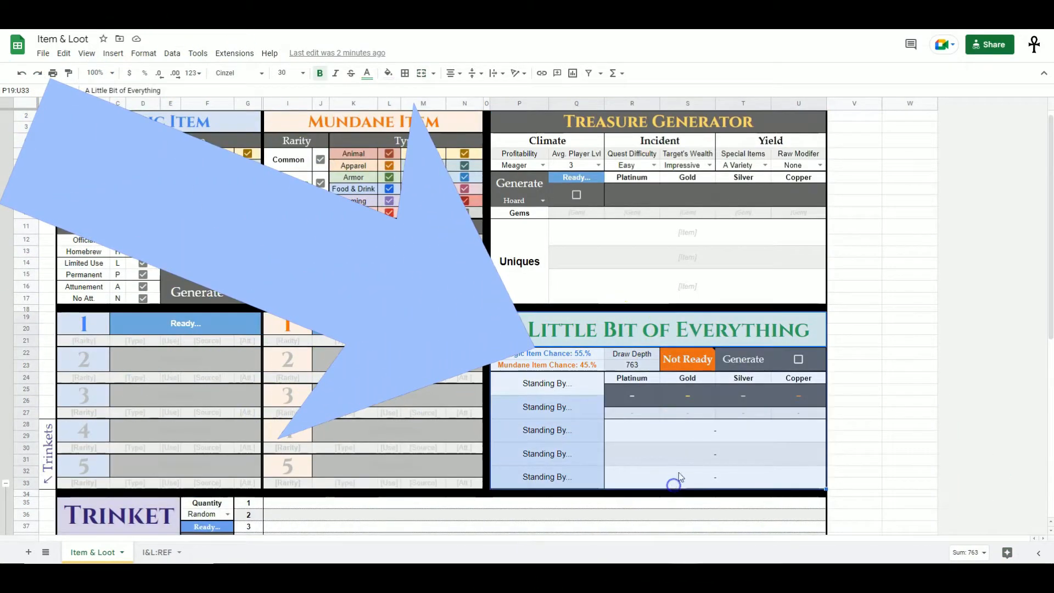
scroll(728, 440, "up", 1)
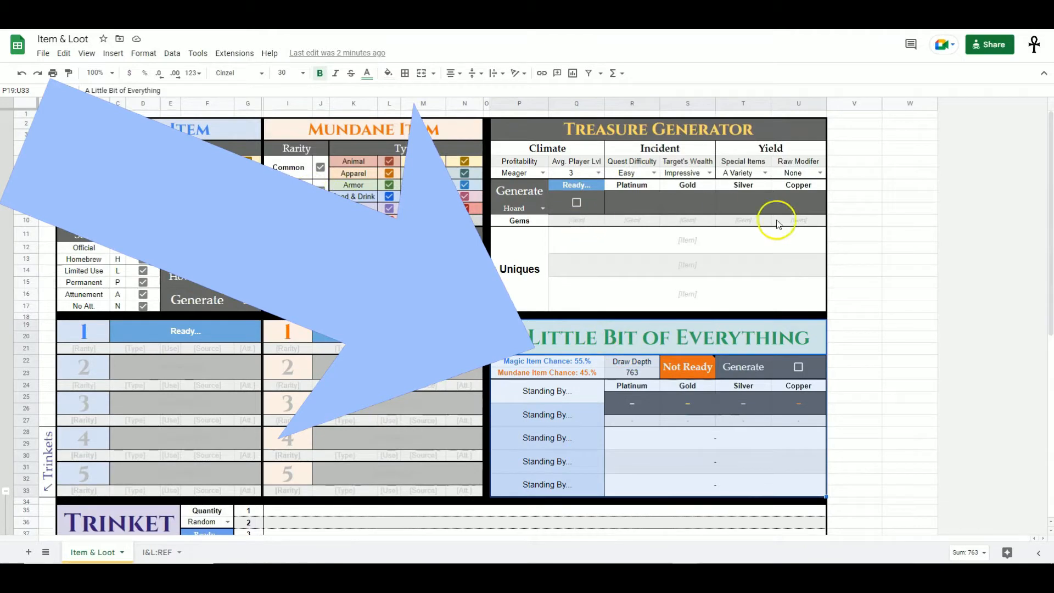
left_click(864, 423)
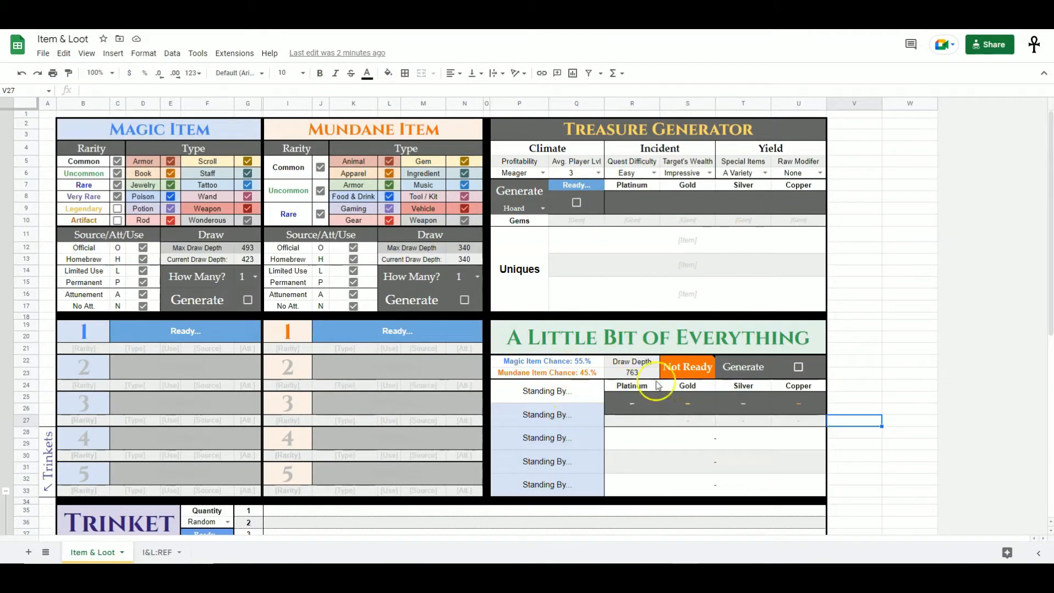
scroll(632, 400, "down", 1)
scroll(633, 399, "down", 1)
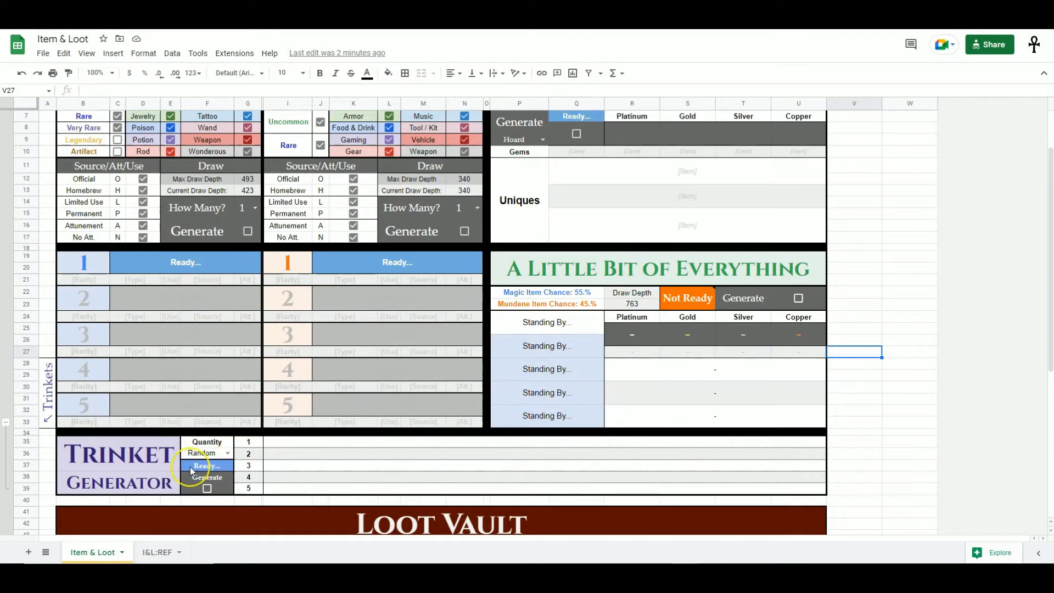
scroll(325, 457, "up", 2)
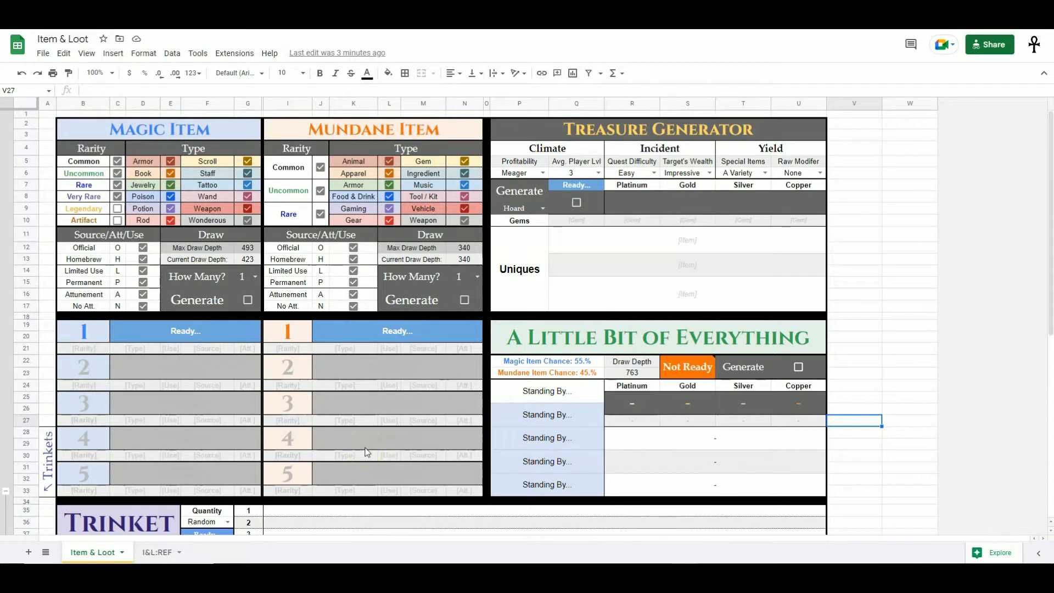
- Examine the Generate checkbox of each generator section and the Loot Vault below them
left_click(480, 305)
left_click(254, 304)
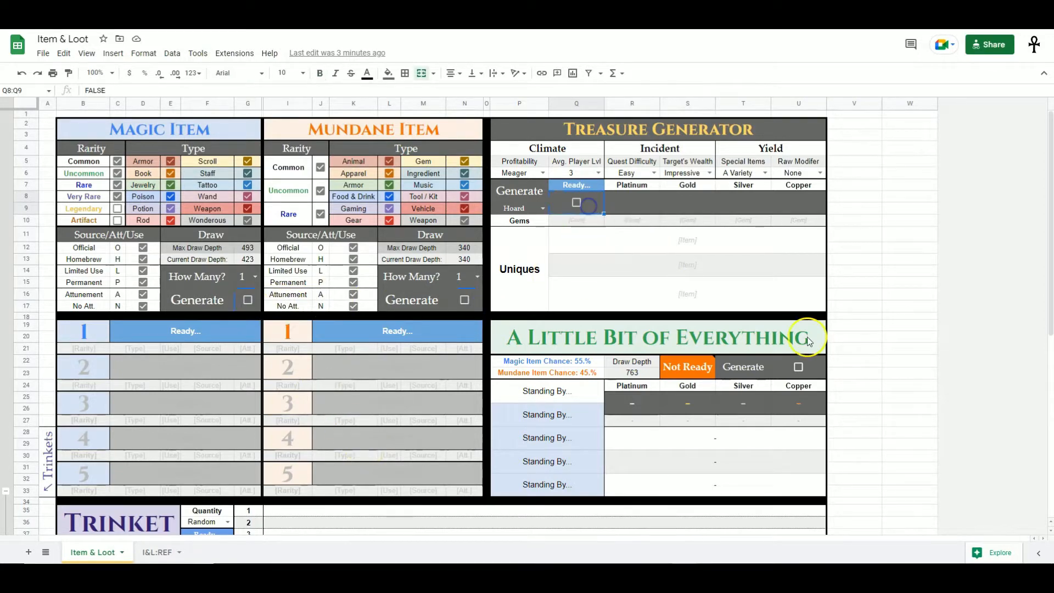
left_click(802, 368)
scroll(790, 379, "down", 1)
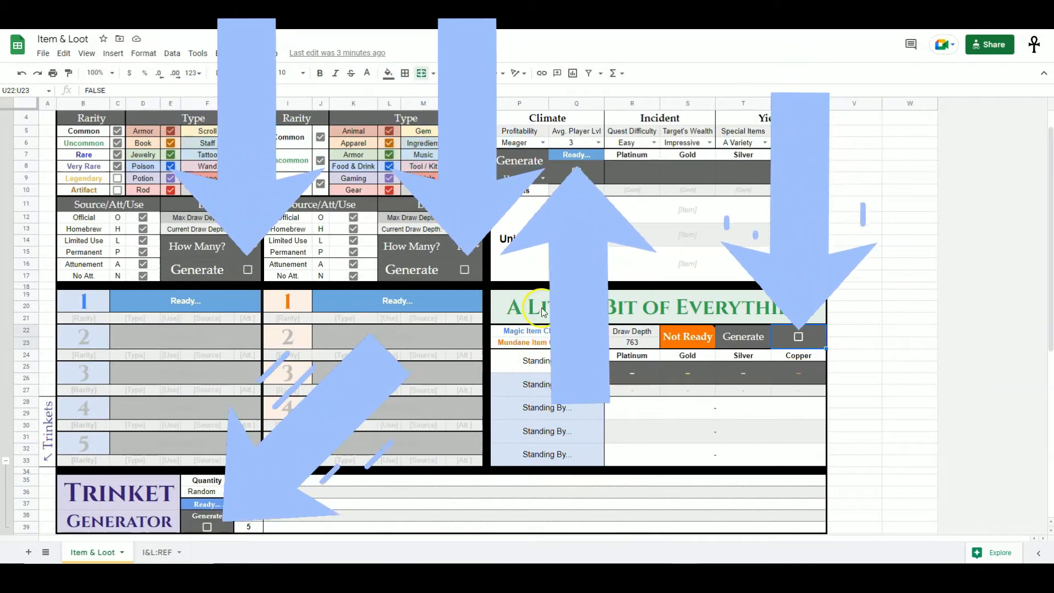
left_click(216, 528)
scroll(341, 438, "up", 1)
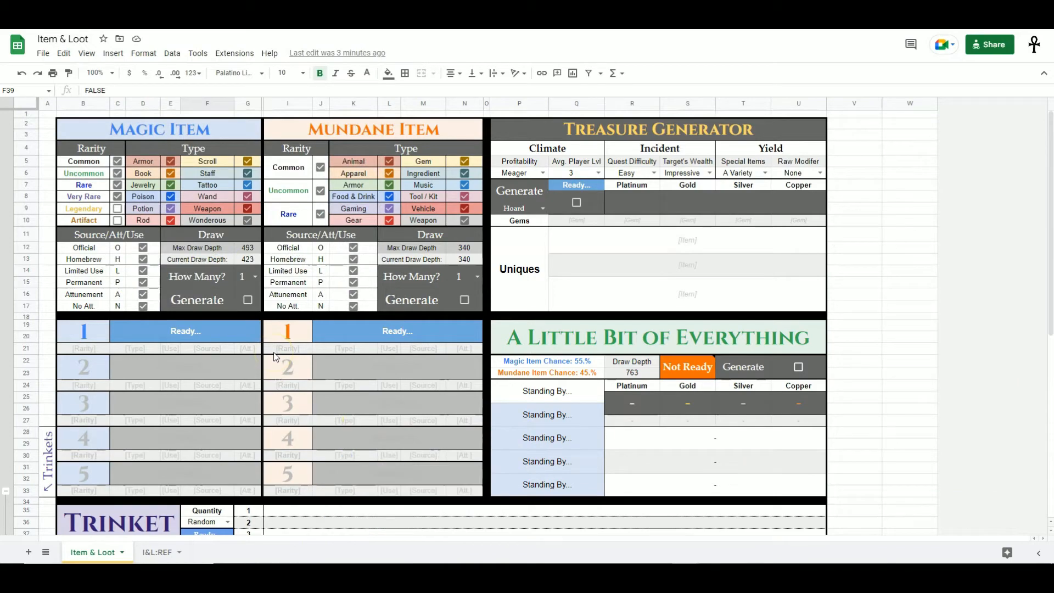
scroll(275, 357, "down", 5)
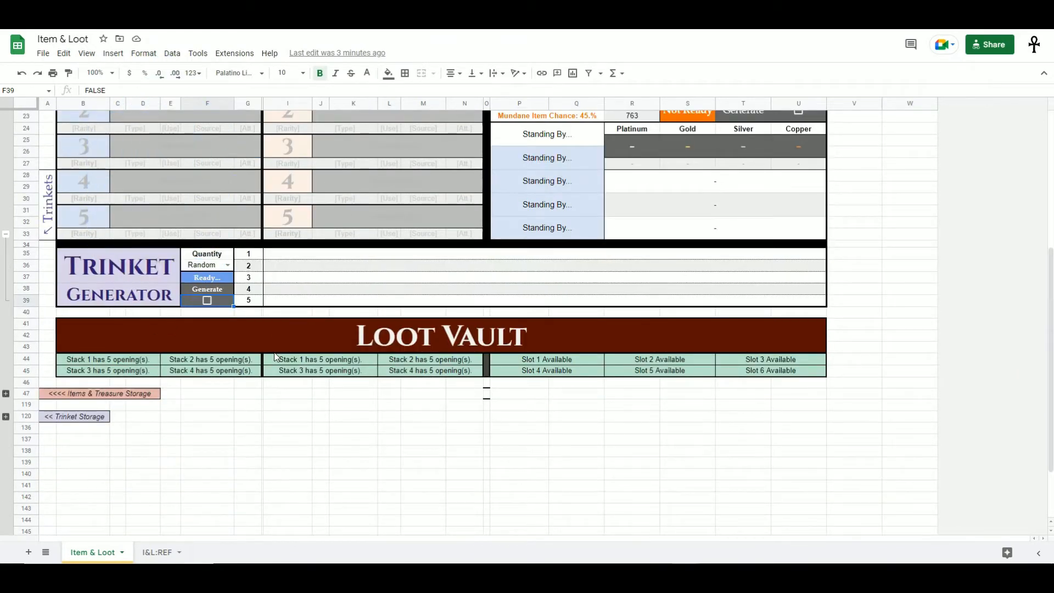
scroll(394, 342, "up", 5)
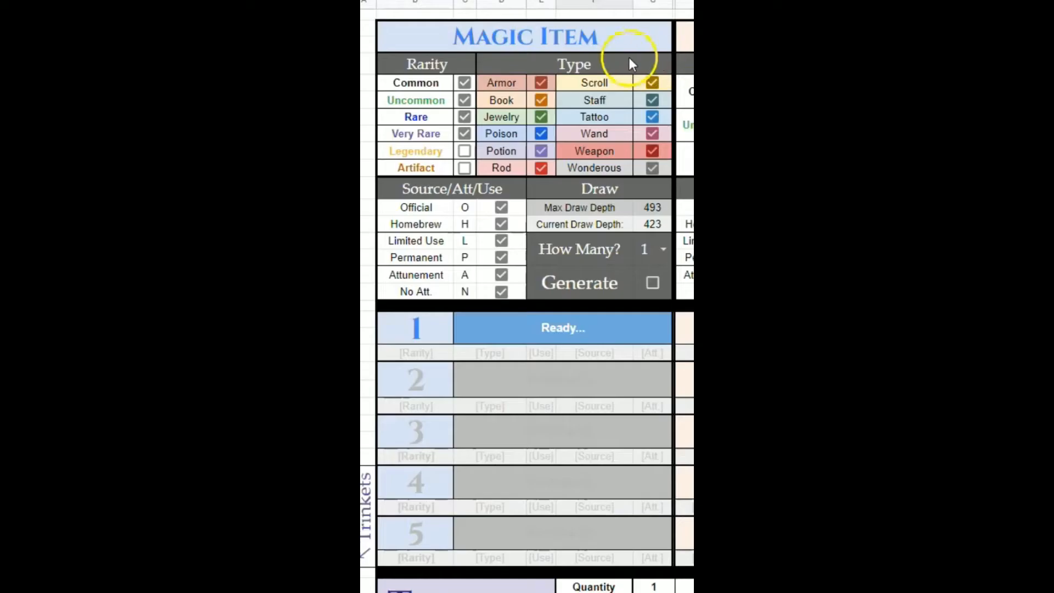
- Inspect the Magic Item filter grid and its Max Draw Depth and Current Draw Depth values
left_click(217, 306)
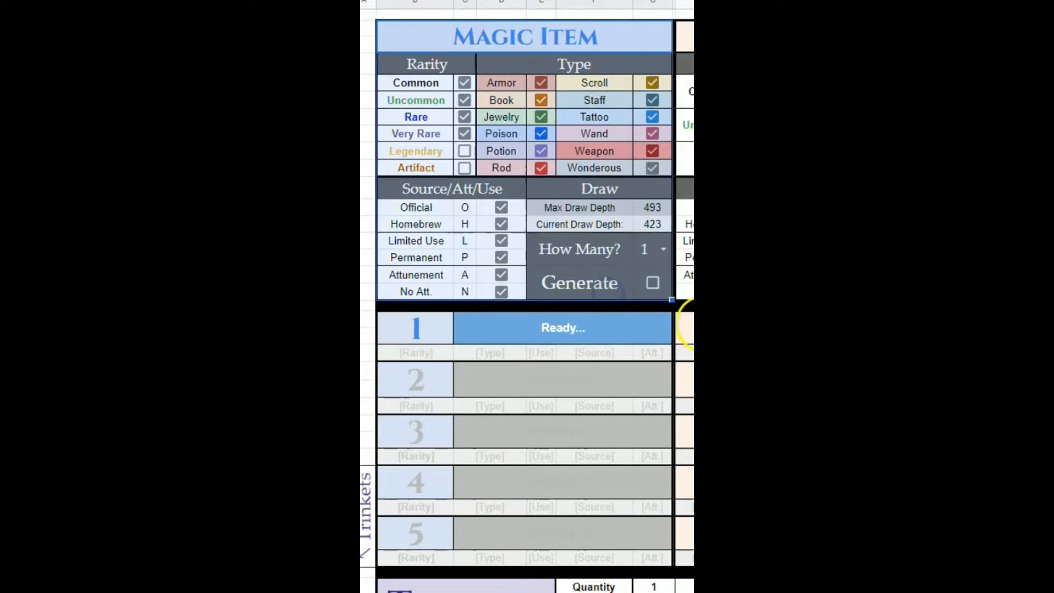
left_click(369, 136)
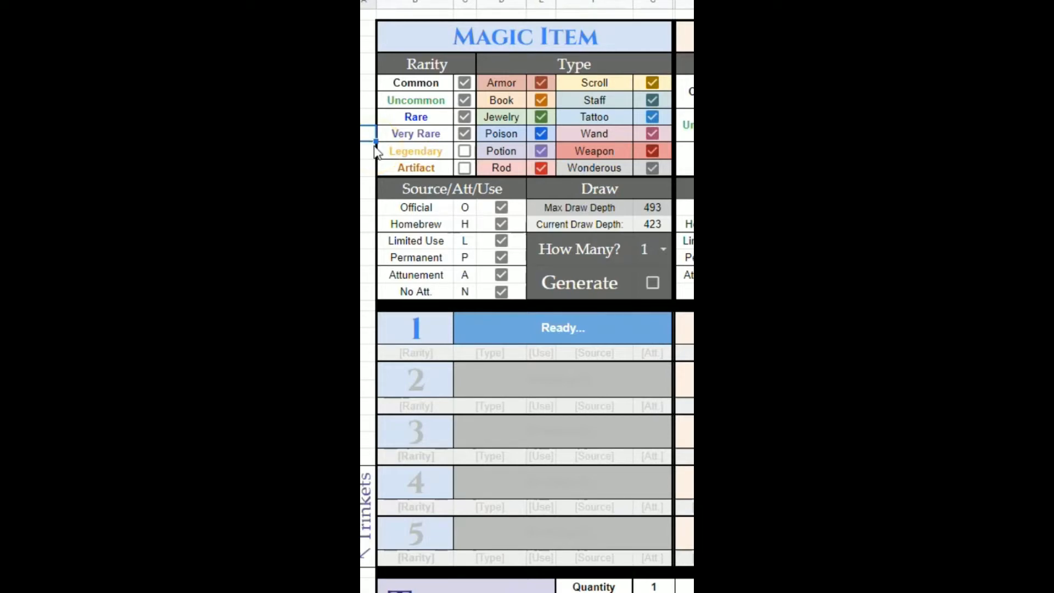
left_click(581, 195)
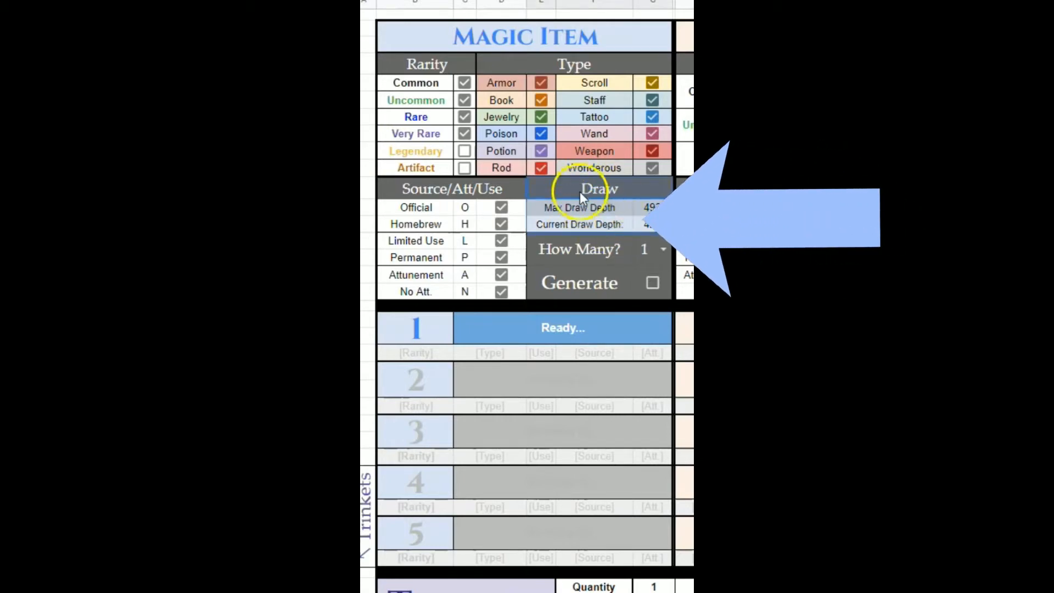
left_click(656, 210)
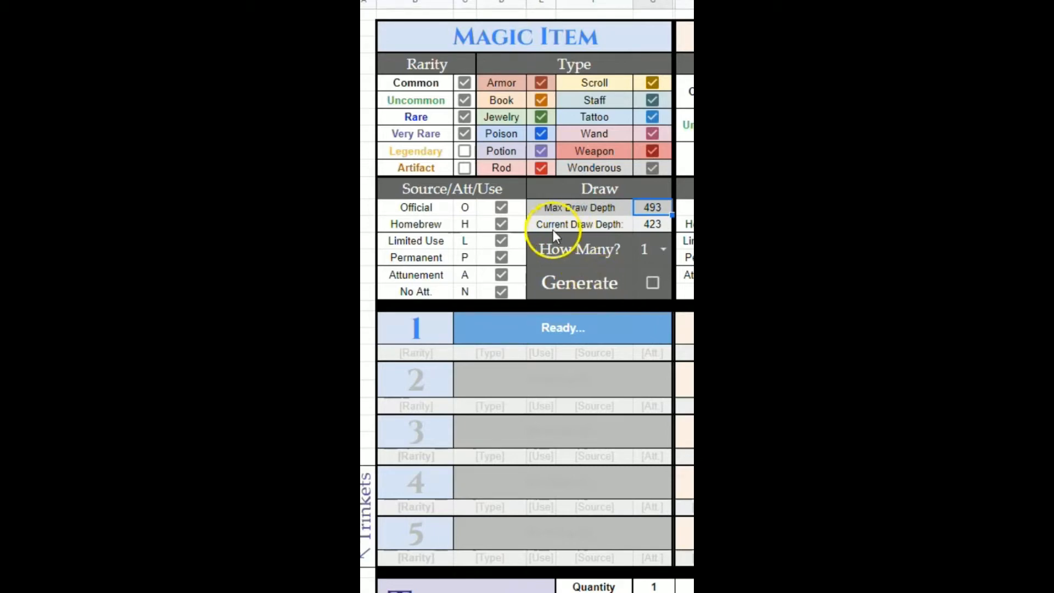
left_click(668, 228)
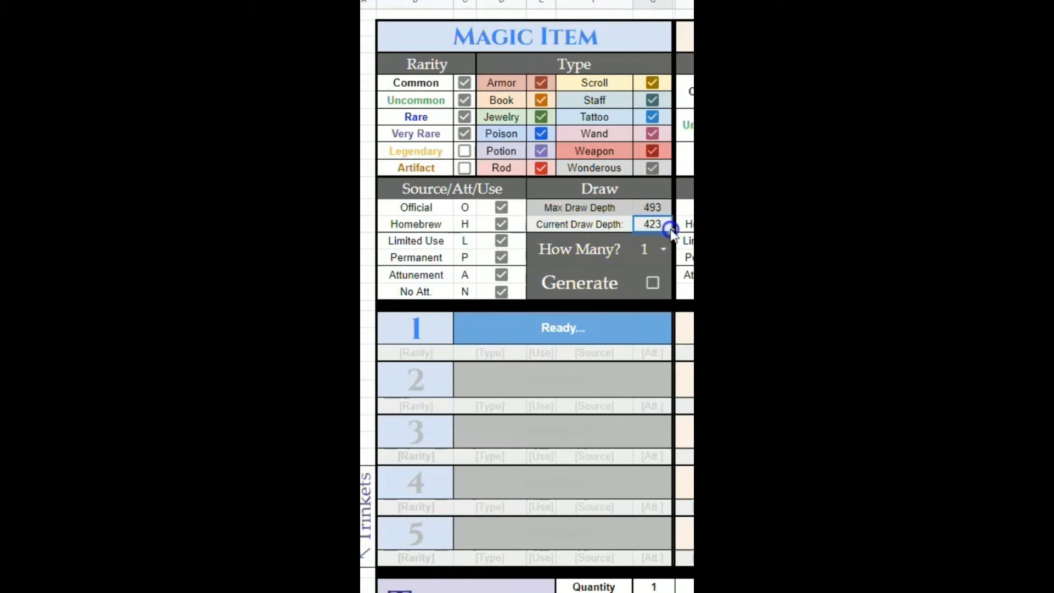
left_click(664, 208)
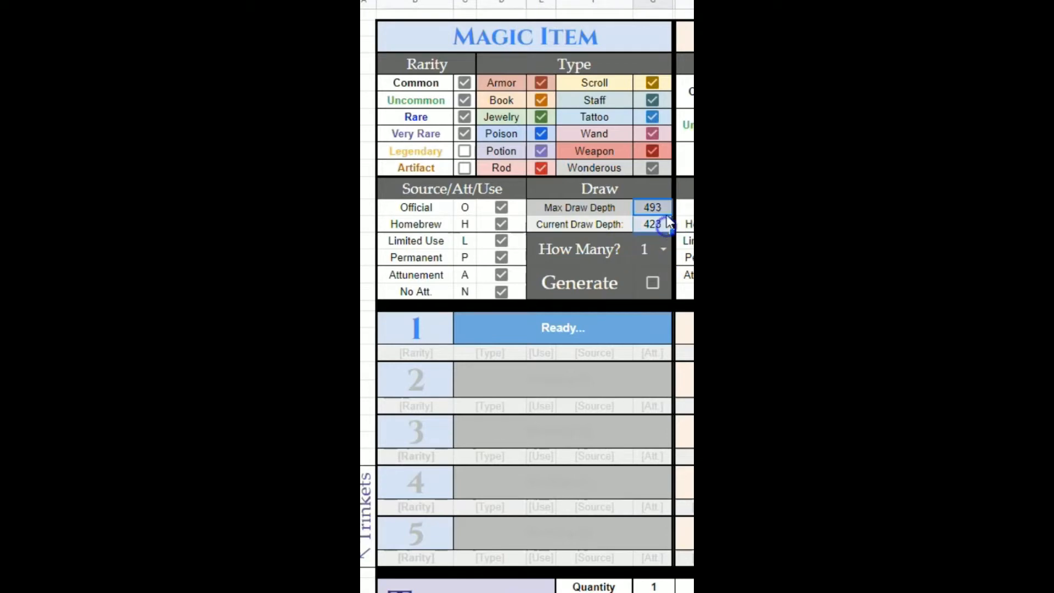
left_click(664, 210)
left_click(434, 83)
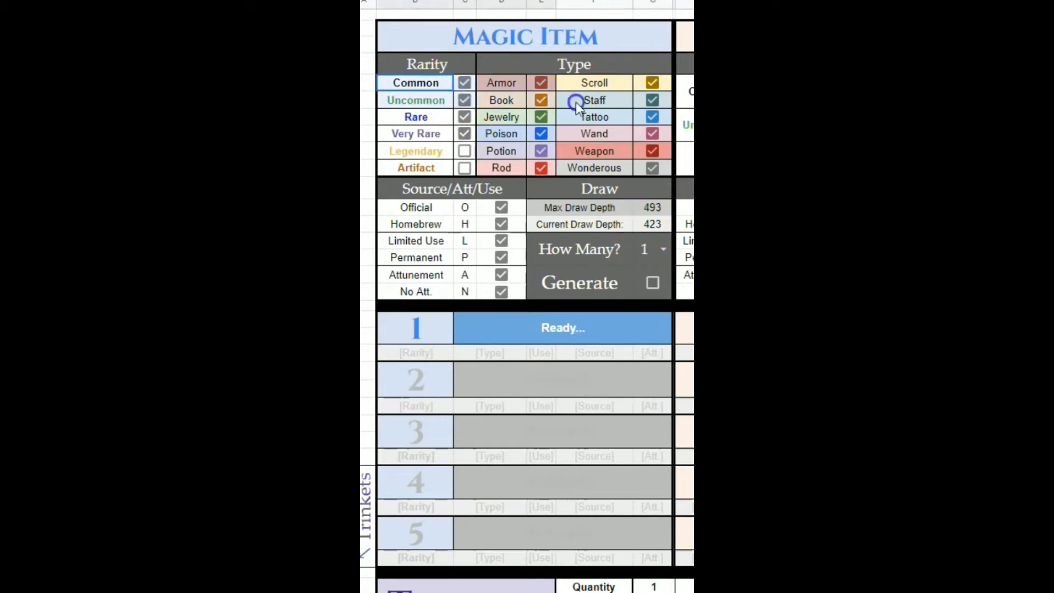
left_click(642, 224)
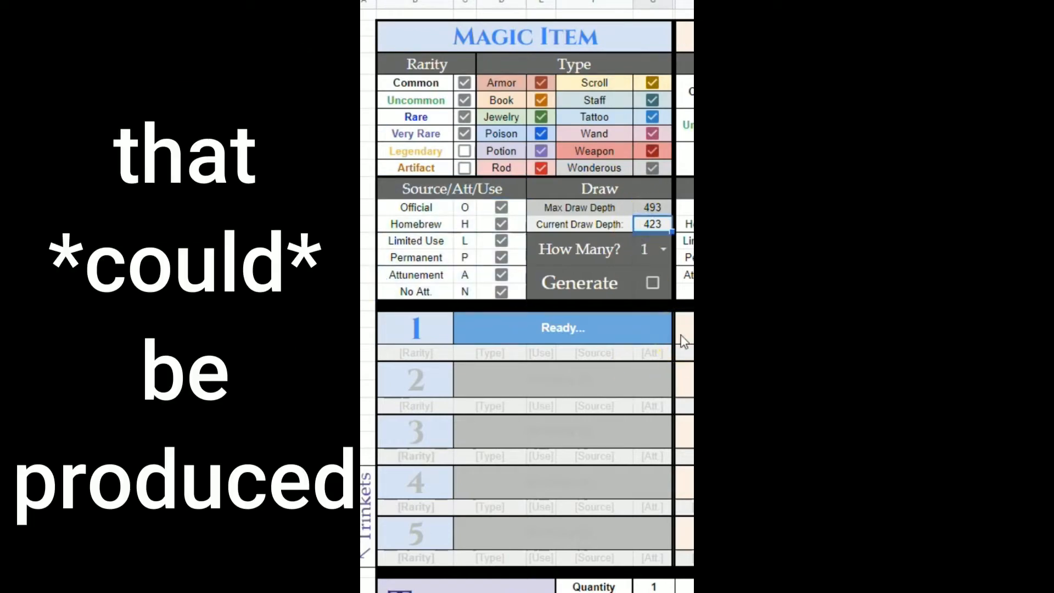
left_click(665, 211)
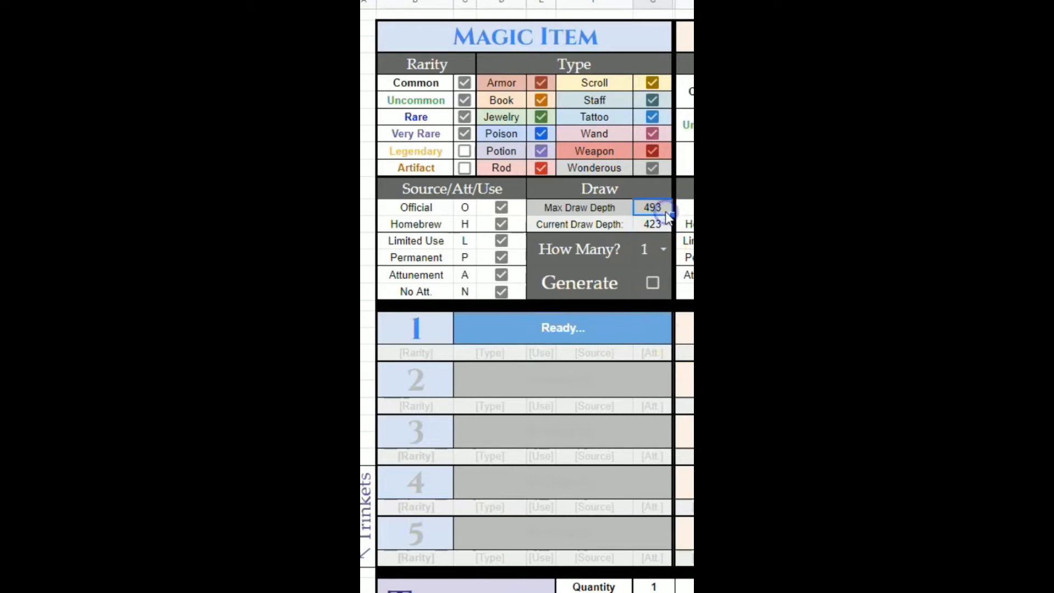
- Limit the magic item rarities to Common, Uncommon and Rare by unchecking Very Rare, Legendary and Artifact
left_click(465, 151)
left_click(467, 172)
left_click(664, 224)
left_click_drag(428, 83, 667, 169)
left_click_drag(484, 192, 489, 293)
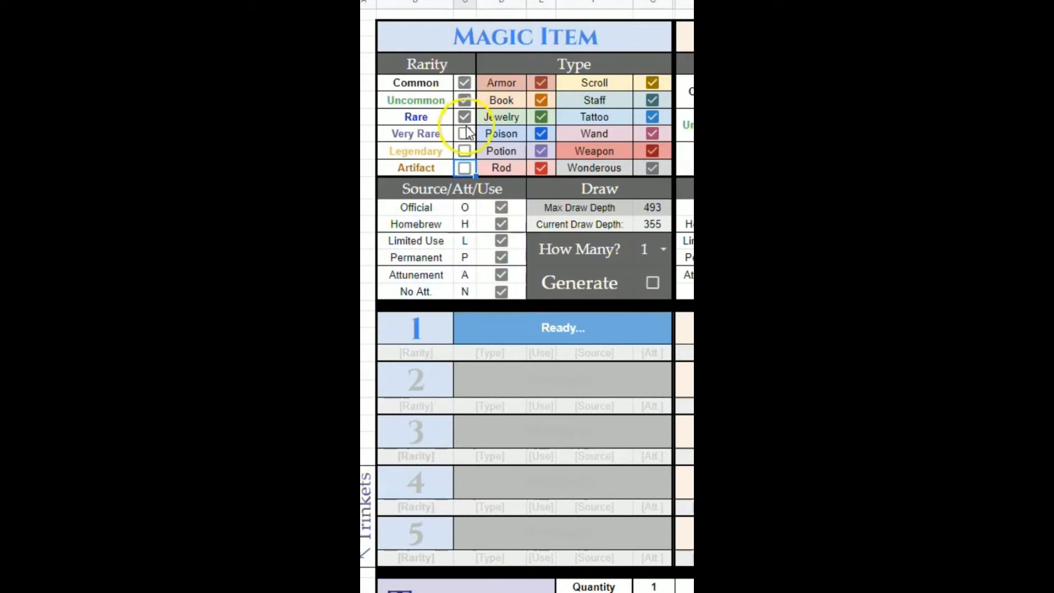
- Uncheck all magic item types at once, then check only Armor
left_click(550, 87)
left_click_drag(630, 149, 653, 166)
key("space")
left_click(538, 81)
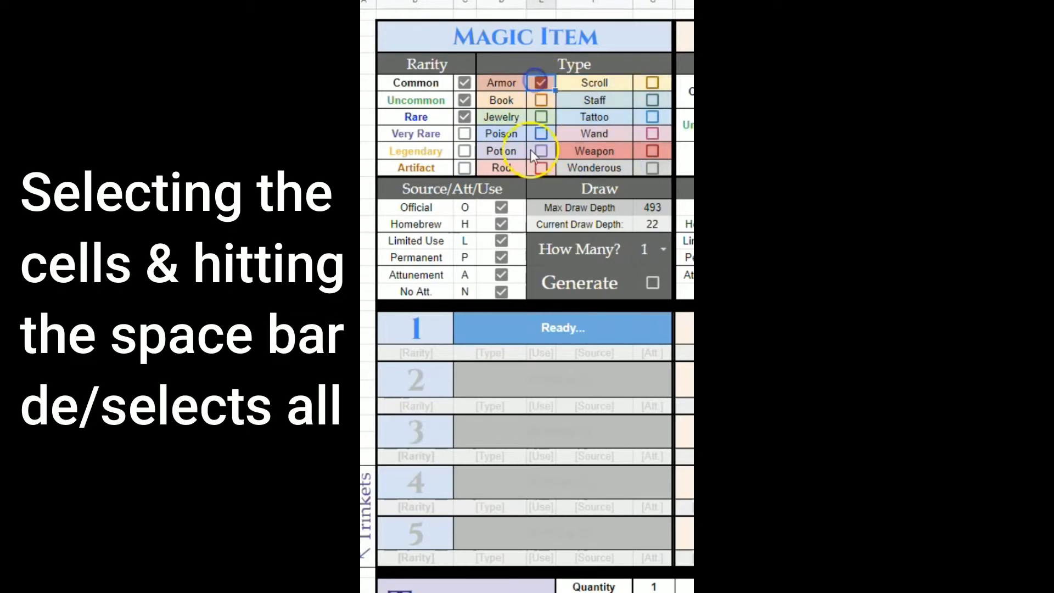
- Uncheck the Homebrew and Limited Use source filters, keeping Official checked
left_click(501, 224)
left_click(445, 207)
left_click(501, 207)
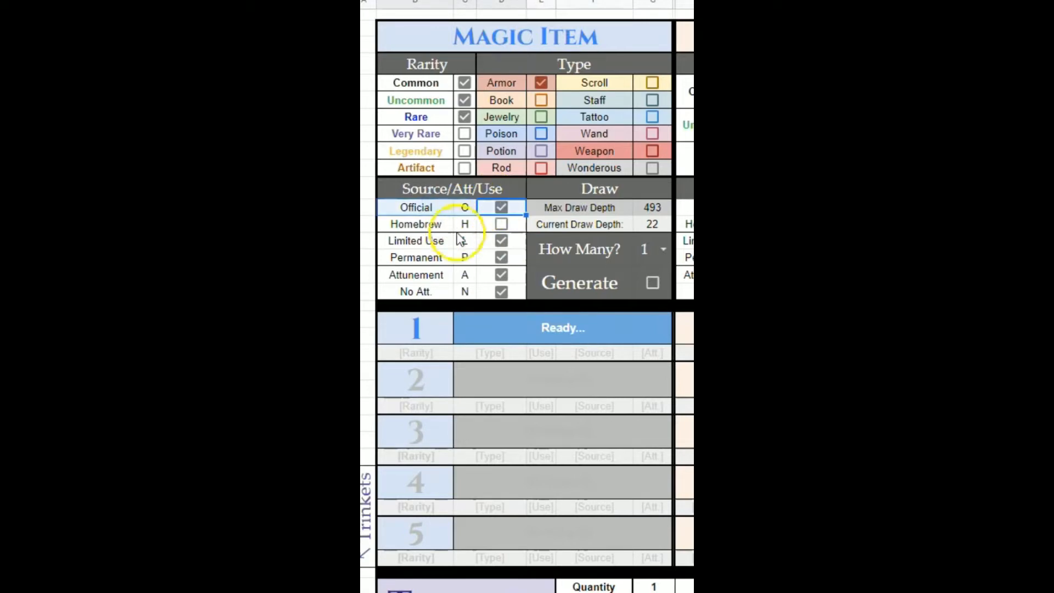
left_click(501, 241)
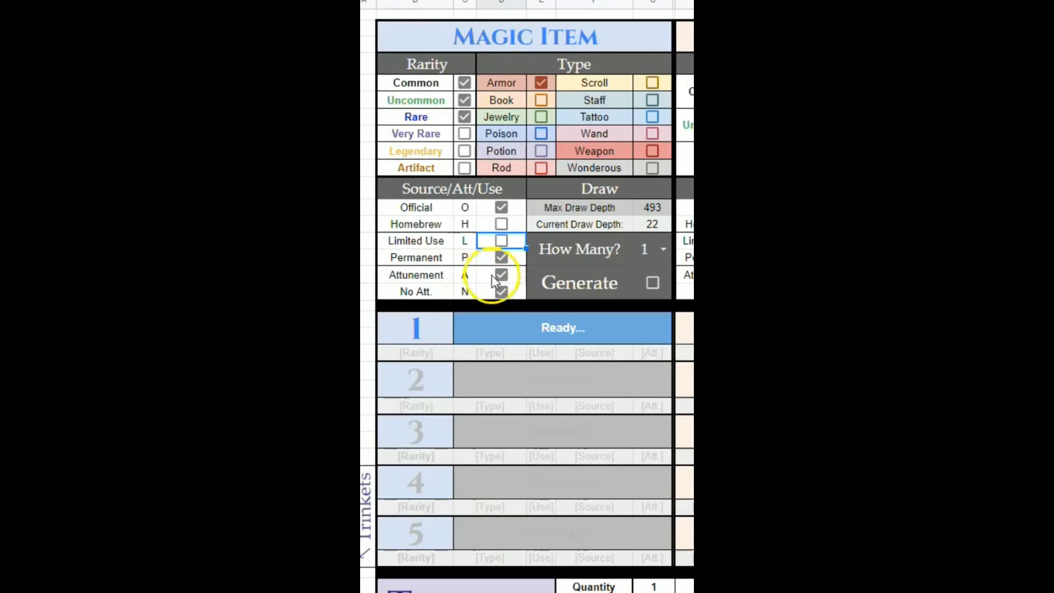
- Choose 1 for How Many and tick Generate to draw one magic item
left_click(654, 226)
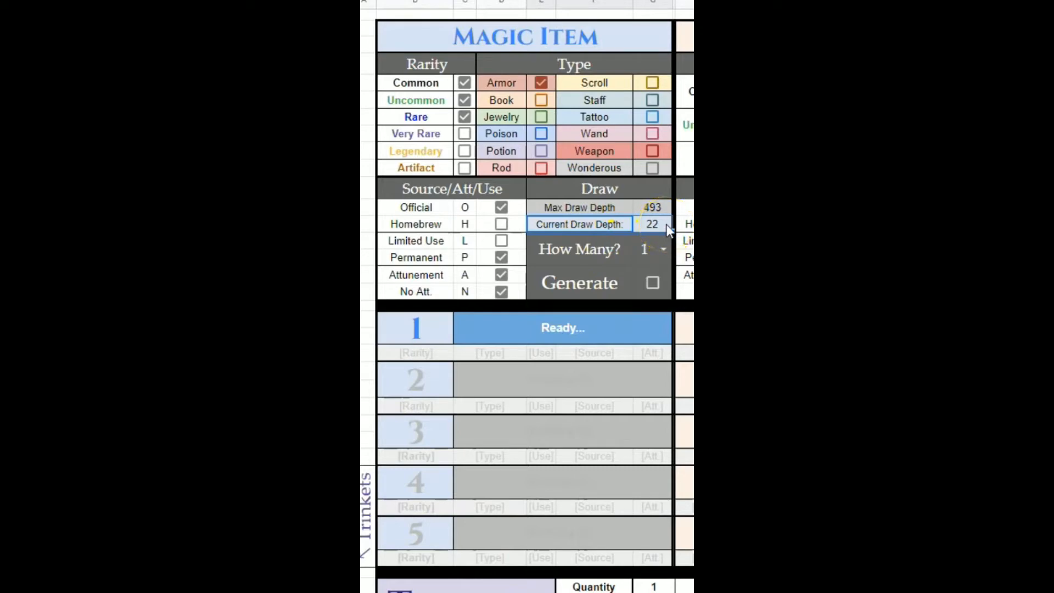
left_click(645, 252)
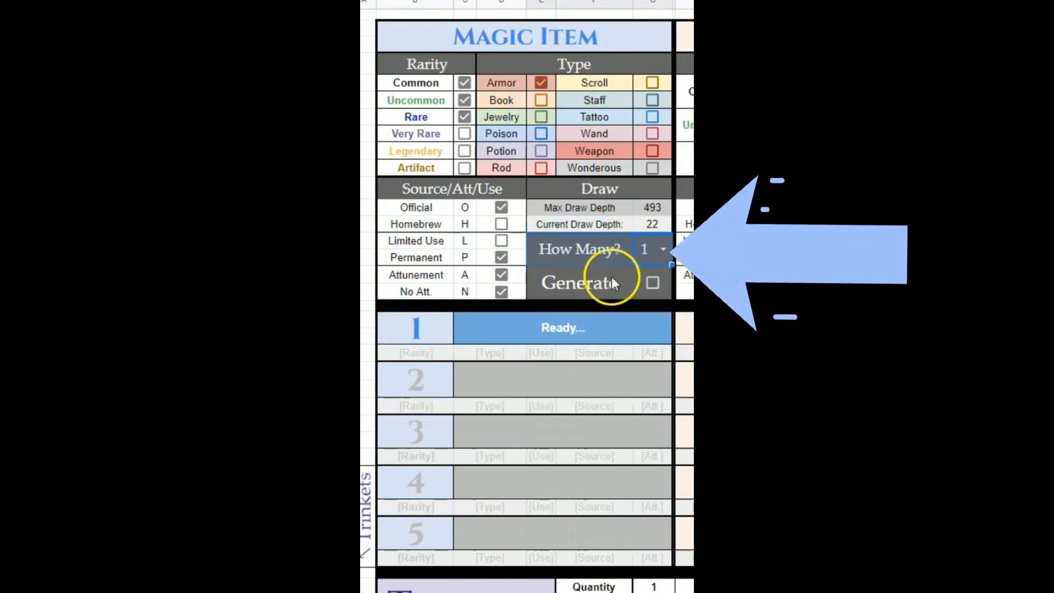
left_click(664, 249)
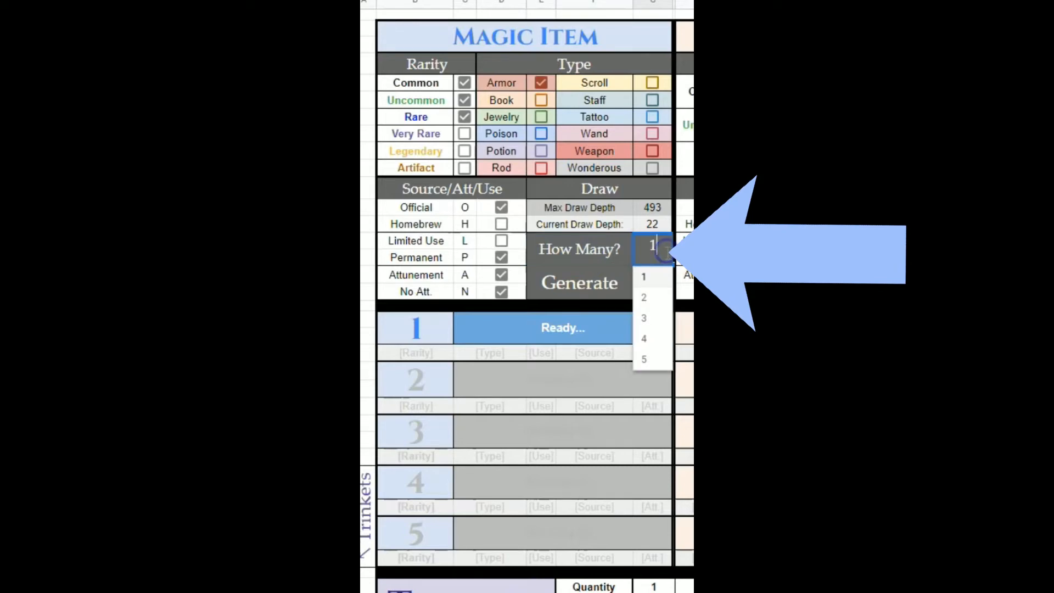
left_click(654, 284)
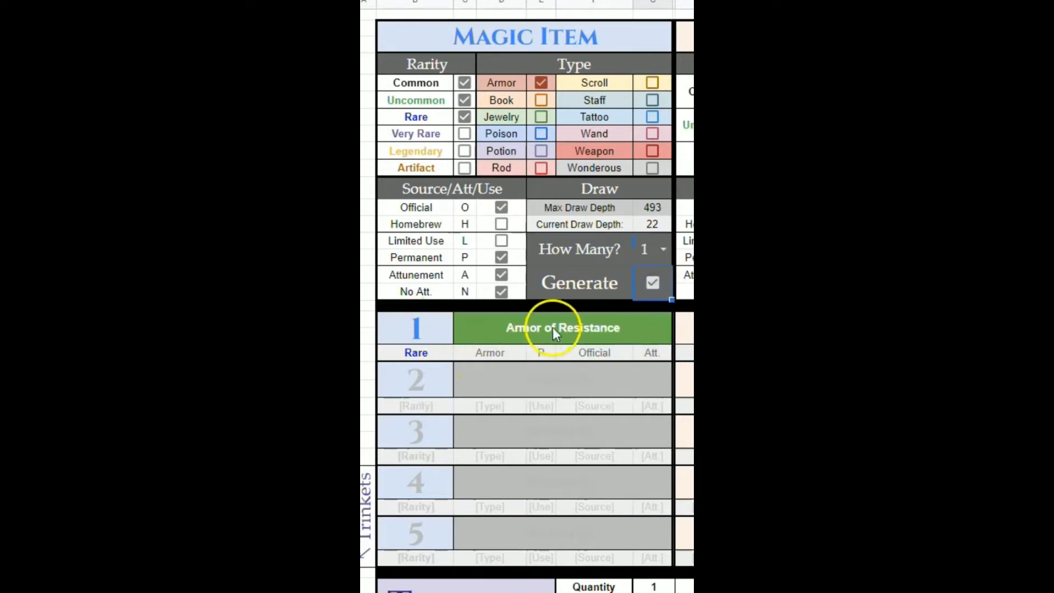
- Examine the generated item's name, rarity, type, use, source and attunement cells
left_click(432, 354)
left_click(509, 355)
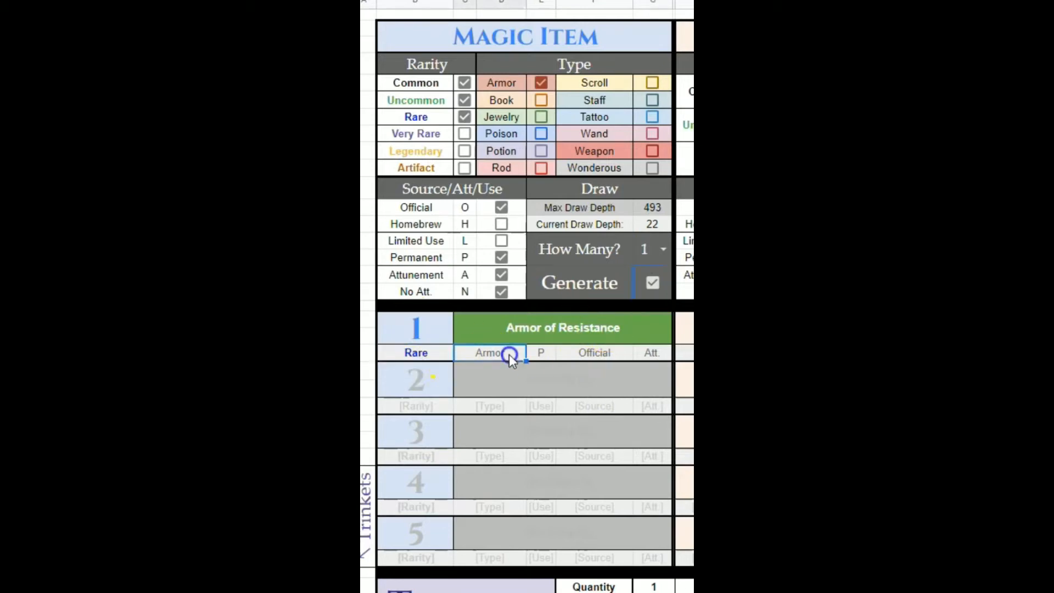
left_click(548, 355)
left_click(609, 354)
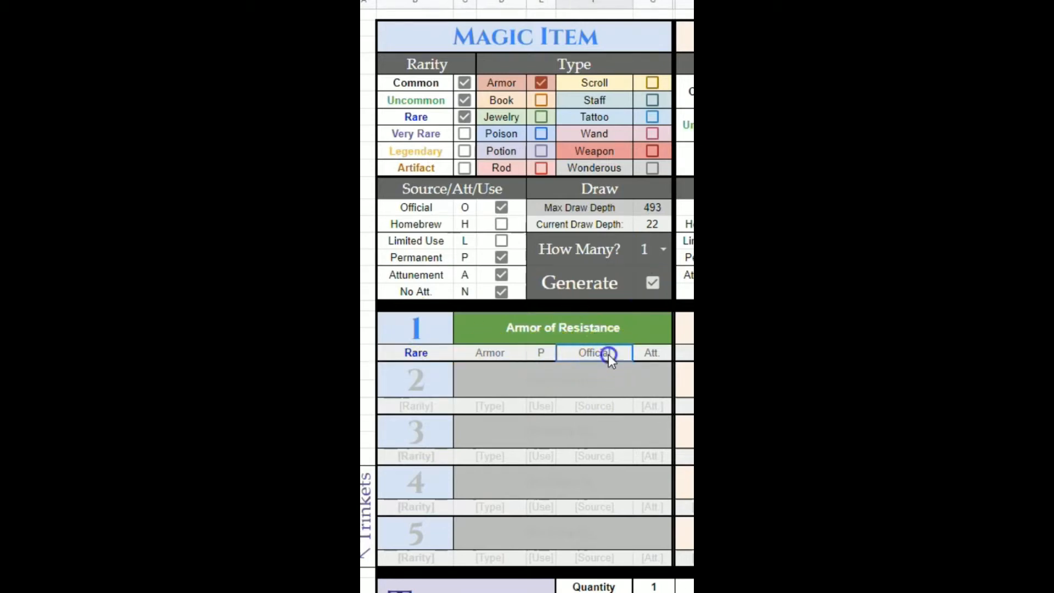
left_click(652, 356)
left_click_drag(420, 331, 653, 349)
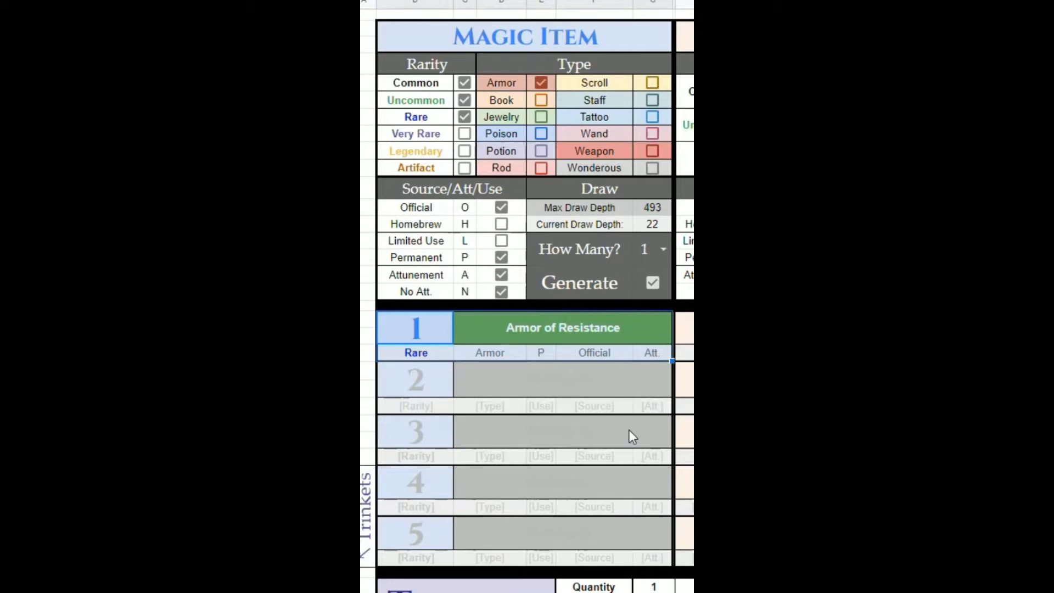
left_click(612, 332)
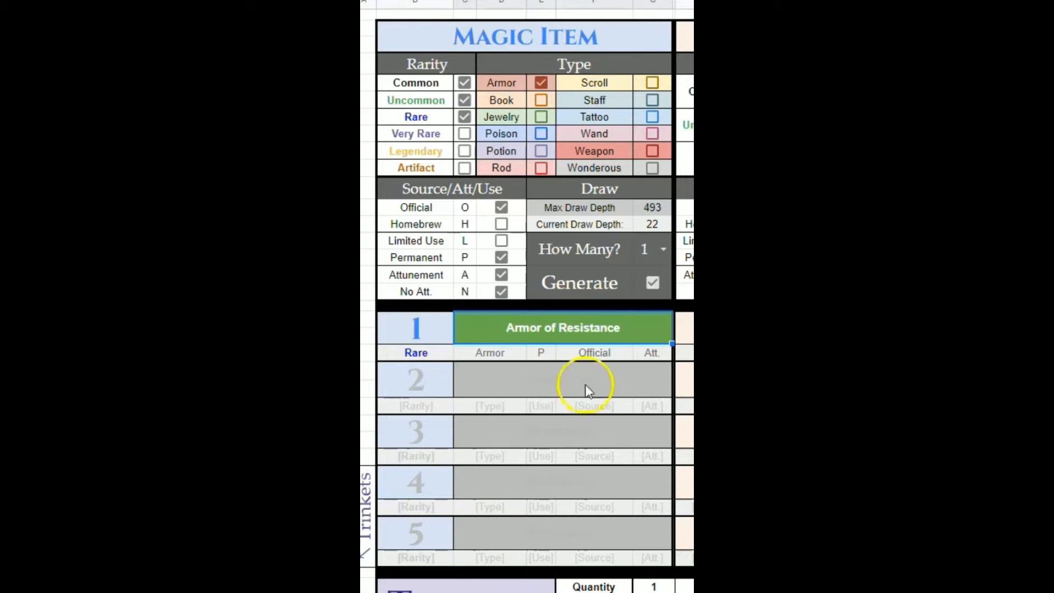
- Examine the magic item rarity, type and source filter sections
left_click(503, 84)
left_click(660, 170, "shift")
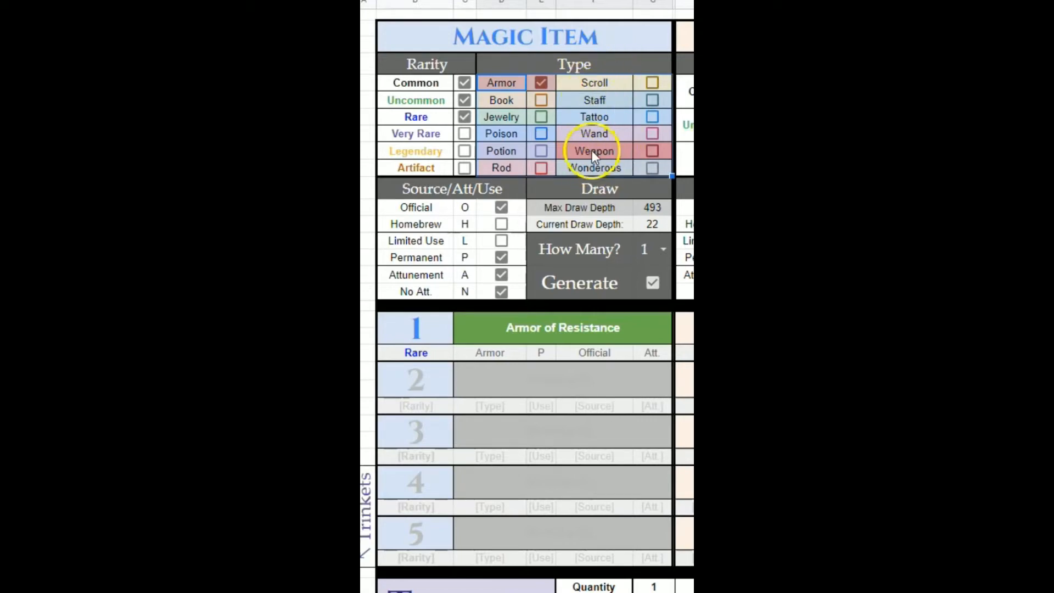
left_click(644, 135)
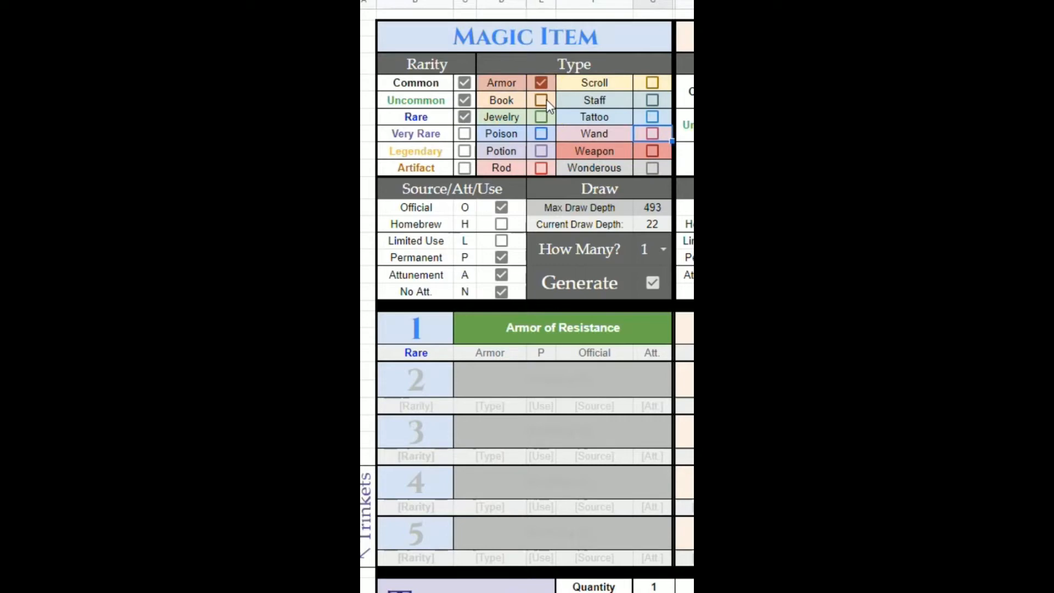
left_click_drag(436, 82, 440, 164)
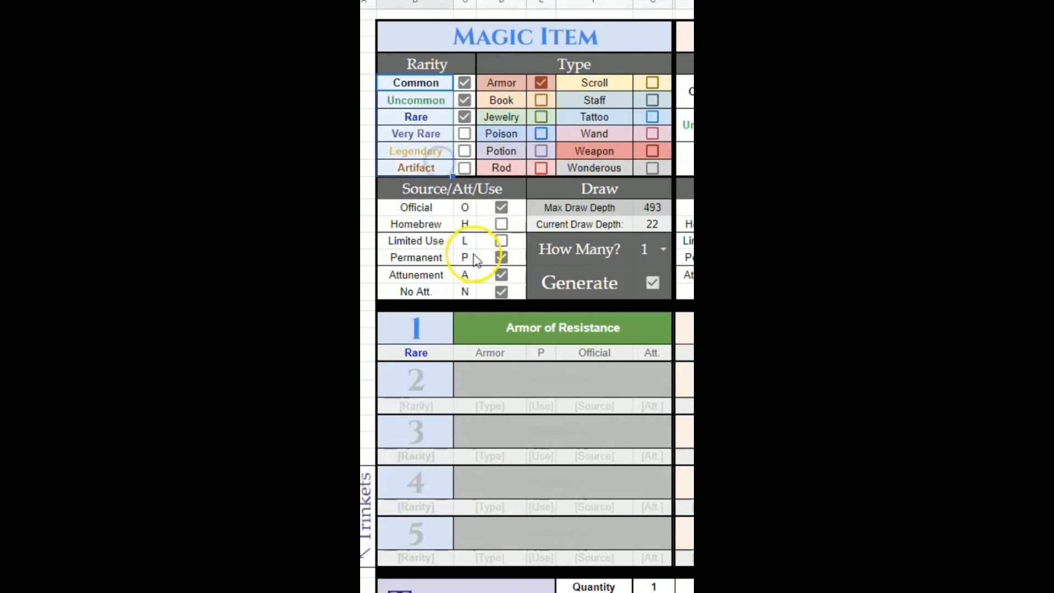
left_click(427, 135)
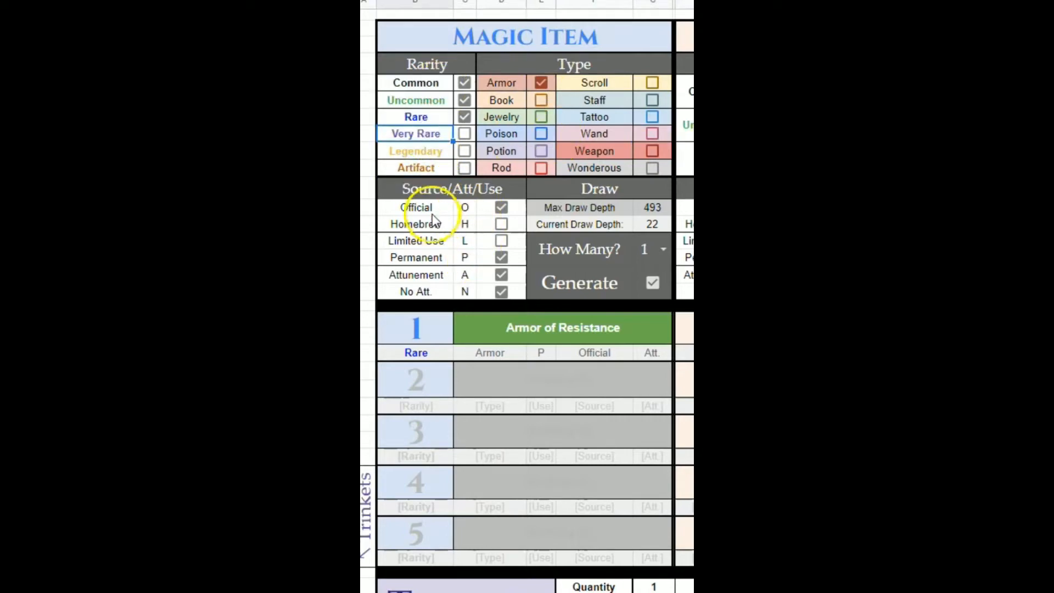
left_click_drag(423, 208, 463, 290)
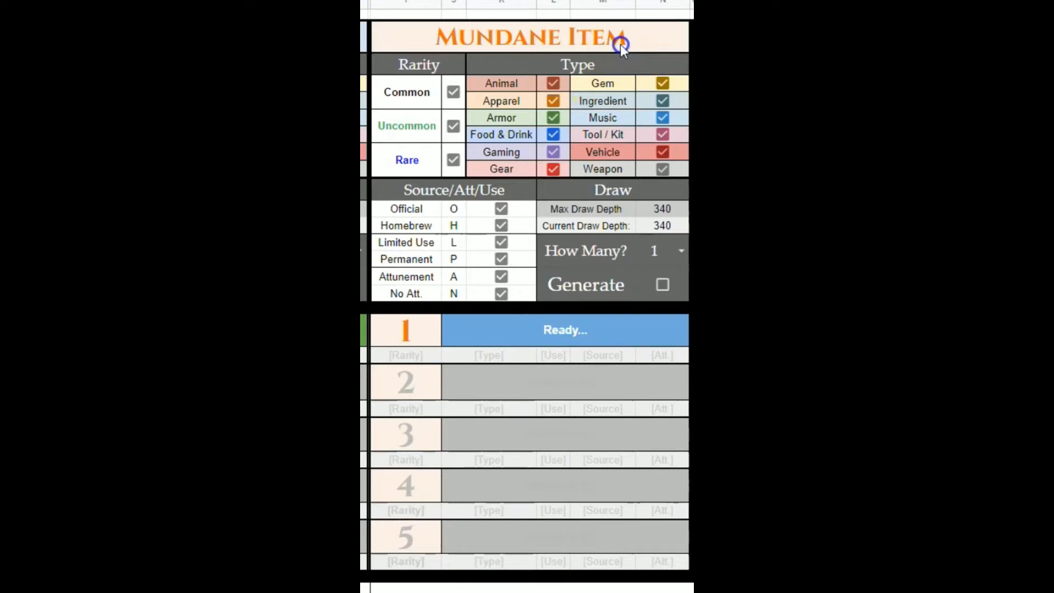
- Review the mundane item filters and draw settings, then tick its Generate box to draw one mundane item
left_click_drag(620, 43, 627, 284)
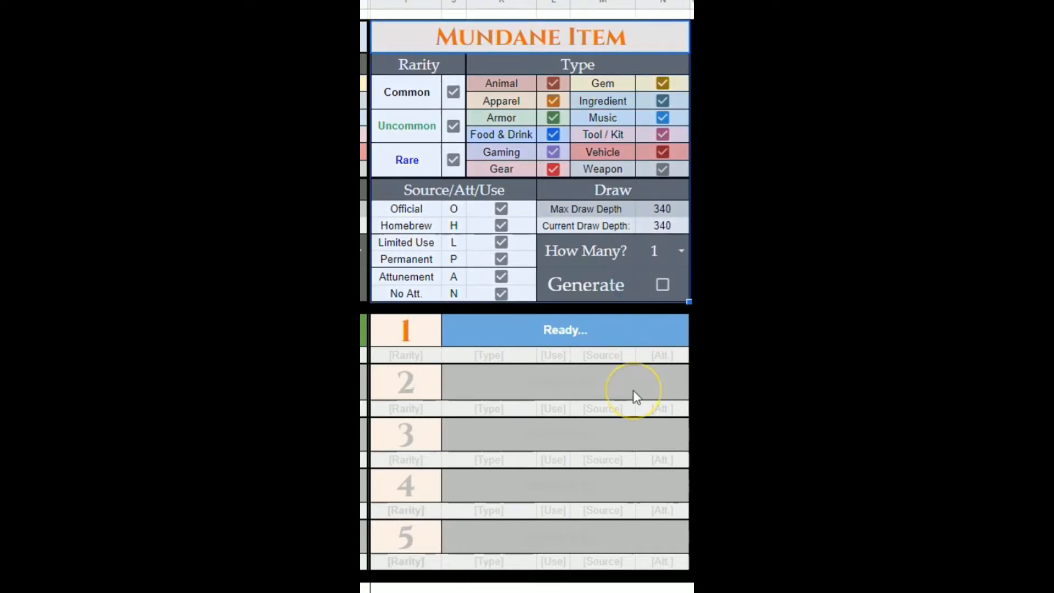
left_click(614, 35)
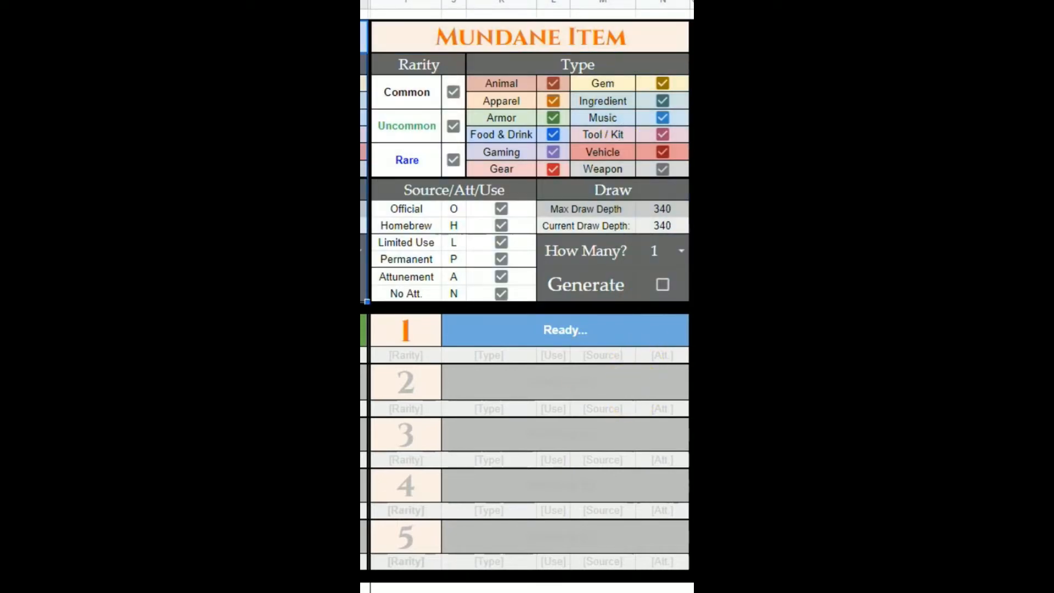
left_click_drag(611, 29, 602, 279)
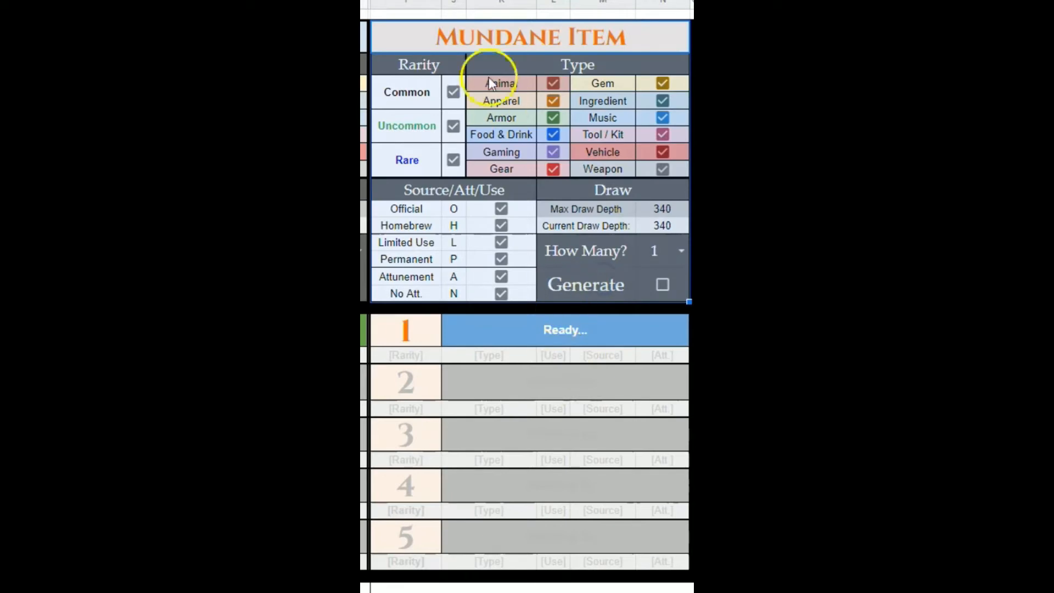
left_click_drag(501, 85, 508, 174)
left_click(615, 84)
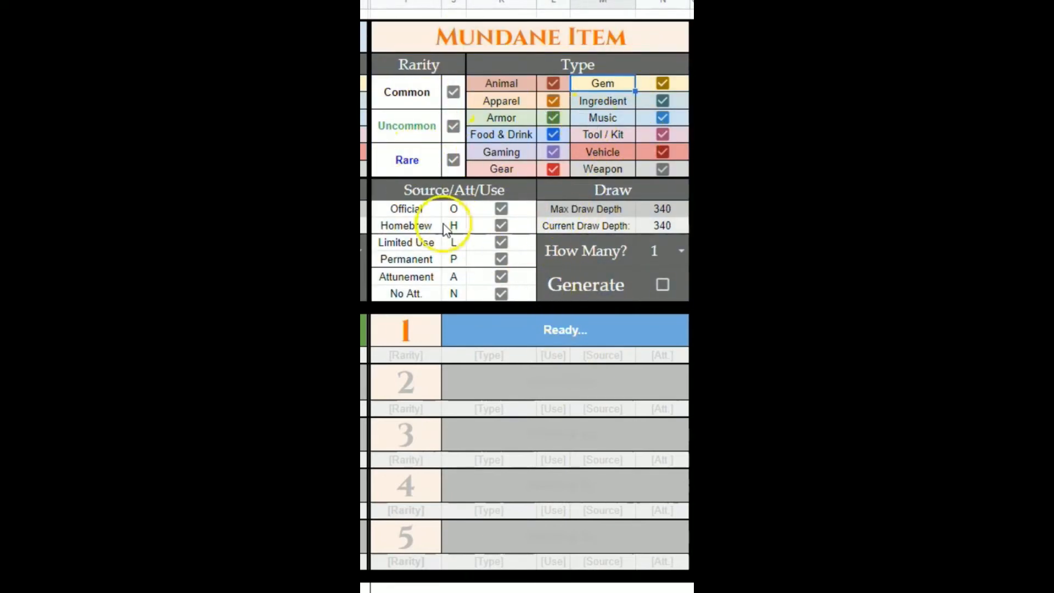
left_click_drag(414, 211, 512, 292)
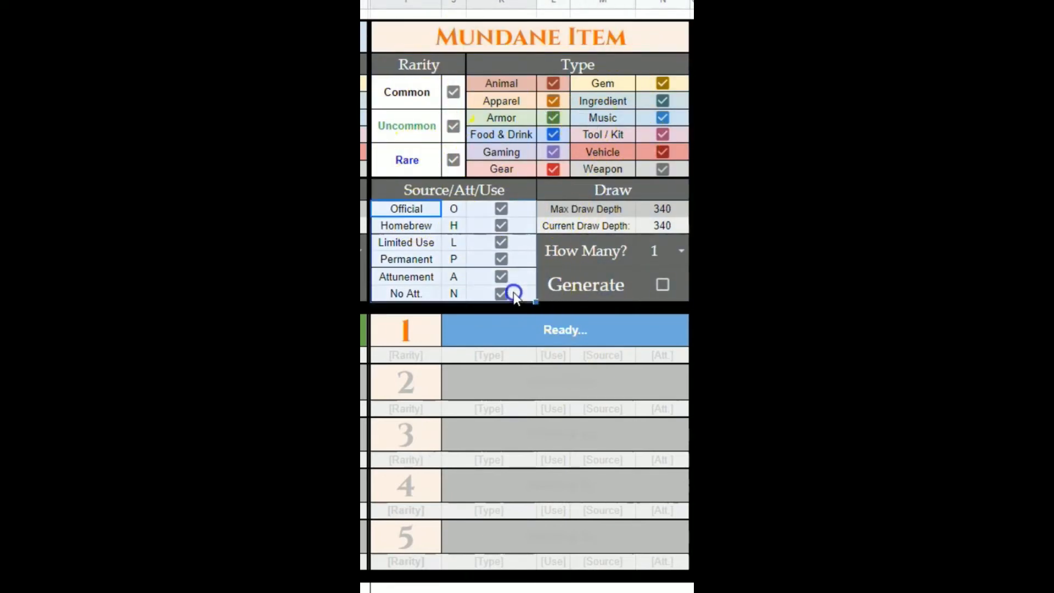
left_click(680, 209)
left_click(648, 226)
left_click(664, 286)
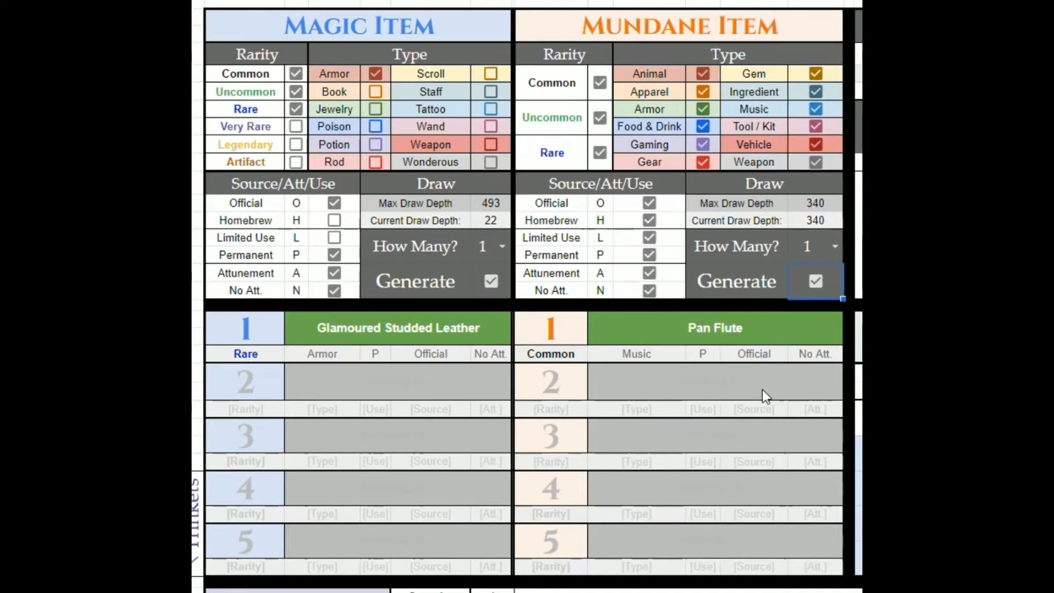
- Check all magic item types at once and clear the magic item Generate box
left_click_drag(386, 74, 498, 160)
key("space")
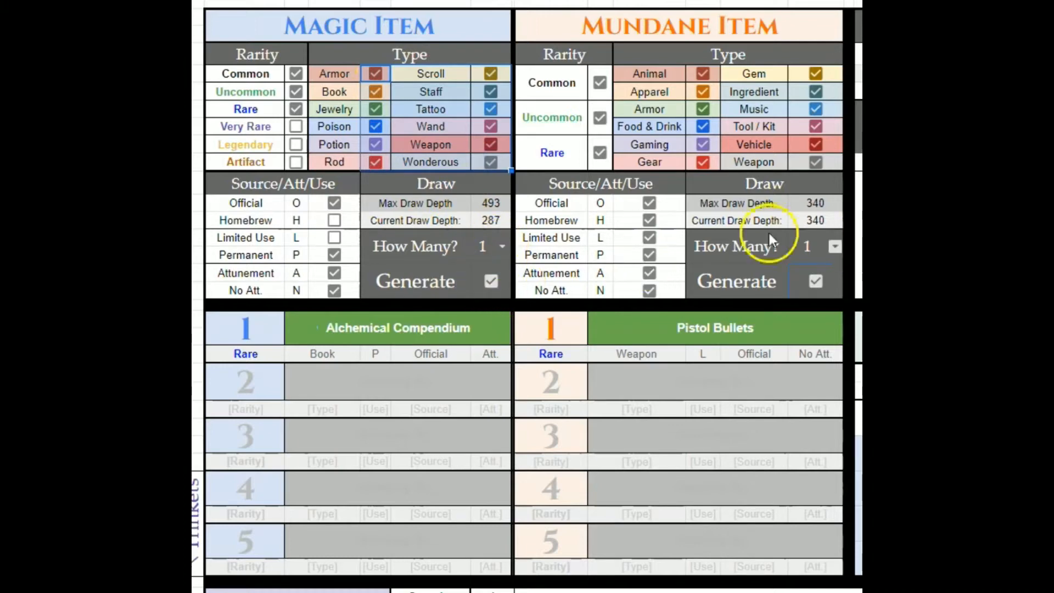
left_click(491, 281)
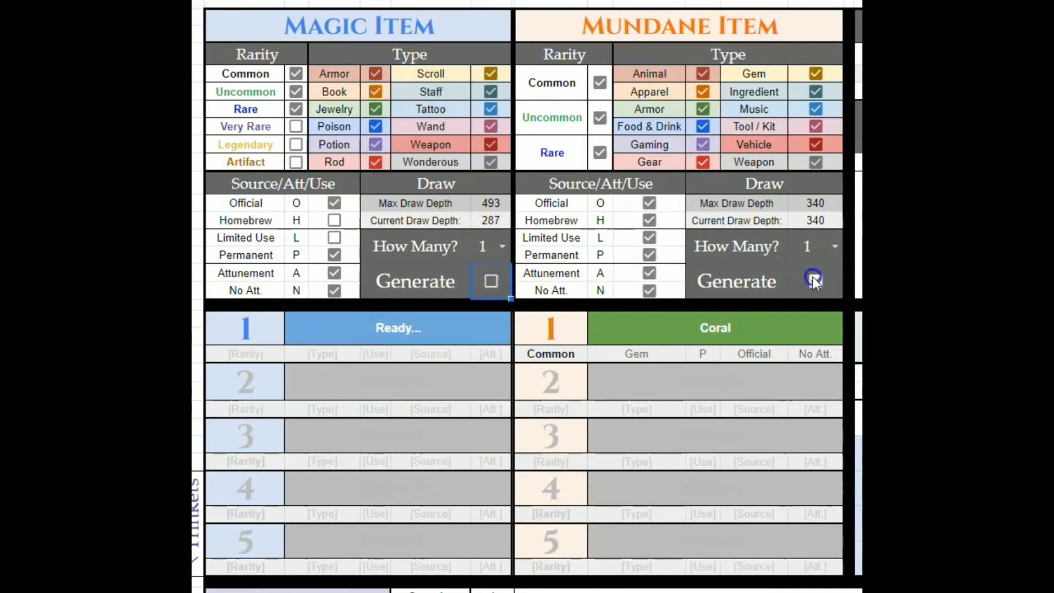
- Uncheck the mundane Rare, Vehicle and Animal filters and tick Generate to draw four mundane items
left_click(600, 153)
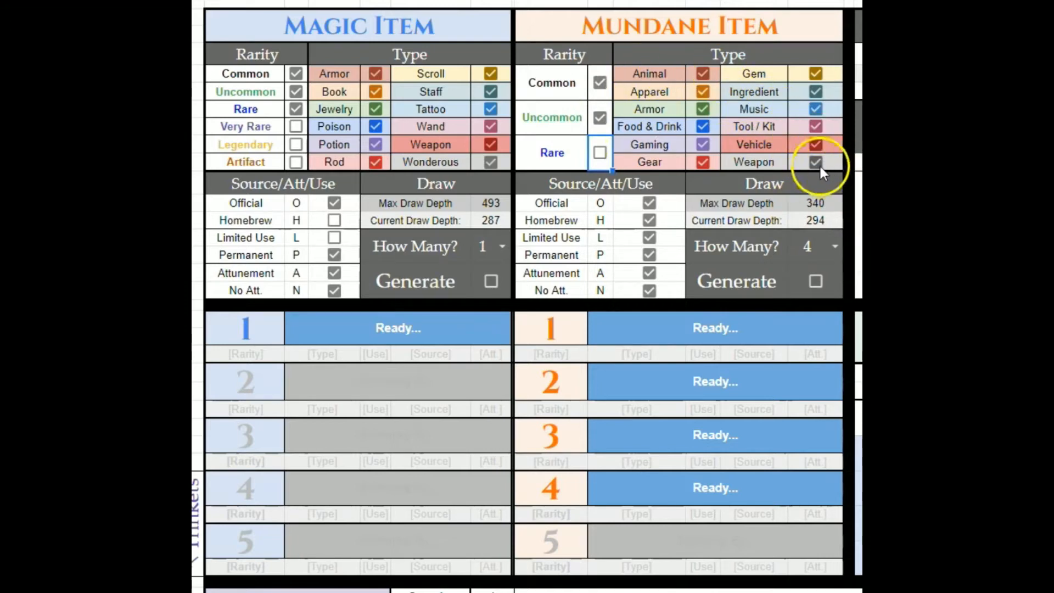
left_click(817, 143)
left_click(703, 74)
left_click(816, 281)
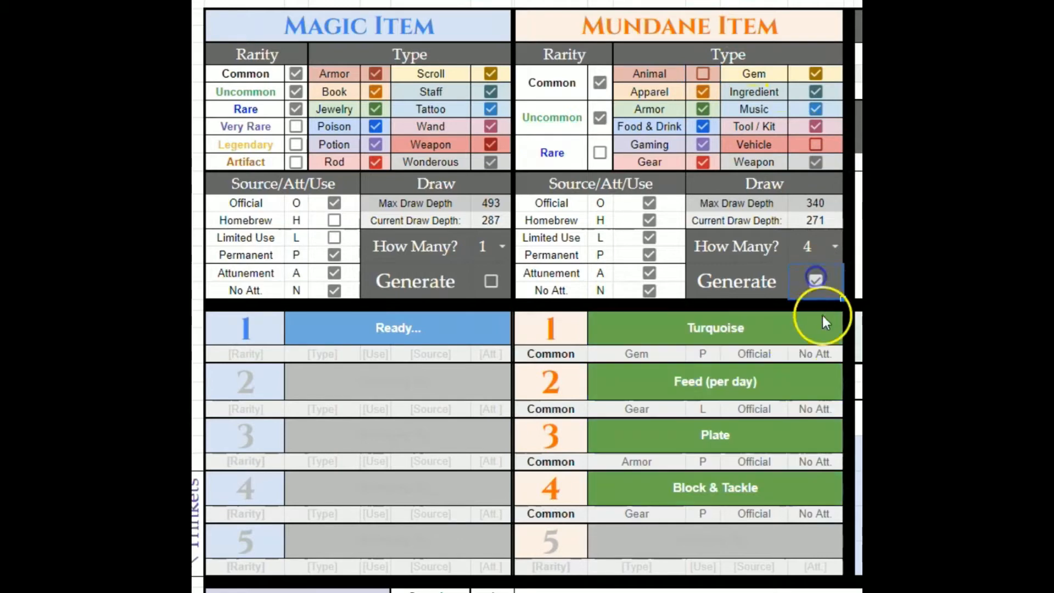
- Tick the magic item Generate box to draw a new magic item
left_click(490, 281)
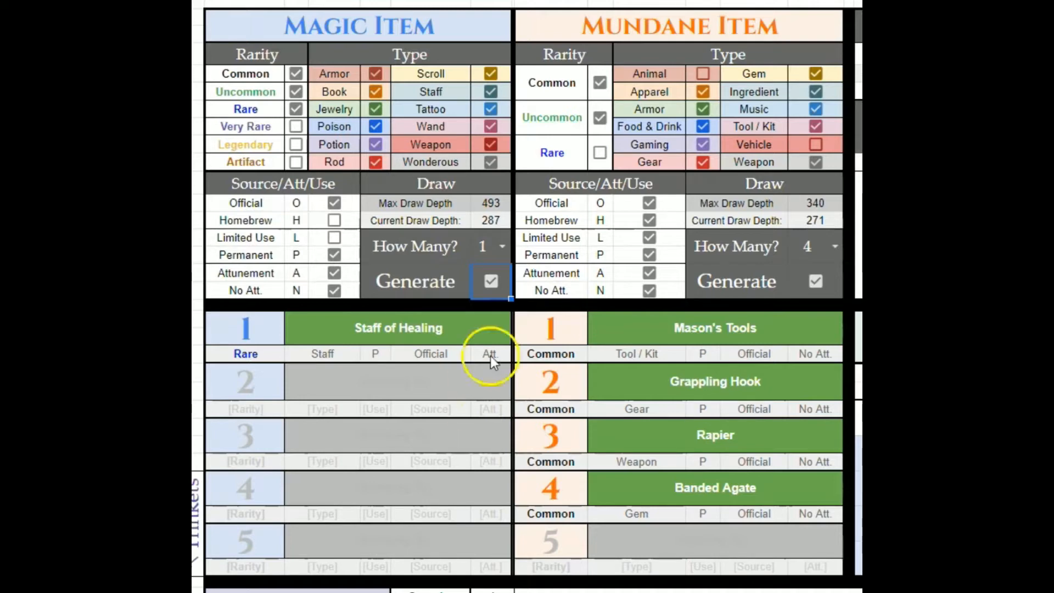
left_click(817, 222)
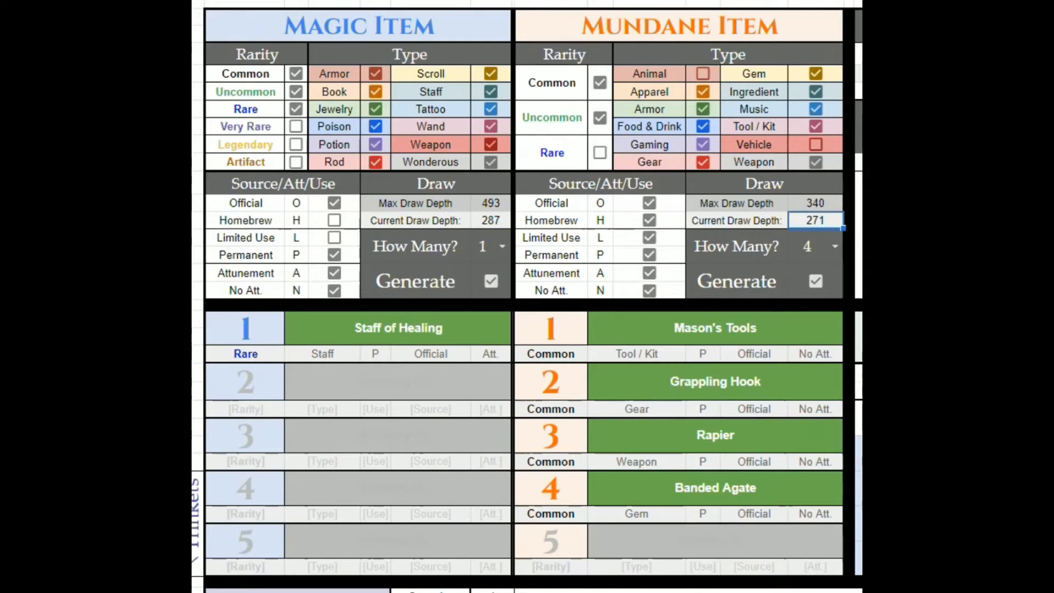
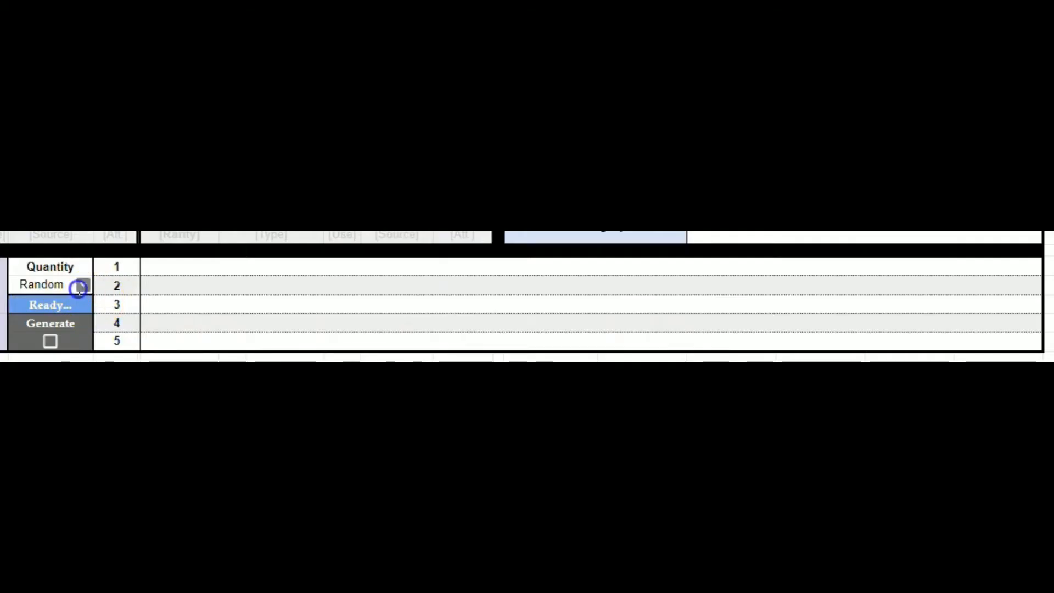
- Set the Trinket Generator quantity to 5 and toggle its Generate box
left_click(79, 286)
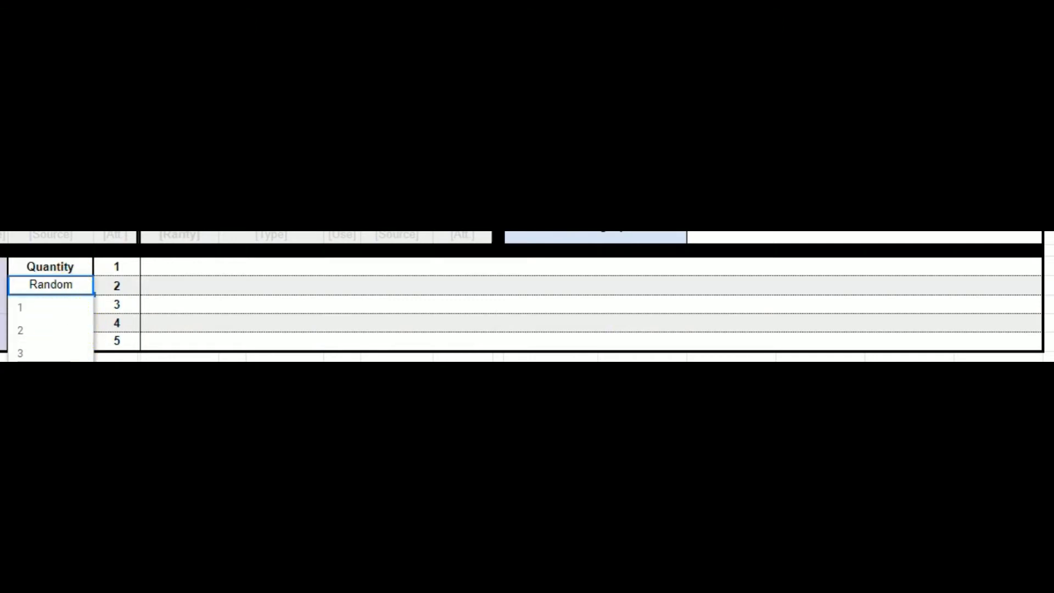
left_click(55, 423)
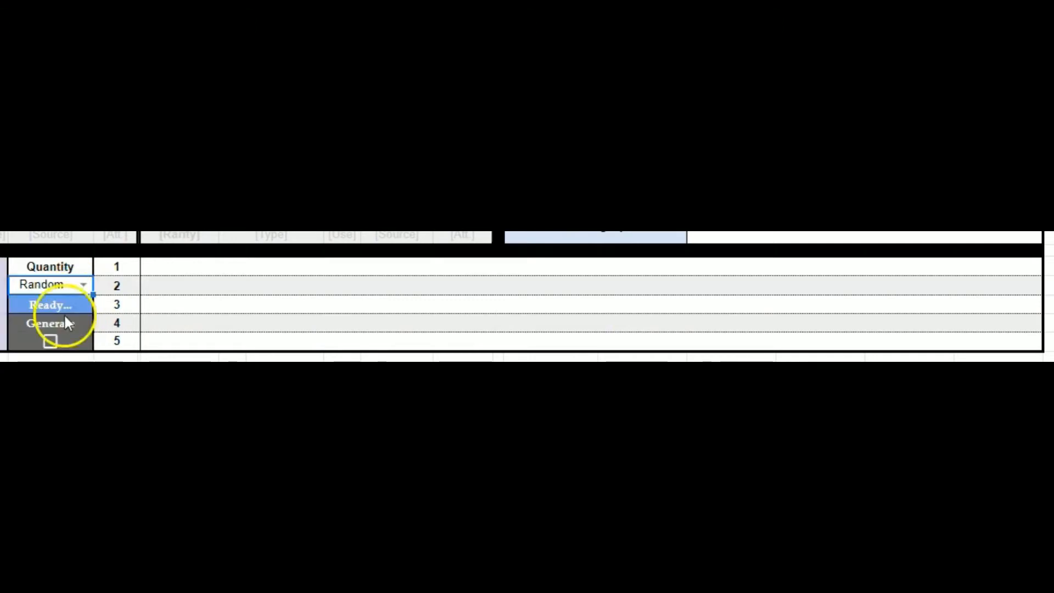
left_click(84, 289)
left_click(69, 400)
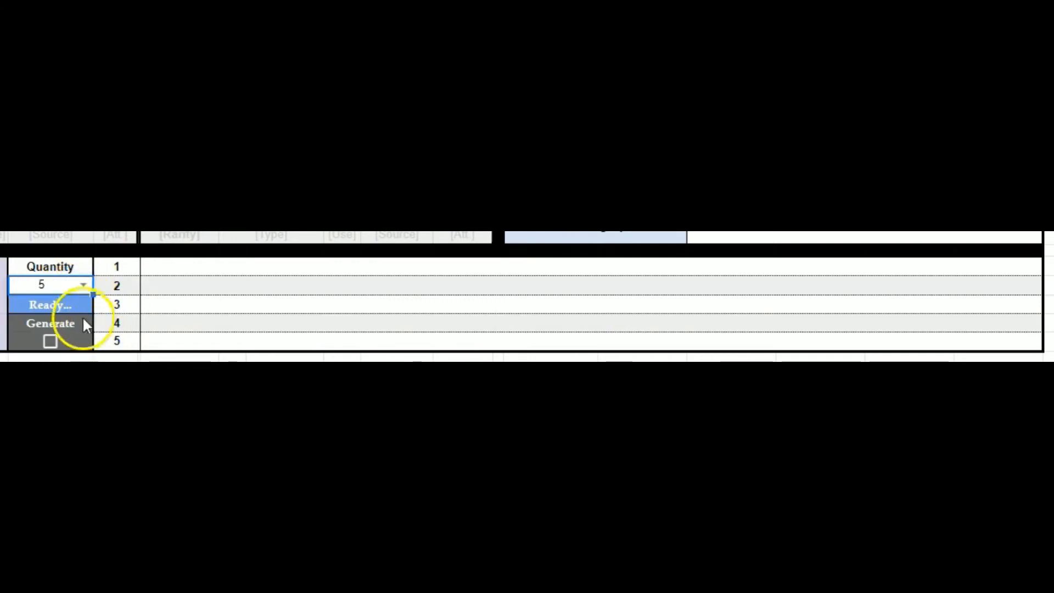
left_click(53, 341)
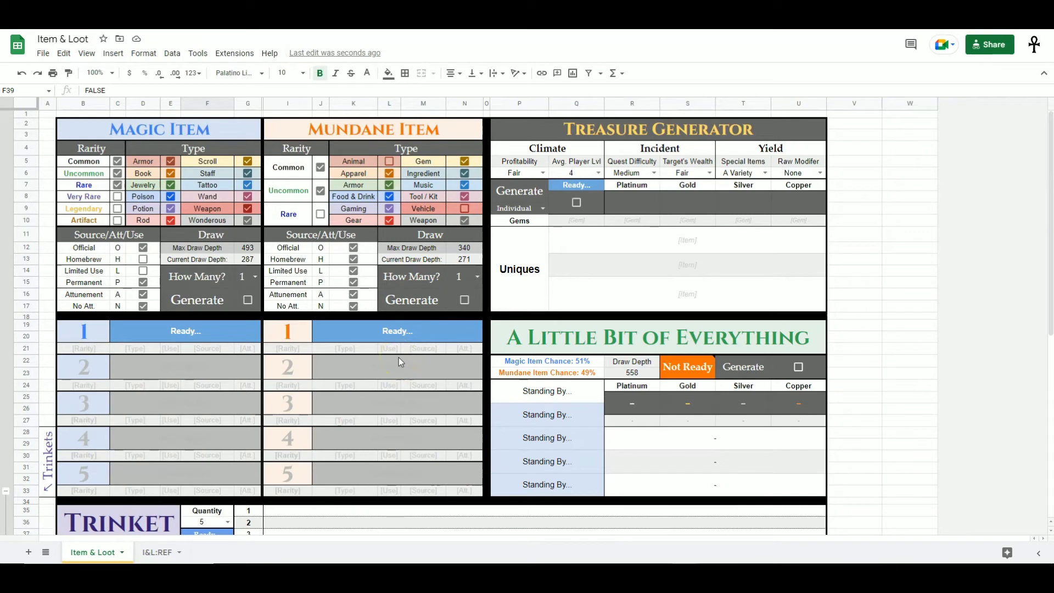
- Inspect the note explaining the Not Ready status of the A Little Bit of Everything section
left_click_drag(689, 351, 686, 488)
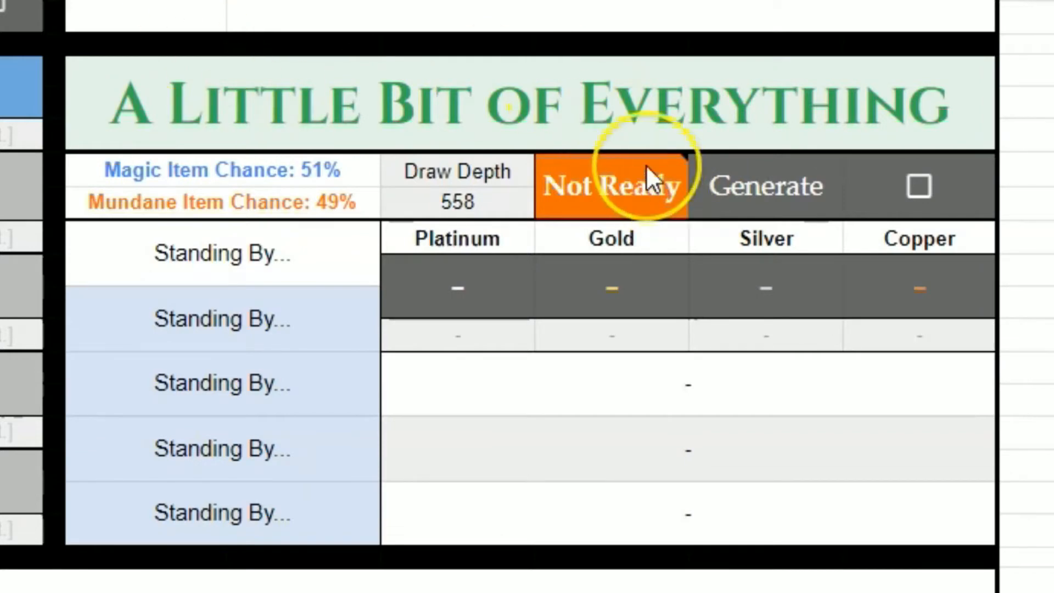
mouse_move(647, 166)
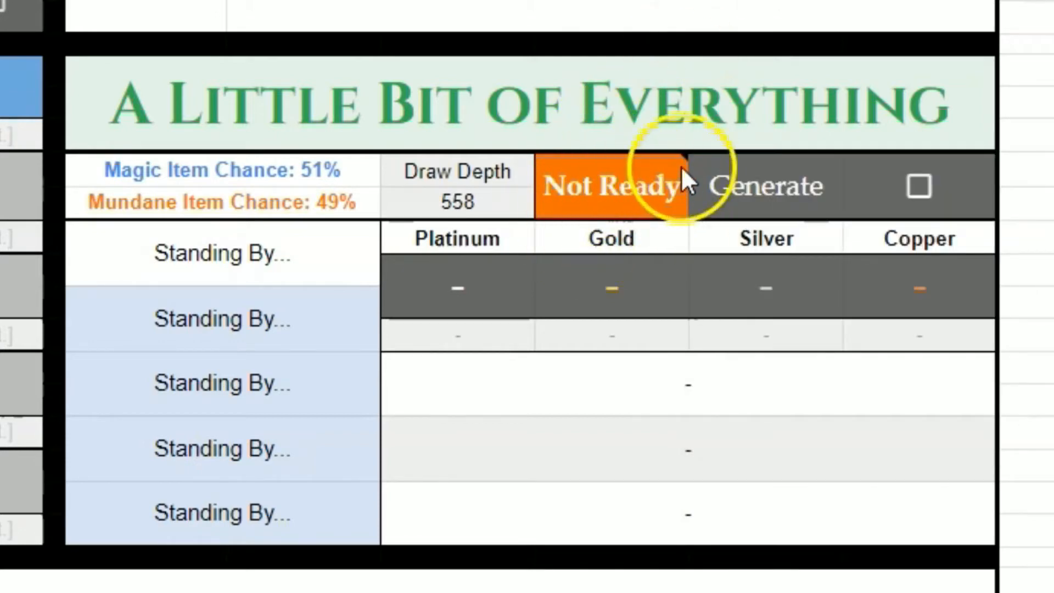
mouse_move(599, 207)
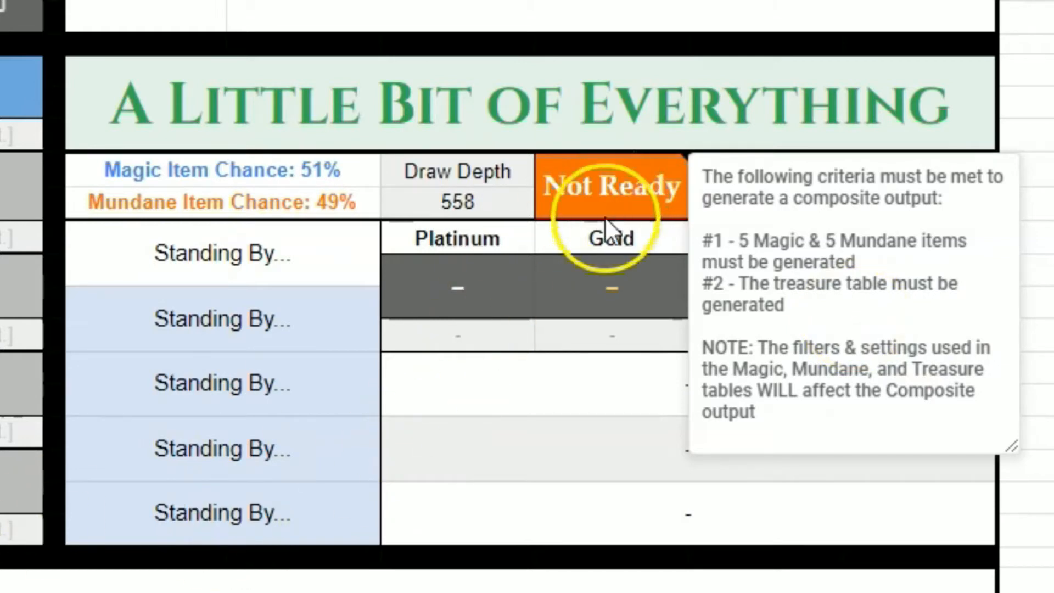
left_click(535, 411)
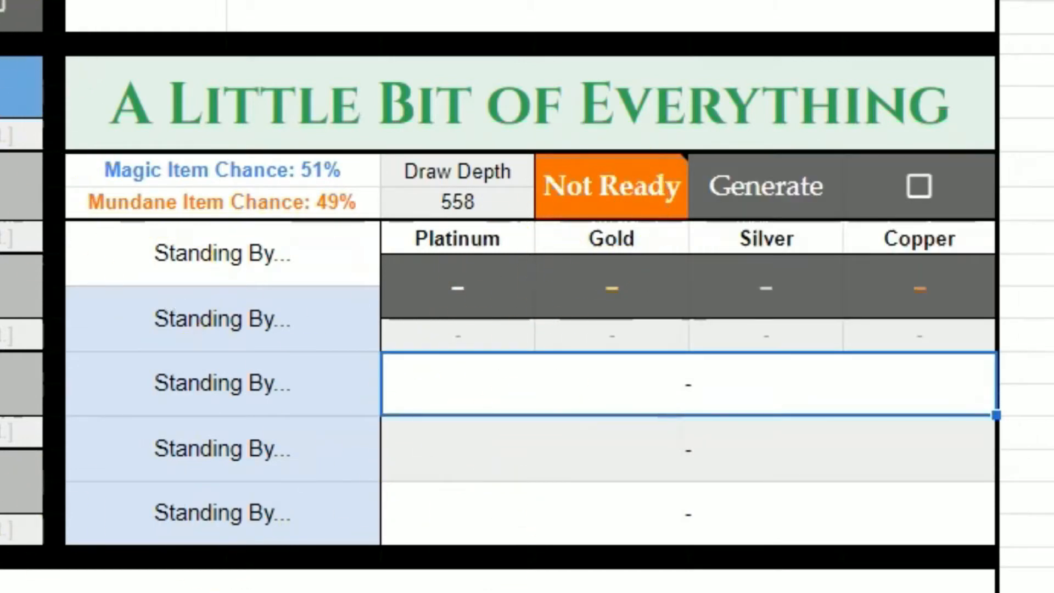
- Set the mundane item draw count to 5 and tick its Generate box
left_click(477, 277)
left_click(458, 351)
left_click(465, 300)
- Set the magic item draw count to 5 and tick its Generate box
left_click(255, 277)
left_click(247, 366)
left_click(247, 300)
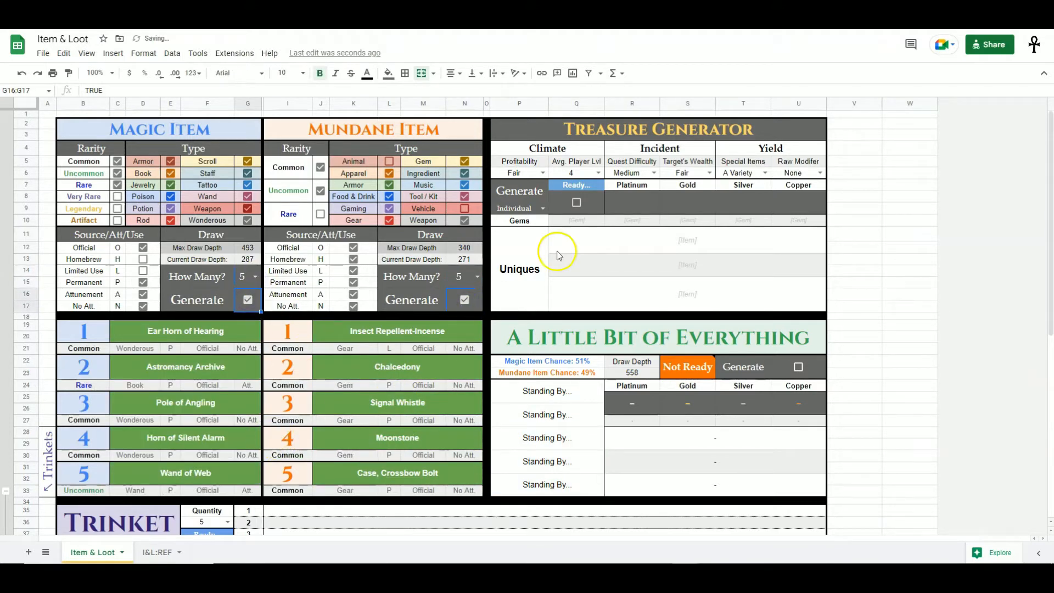
- Tick, clear and re-tick the Treasure Generator's Generate box to roll a fresh treasure hoard
left_click(574, 203)
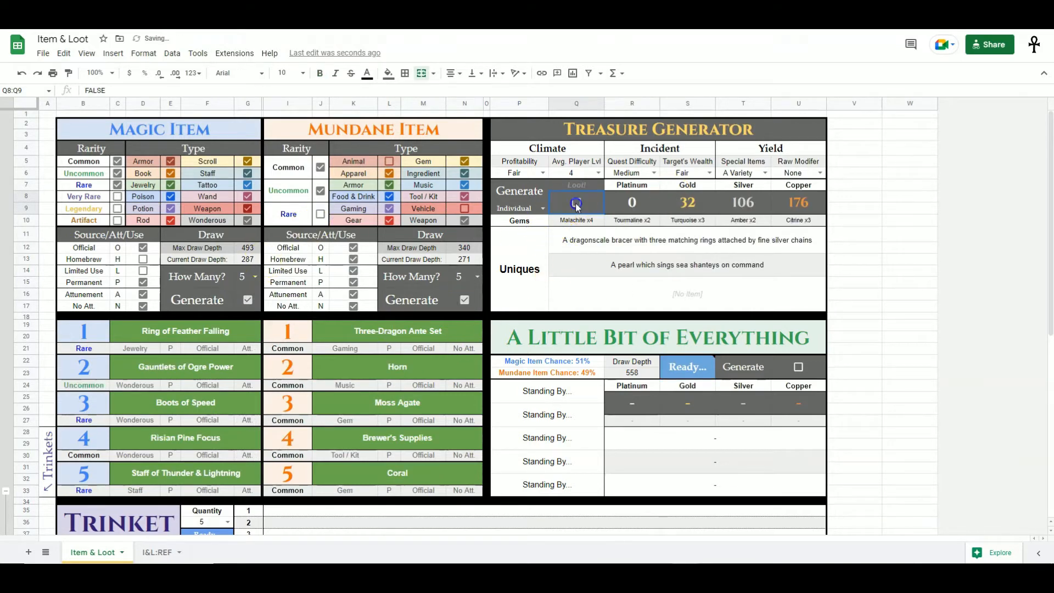
left_click(577, 202)
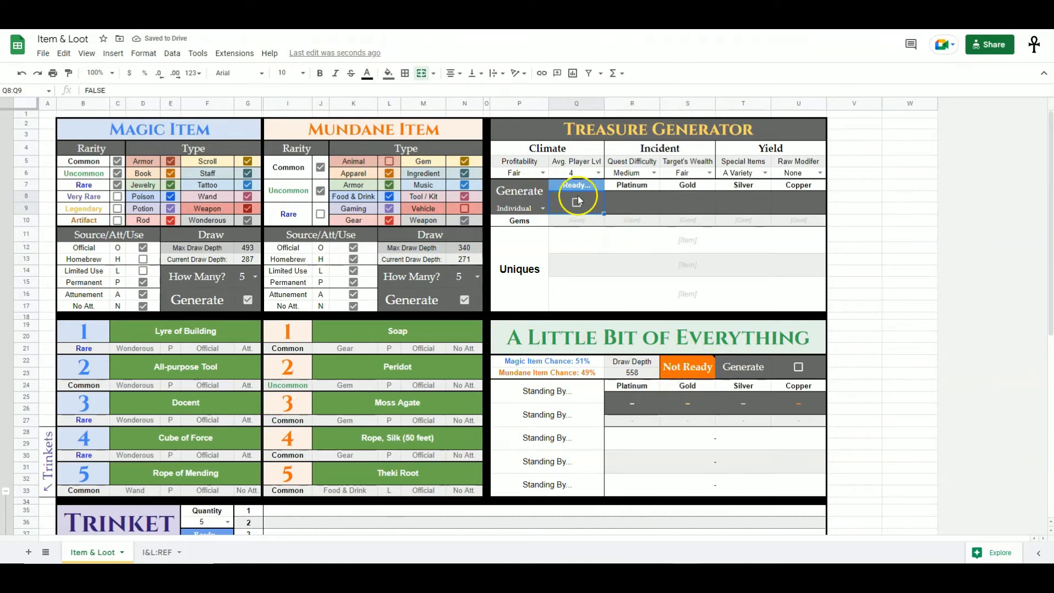
left_click(578, 202)
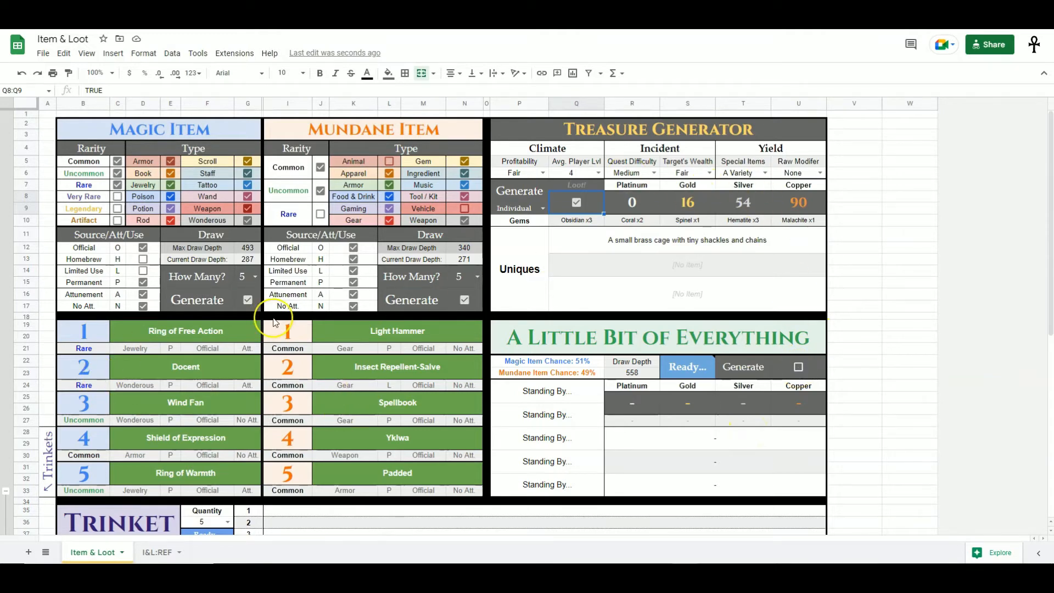
- Tick the A Little Bit of Everything Generate box and examine the composite items, coins and uniques it lists
left_click(800, 367)
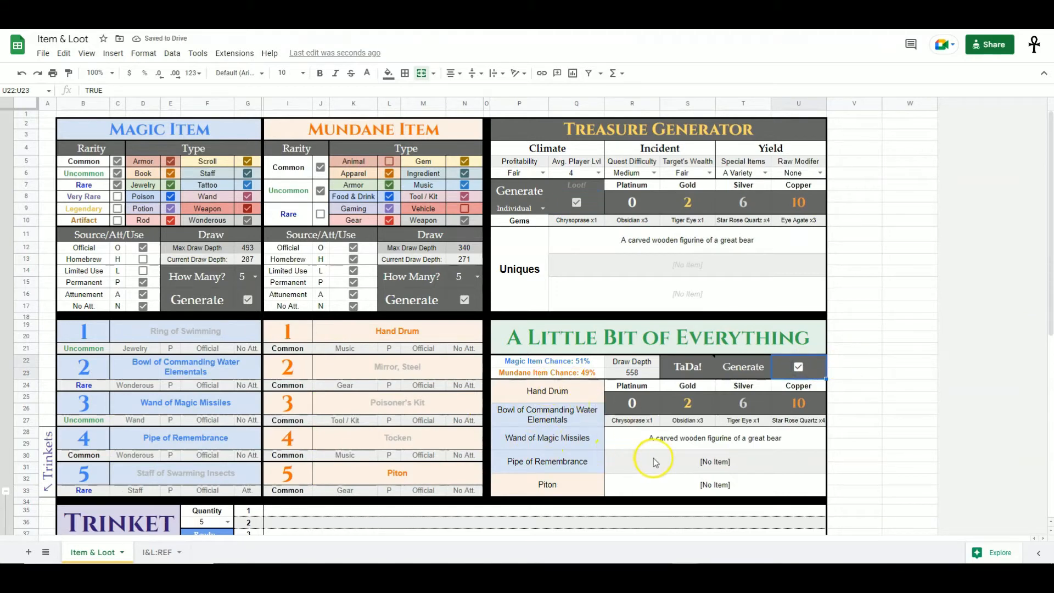
left_click(580, 461)
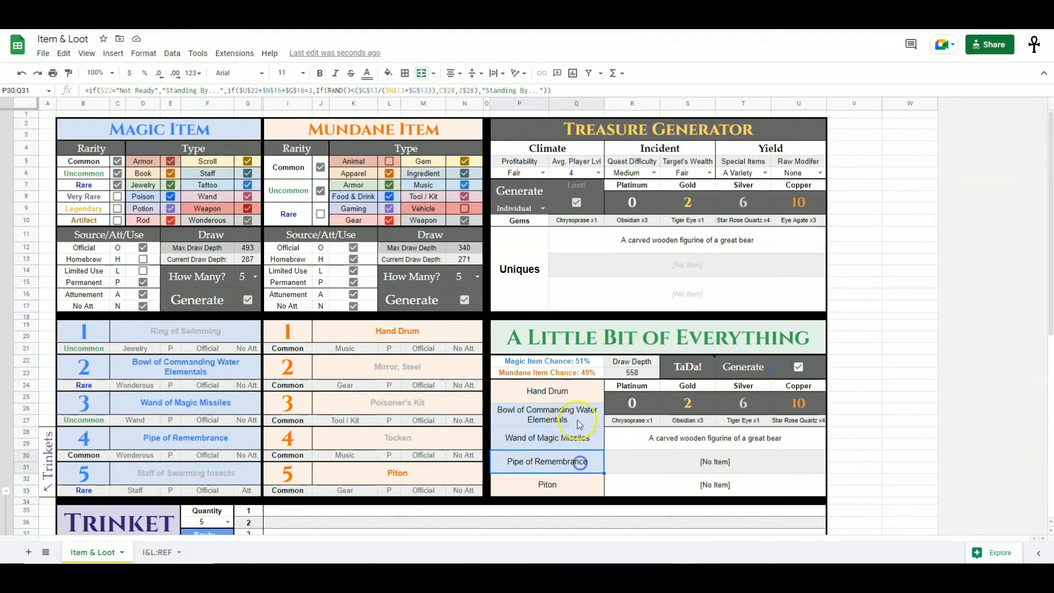
left_click(579, 393)
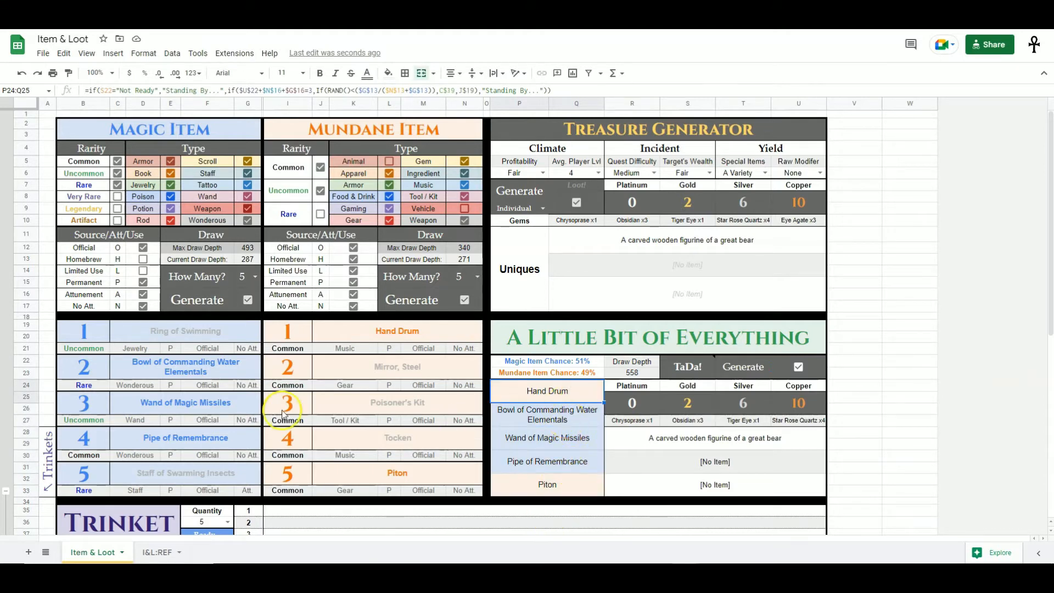
left_click(180, 437)
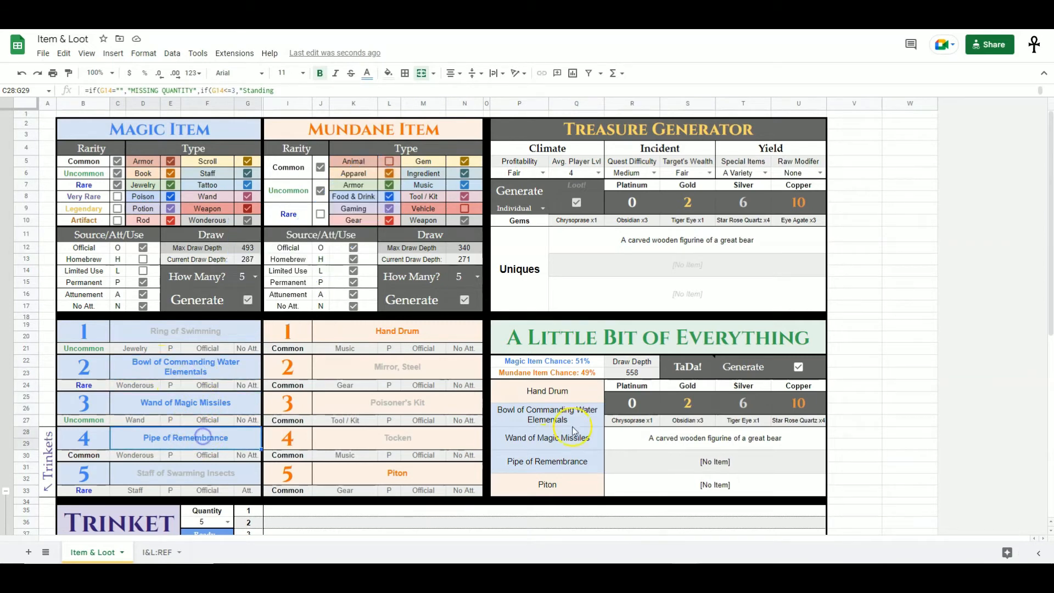
left_click_drag(557, 416, 556, 467)
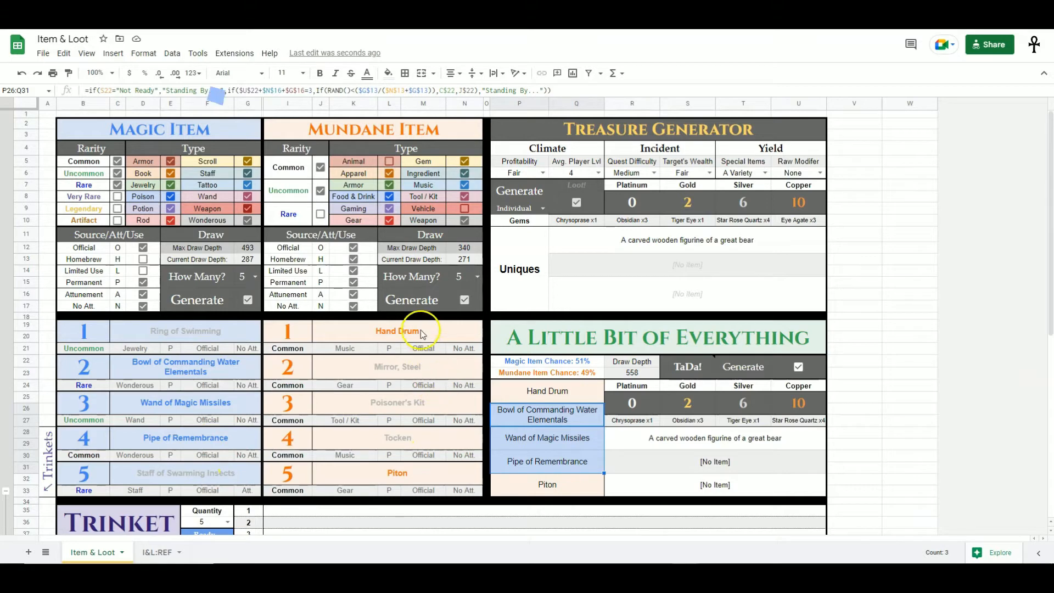
left_click(424, 476)
left_click(546, 486)
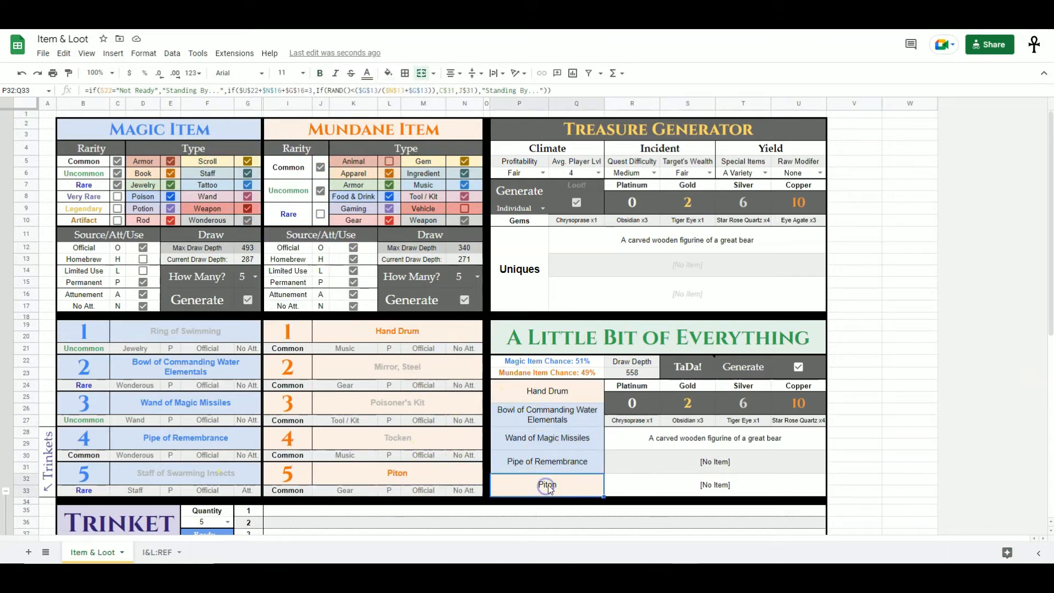
left_click(557, 394)
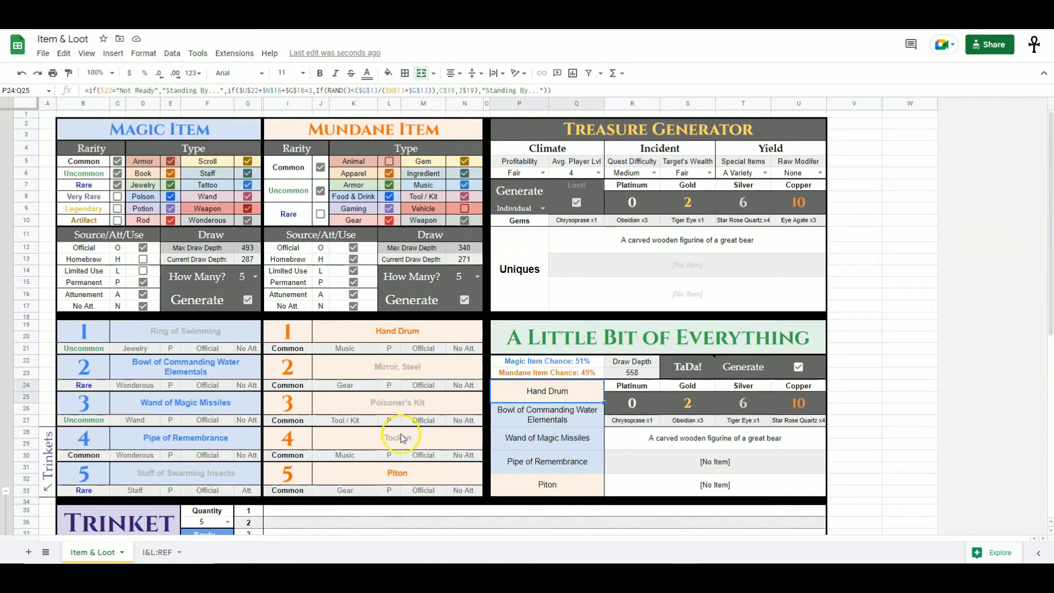
left_click_drag(575, 406, 569, 482)
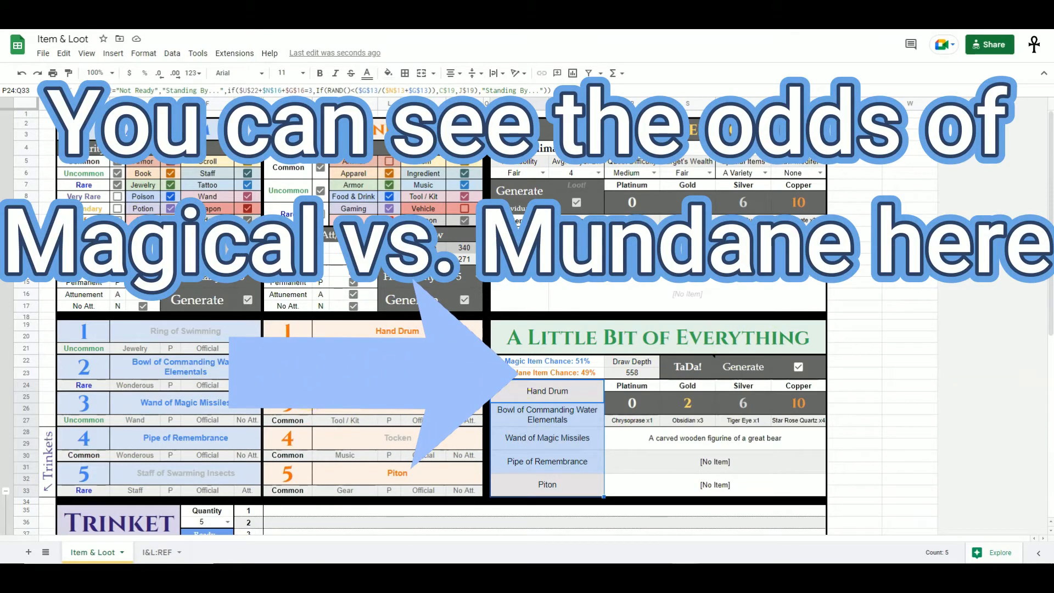
left_click_drag(637, 390, 801, 405)
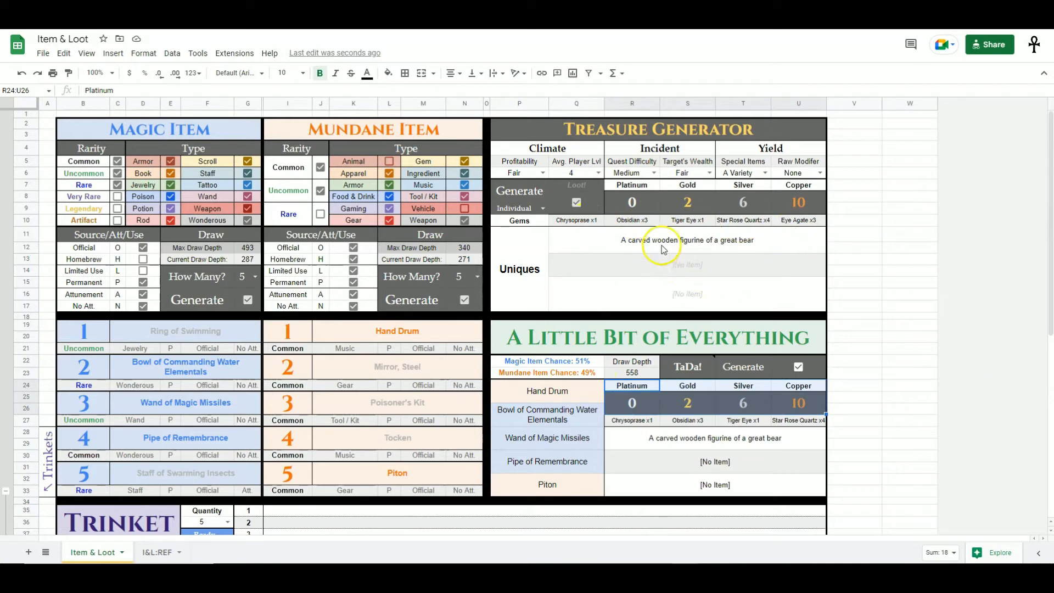
left_click(889, 421)
left_click_drag(547, 391, 760, 494)
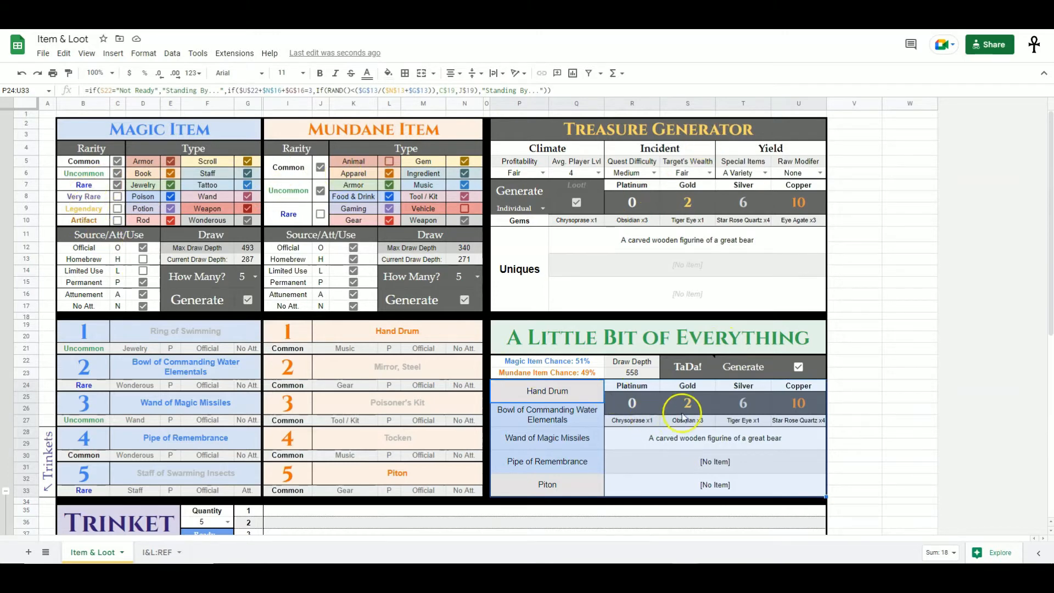
left_click(725, 440)
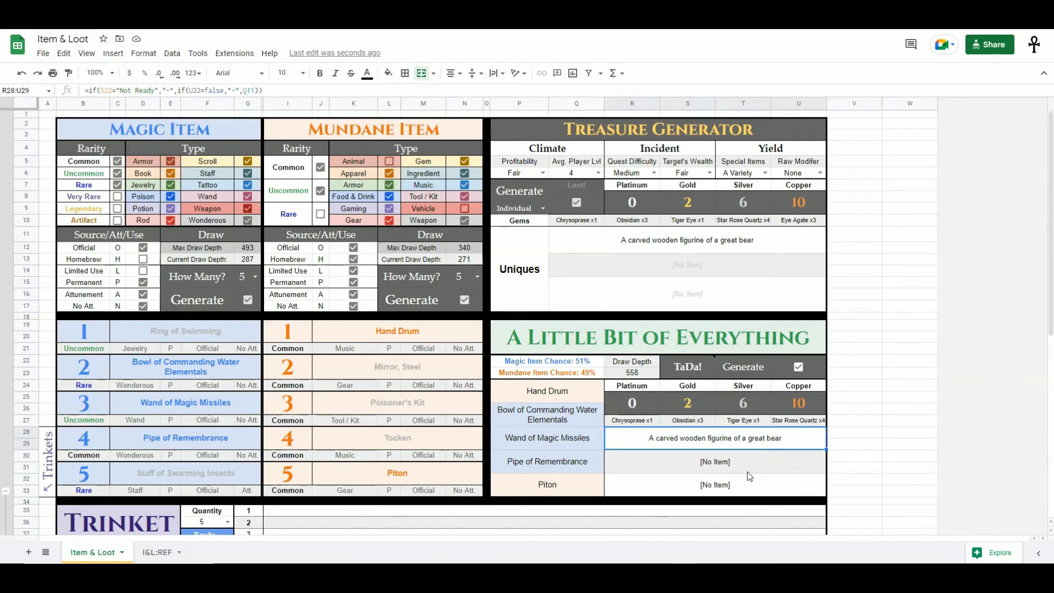
- Examine the magic and mundane filter tables alongside the composite output
left_click(106, 162)
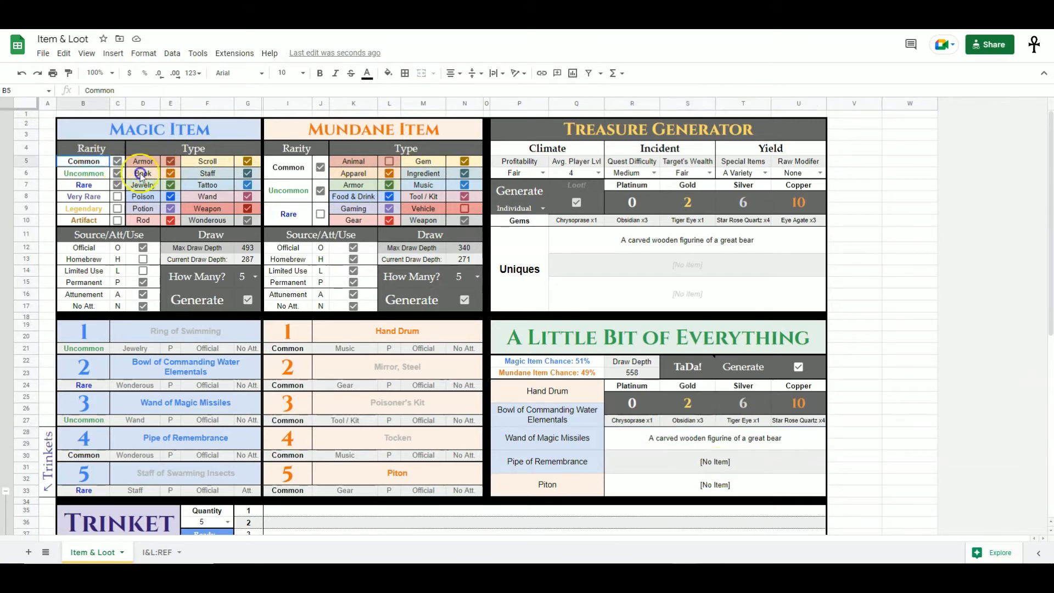
left_click_drag(123, 169, 233, 225)
left_click_drag(296, 167, 449, 220)
left_click_drag(96, 160, 477, 251)
left_click_drag(564, 395, 779, 481)
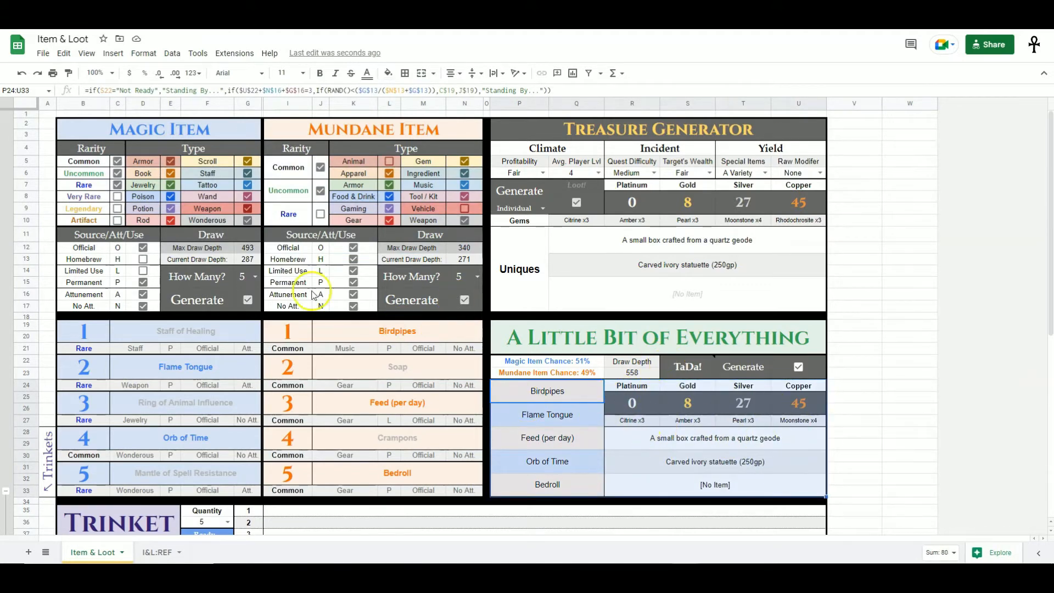
- Tick the magic Legendary and Very Rare rarity boxes to compare the composite odds, then clear them again
left_click(117, 209)
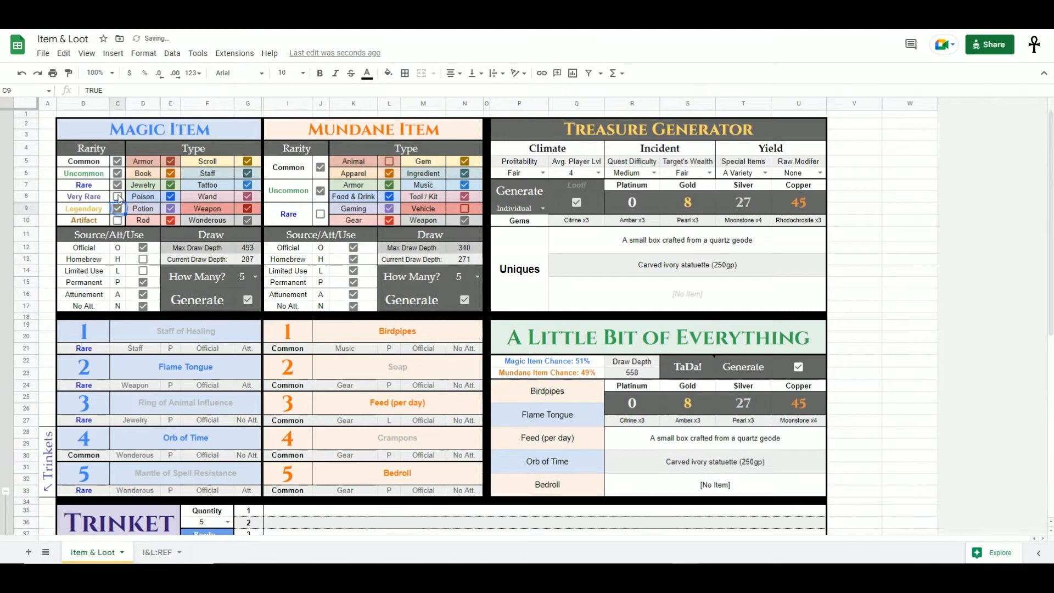
left_click(117, 196)
left_click_drag(553, 405, 566, 484)
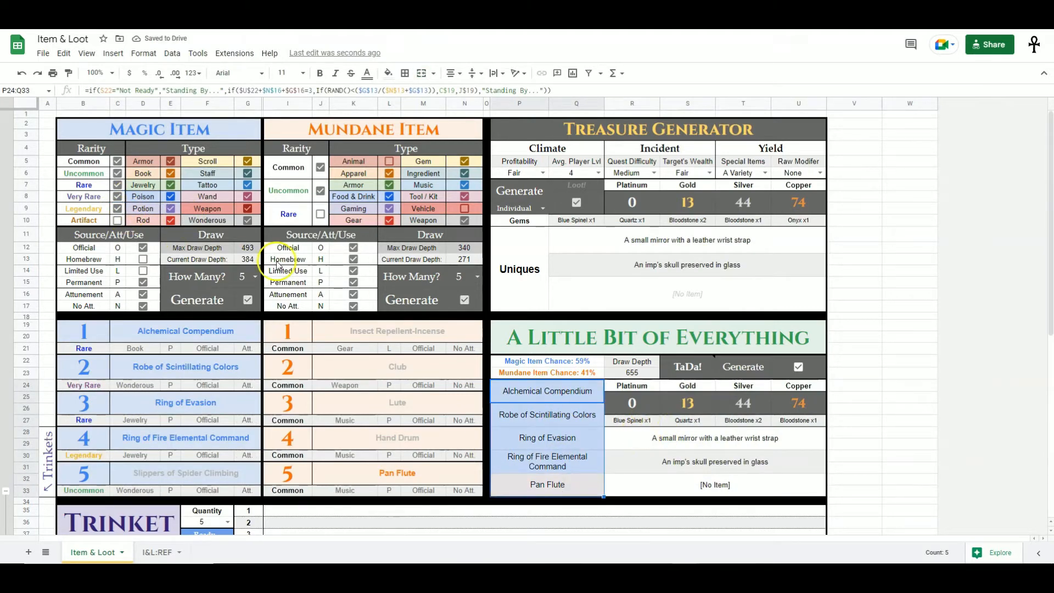
left_click(117, 208)
left_click(118, 197)
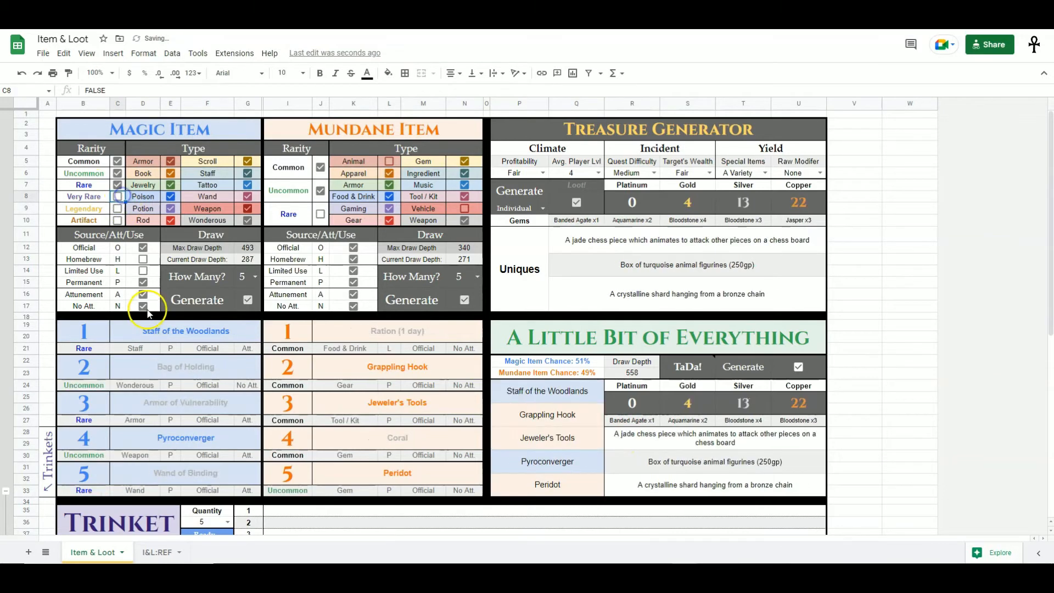
- Review the magic, mundane, treasure and composite sections, then scroll down to the Trinket Generator and Loot Vault
left_click_drag(548, 391, 777, 489)
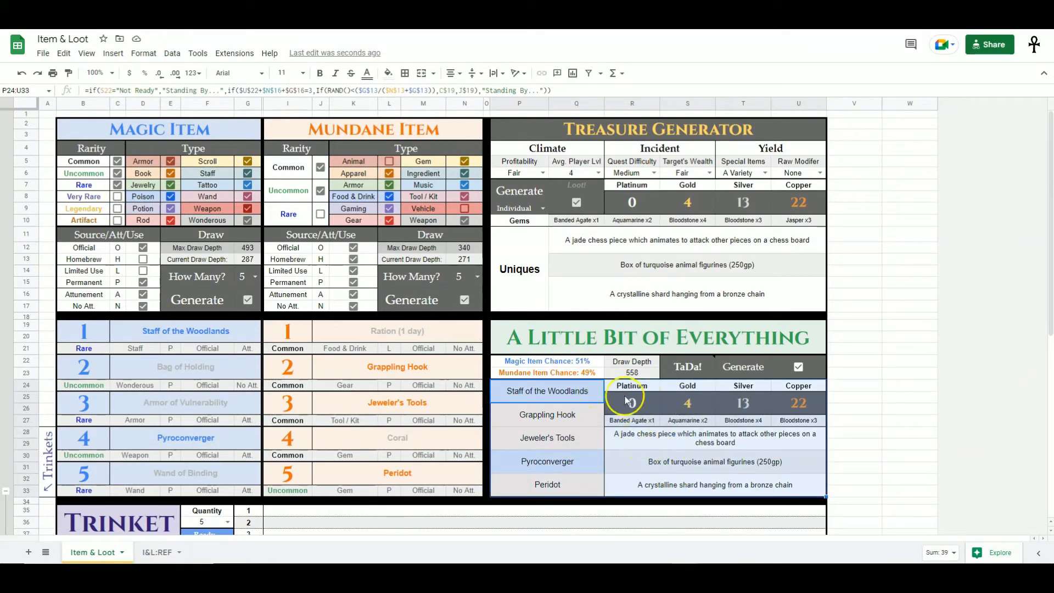
left_click_drag(92, 162, 250, 300)
left_click_drag(296, 165, 455, 259)
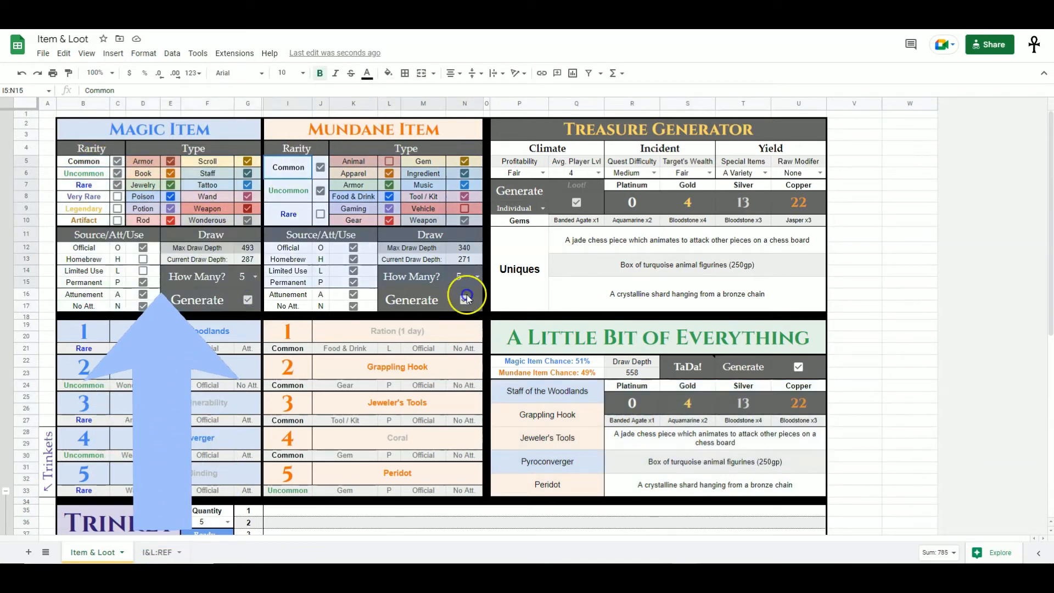
left_click_drag(548, 148, 757, 265)
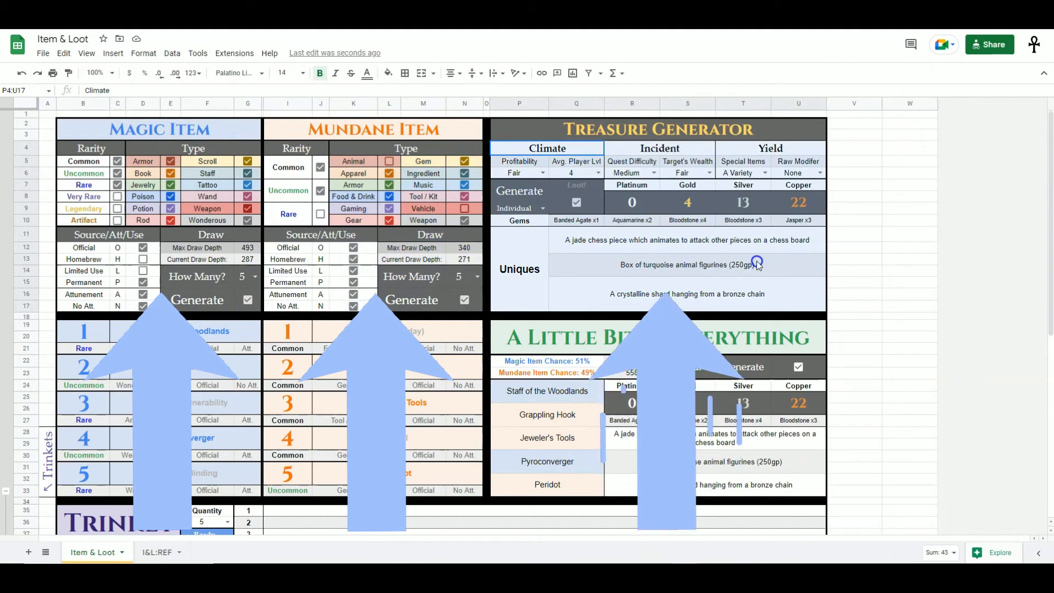
left_click(904, 259)
scroll(318, 516, "down", 1)
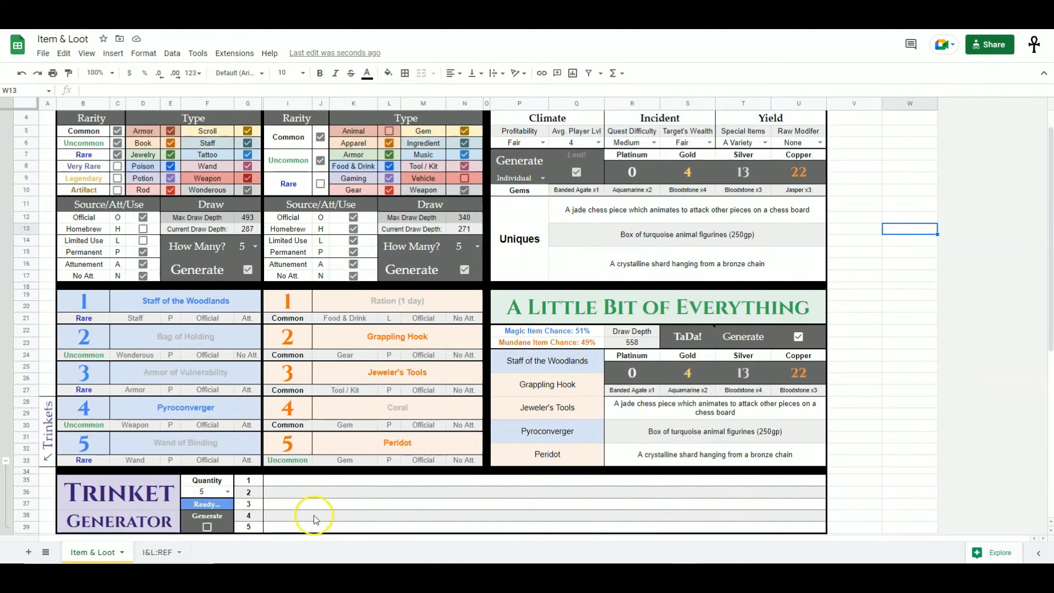
scroll(315, 519, "up", 1)
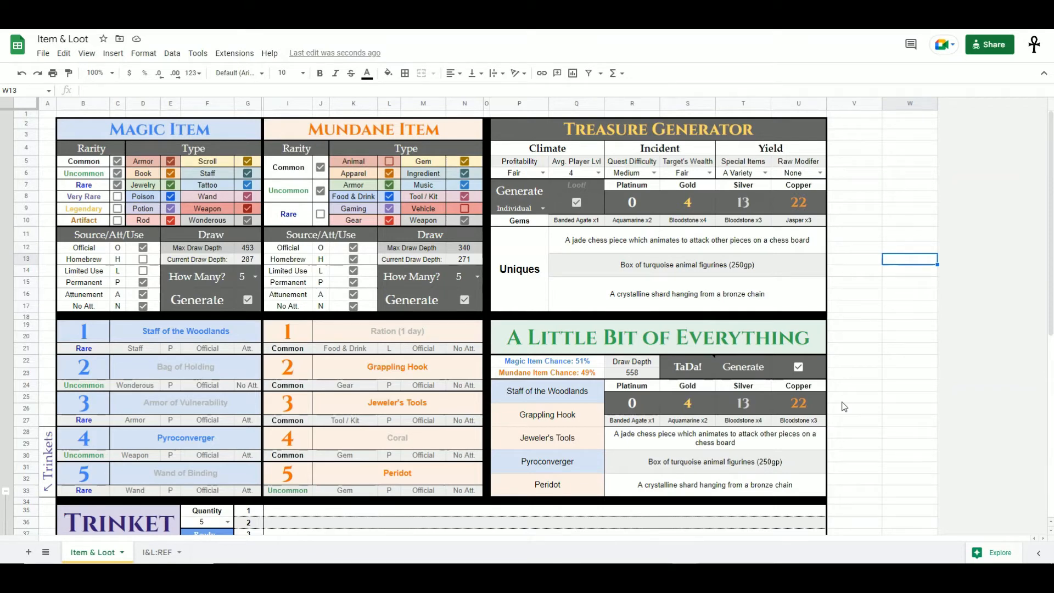
scroll(758, 431, "down", 5)
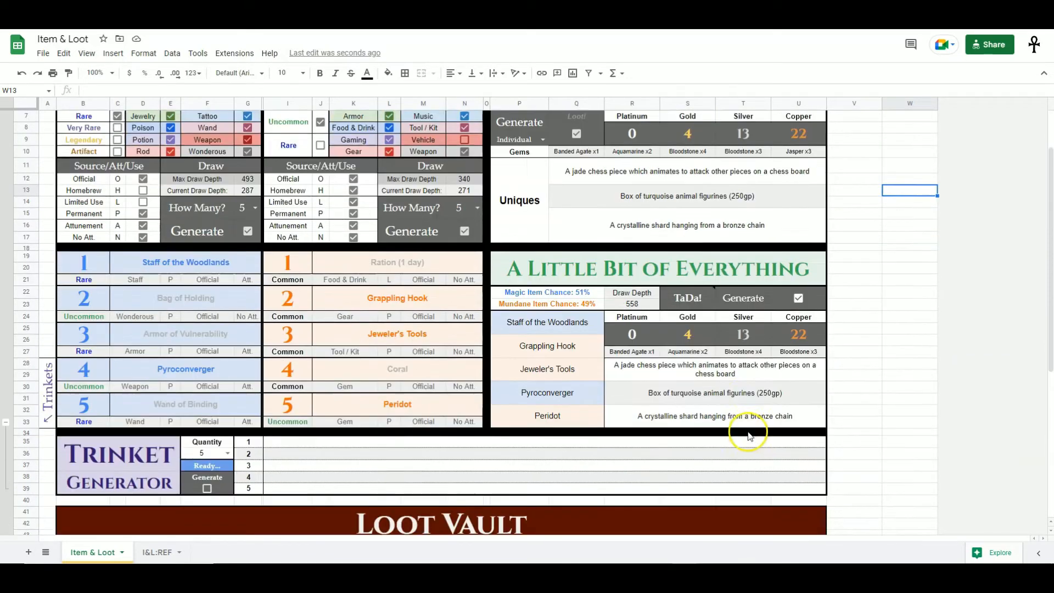
scroll(760, 427, "down", 4)
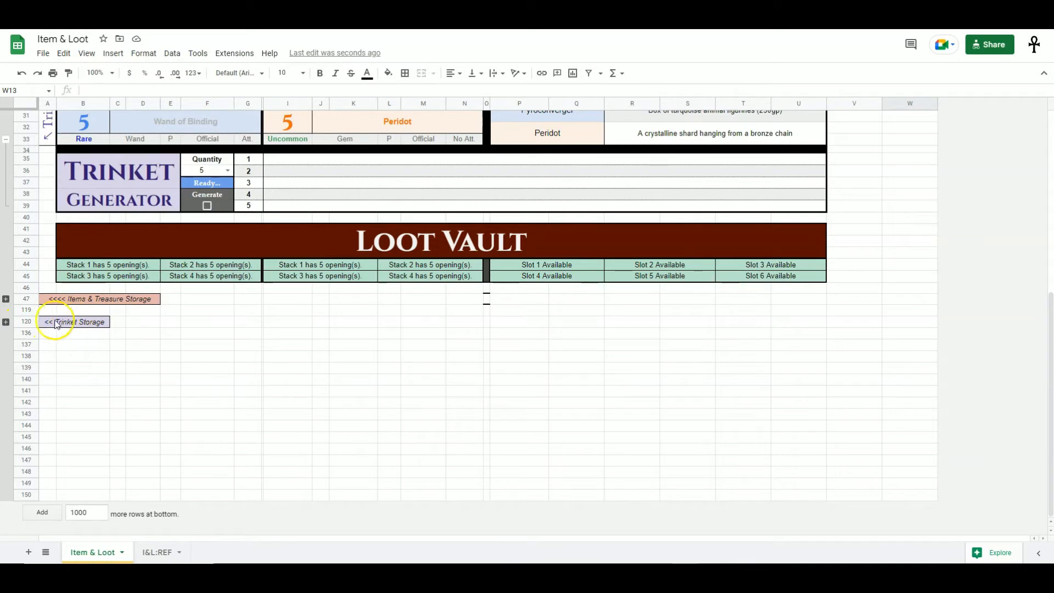
- Open and close the Trinket Storage group, then expand the Items & Treasure Storage group of the Loot Vault
left_click(5, 322)
left_click(295, 341)
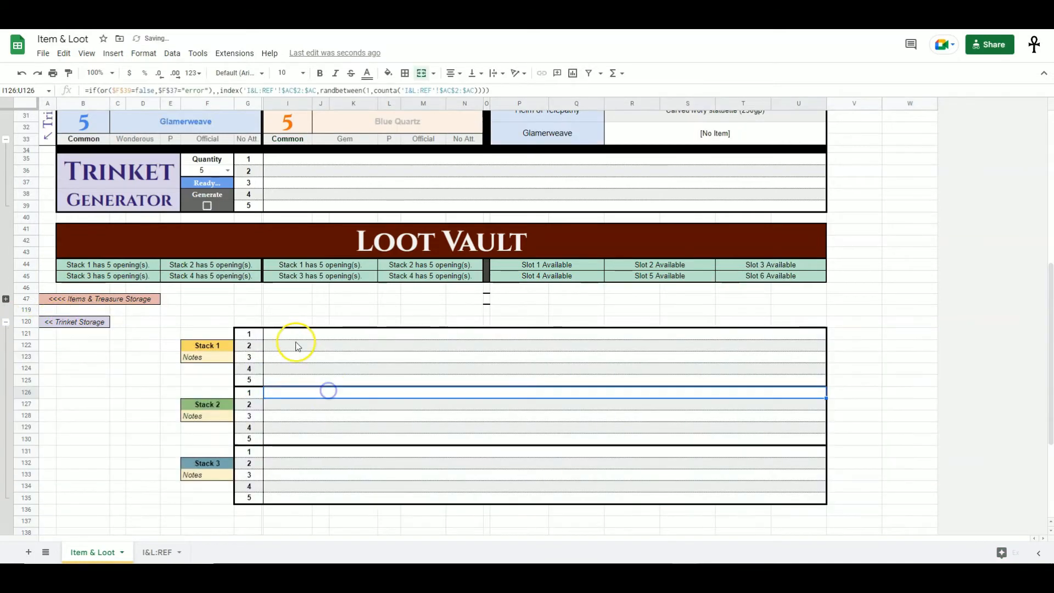
left_click(5, 323)
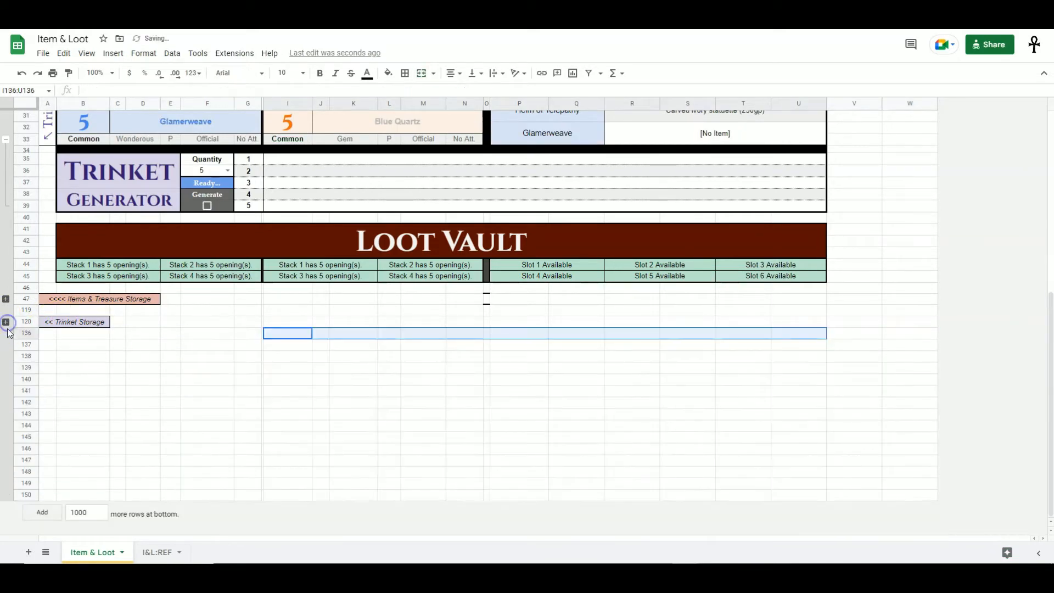
left_click(6, 298)
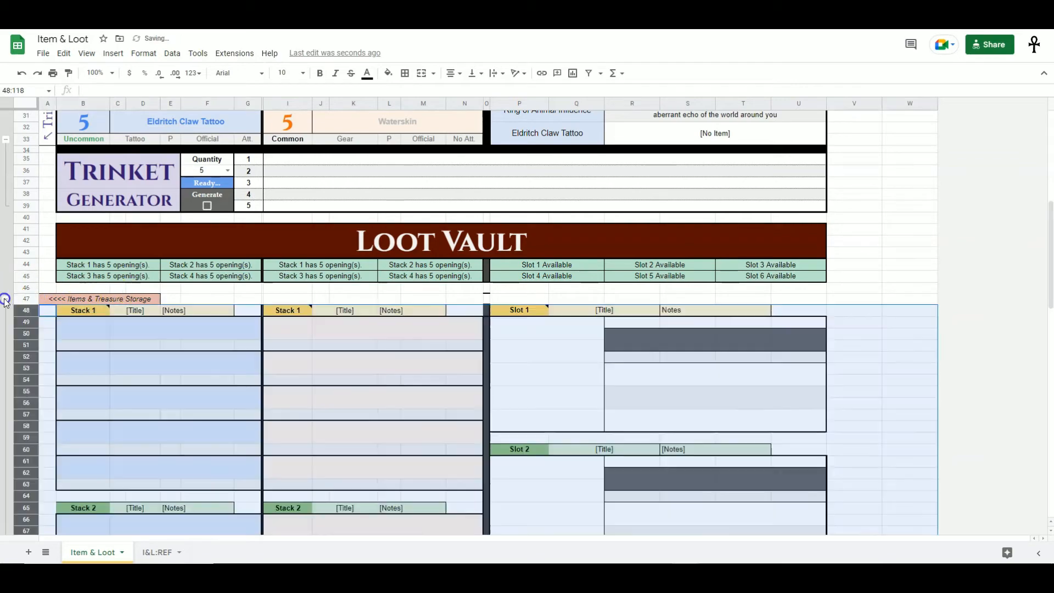
- Examine the Loot Vault stack areas against the magic and mundane result tables by selecting their ranges
left_click(386, 380)
scroll(381, 432, "down", 3)
scroll(378, 427, "up", 6)
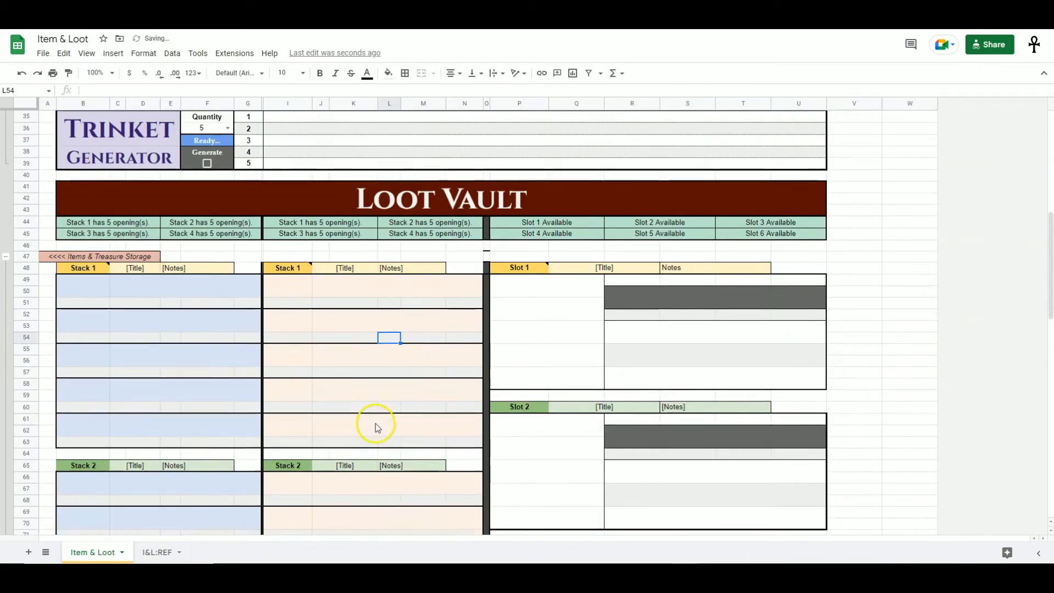
scroll(377, 427, "up", 5)
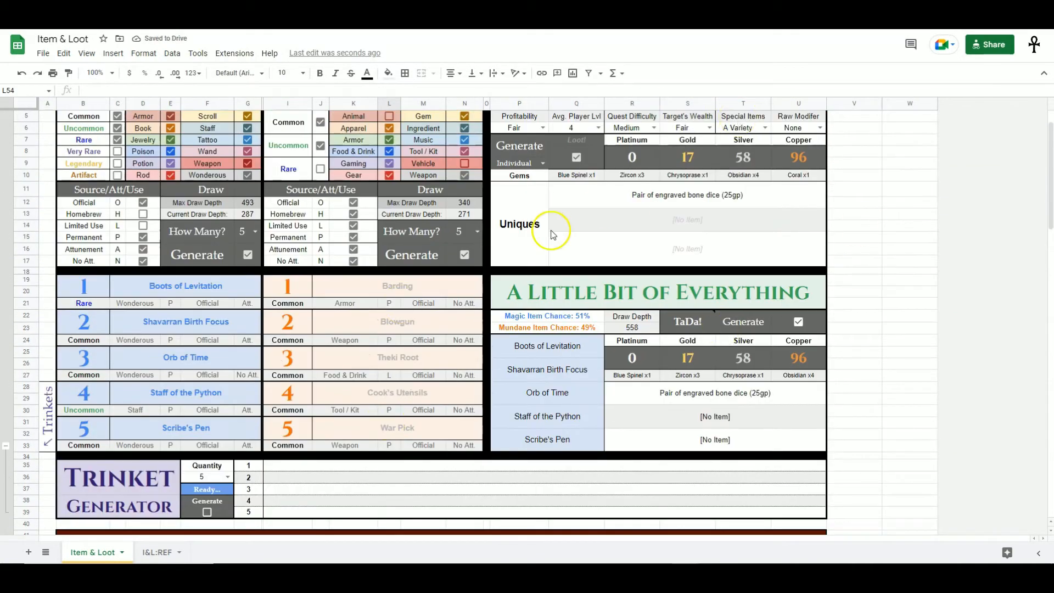
scroll(497, 313, "down", 5)
scroll(499, 320, "down", 4)
left_click_drag(129, 264, 386, 405)
left_click_drag(86, 264, 241, 425)
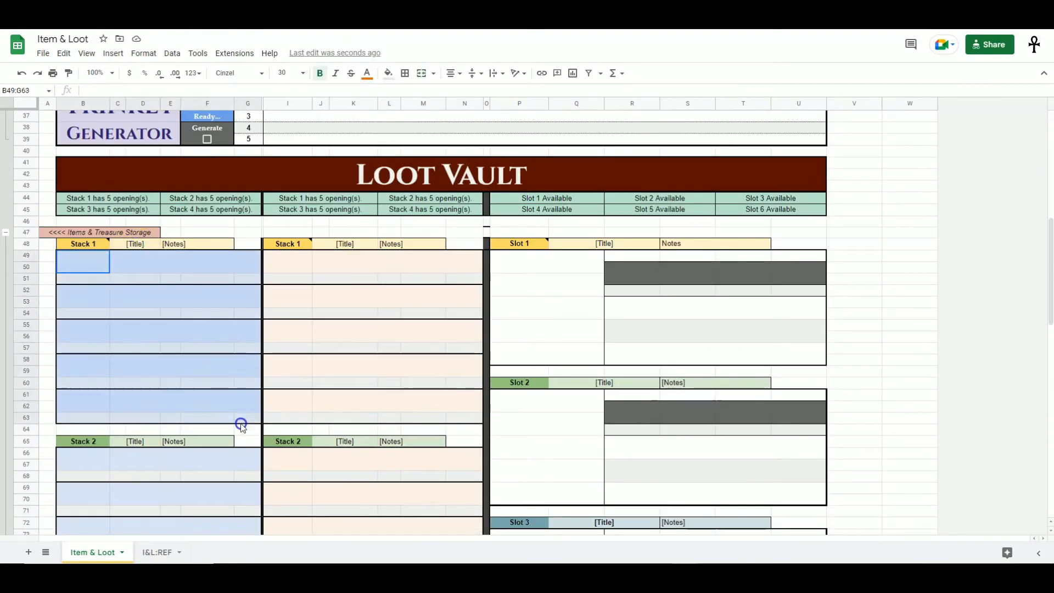
left_click_drag(307, 266, 482, 423)
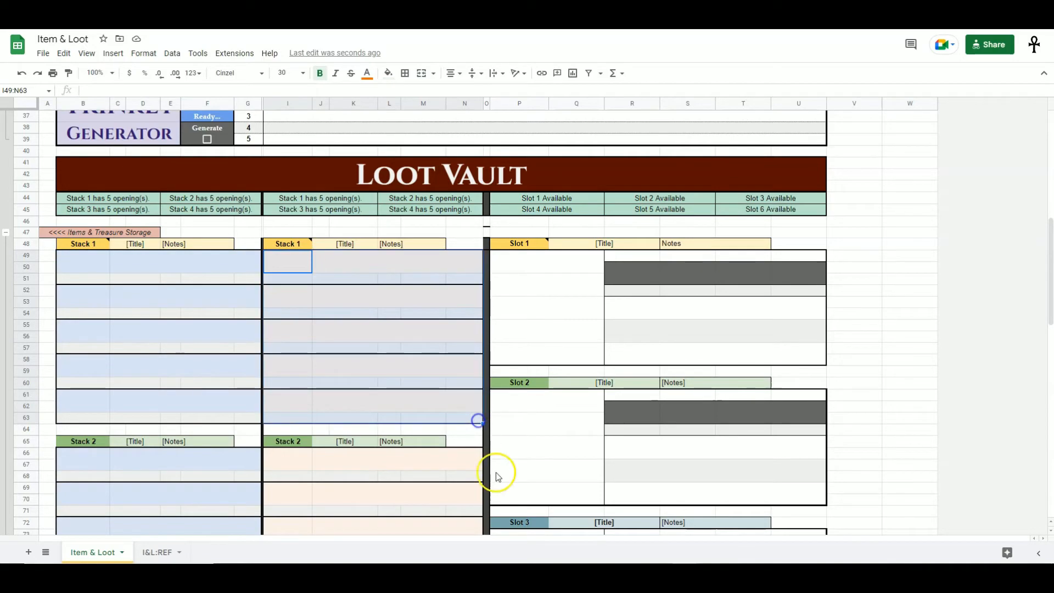
- Copy the five generated magic items and paste them as values only into Stack 1 of the Loot Vault
scroll(456, 464, "up", 5)
scroll(457, 466, "up", 3)
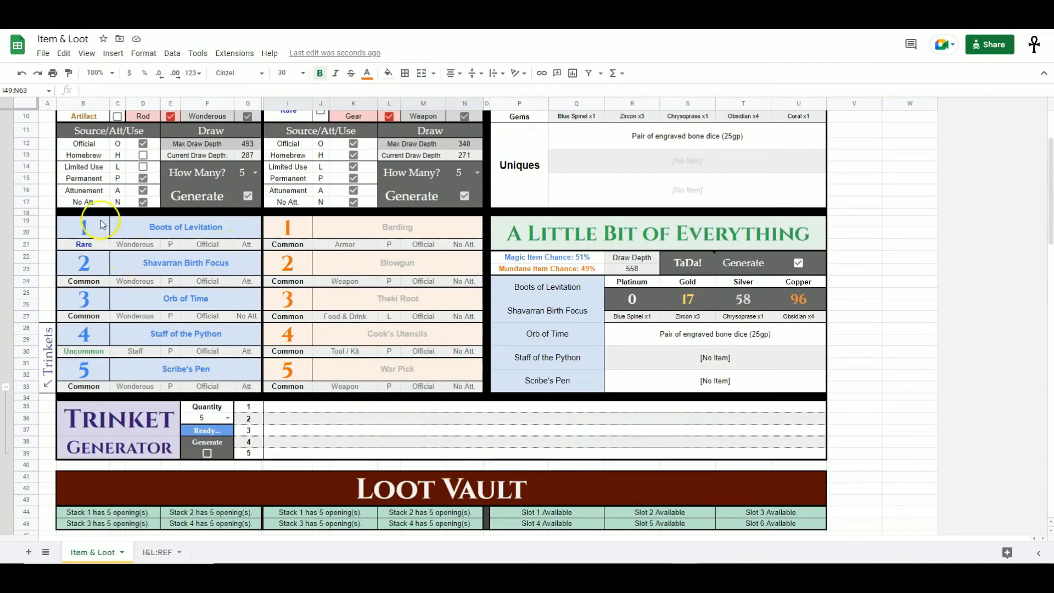
left_click_drag(100, 227, 234, 393)
left_click(66, 226)
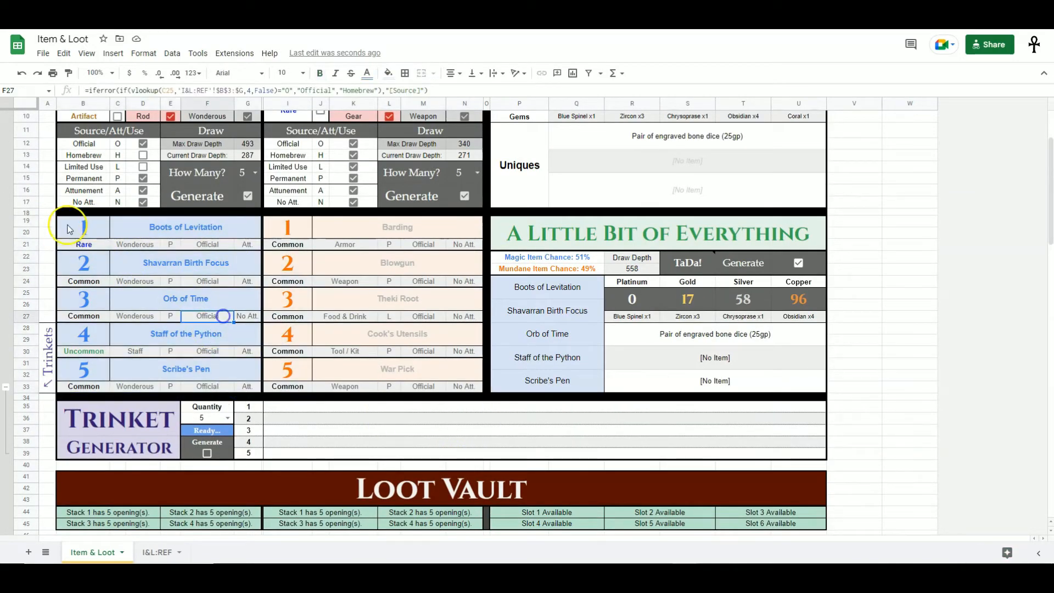
left_click_drag(91, 235, 251, 390)
key("ctrl+c")
scroll(250, 392, "down", 6)
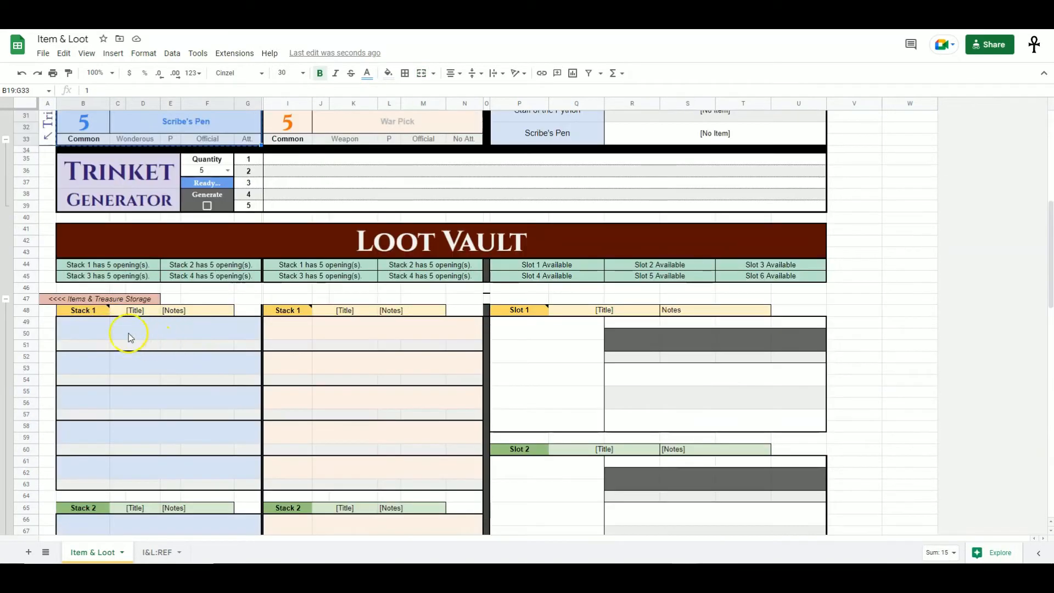
left_click(86, 330)
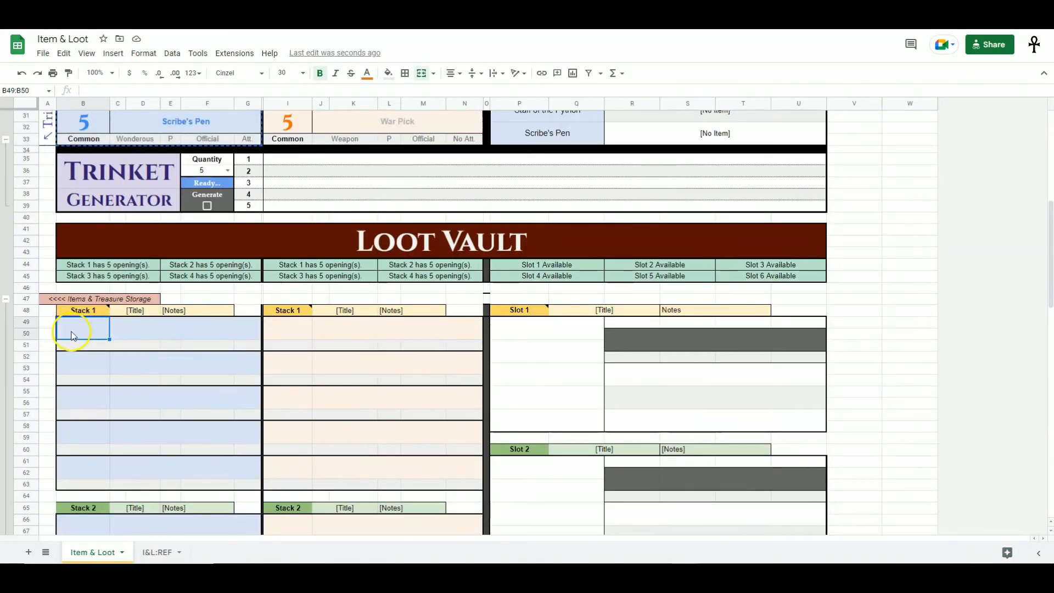
right_click(75, 335)
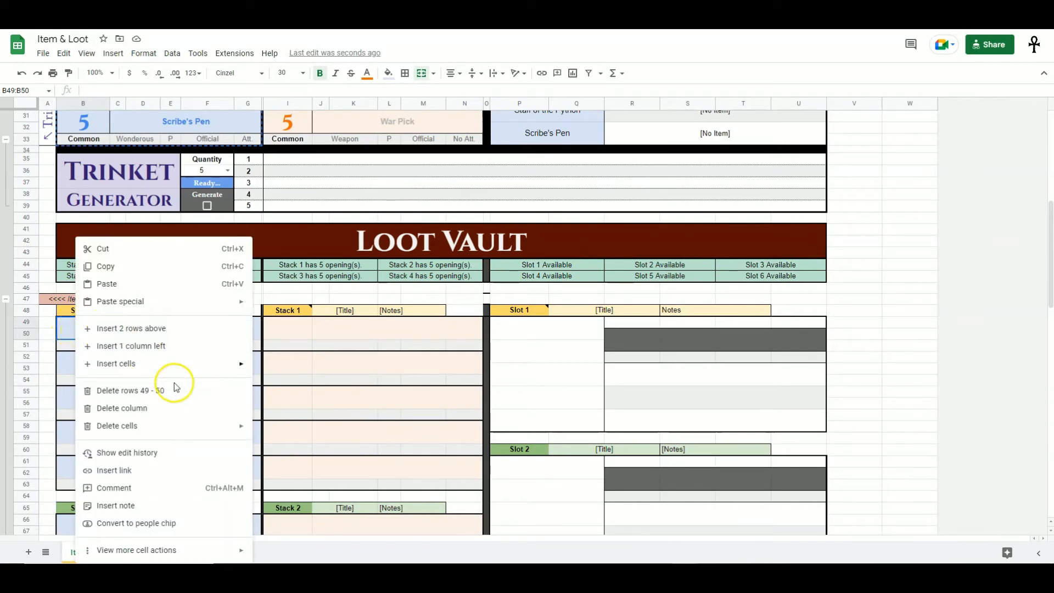
mouse_move(197, 311)
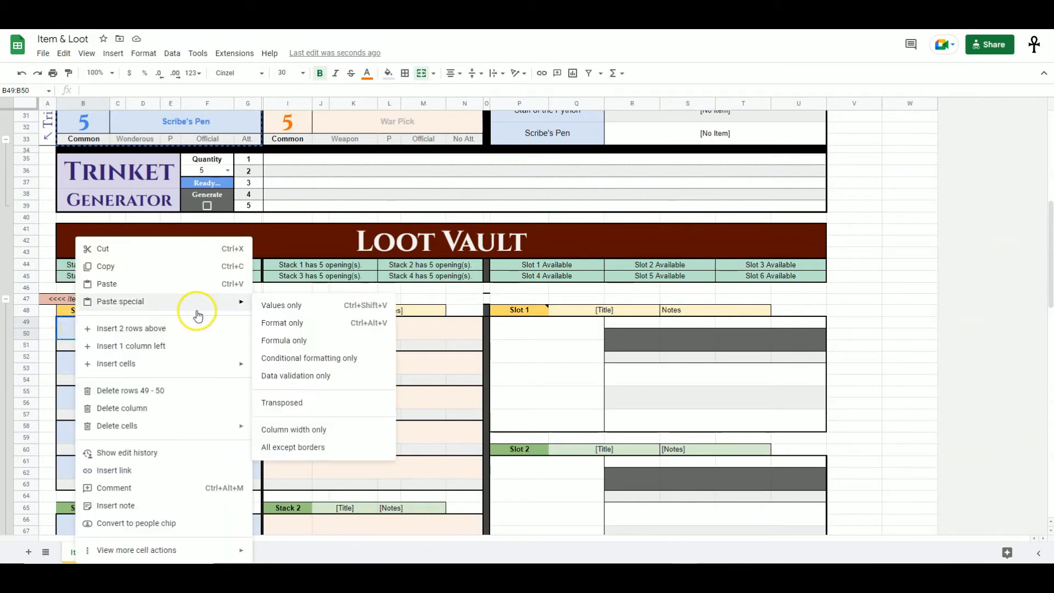
left_click(294, 306)
left_click(400, 451)
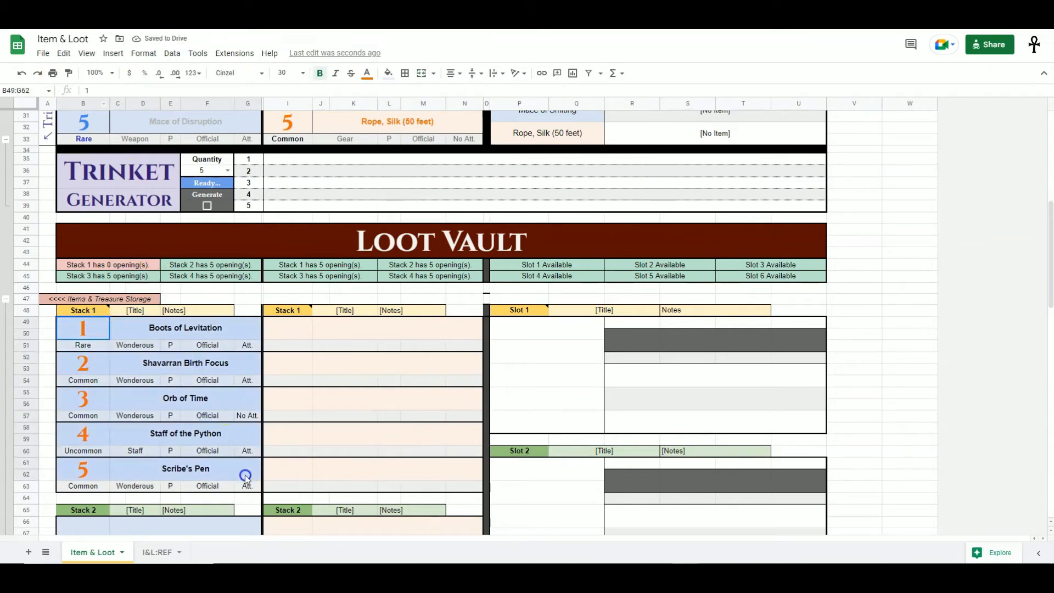
- Let the generators reroll and compare their new results with the items stored in Stack 1
left_click(265, 389)
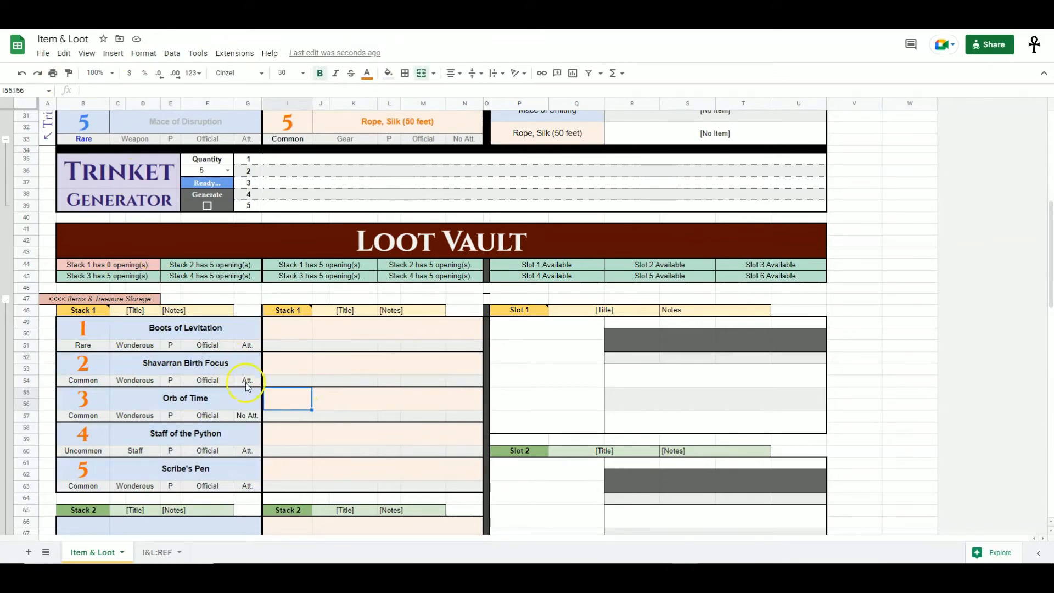
scroll(282, 416, "up", 3)
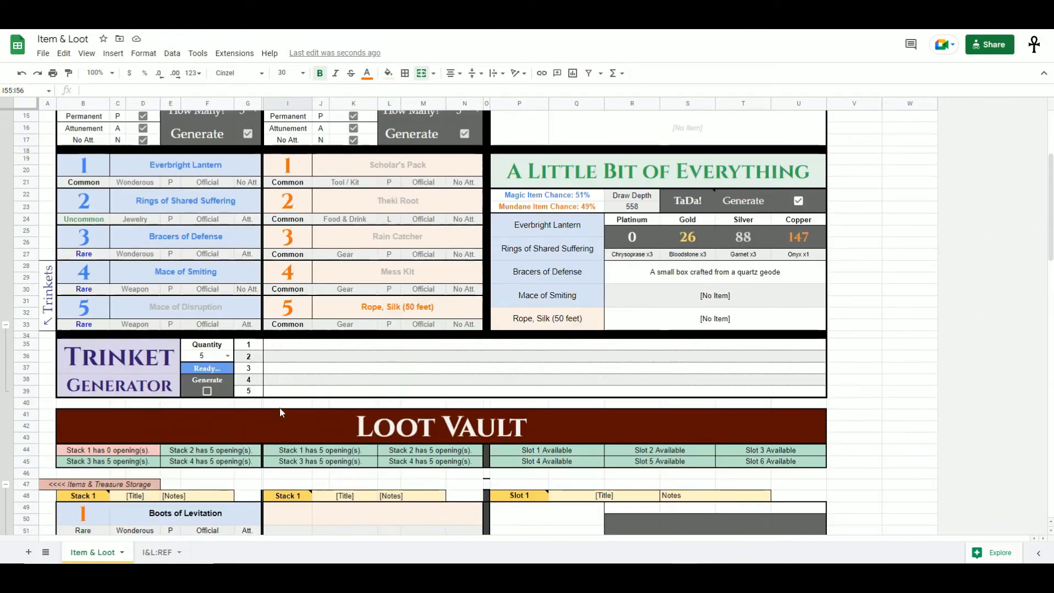
left_click_drag(94, 168, 236, 325)
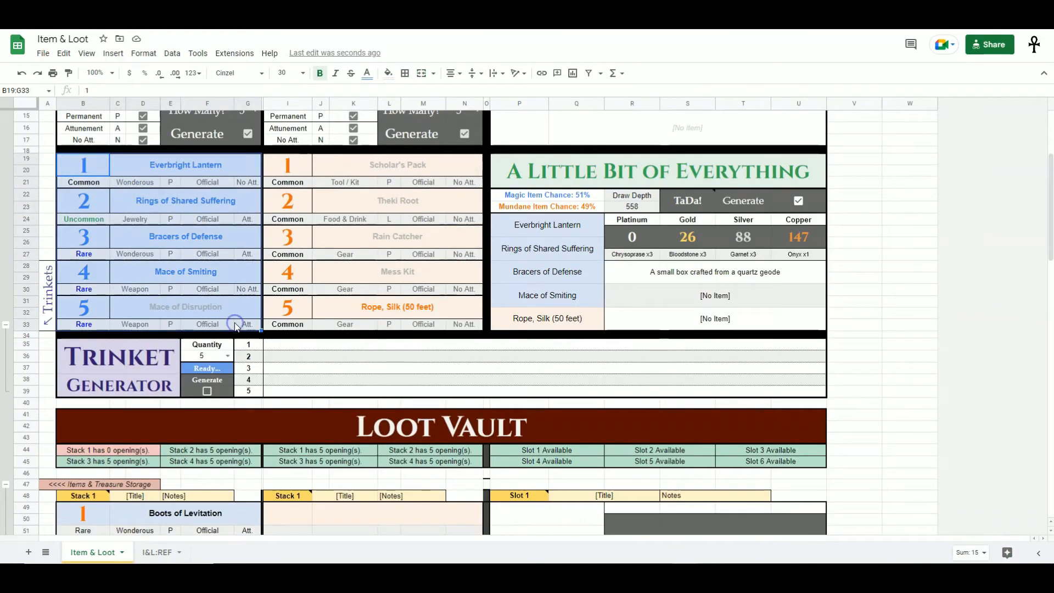
left_click(47, 358)
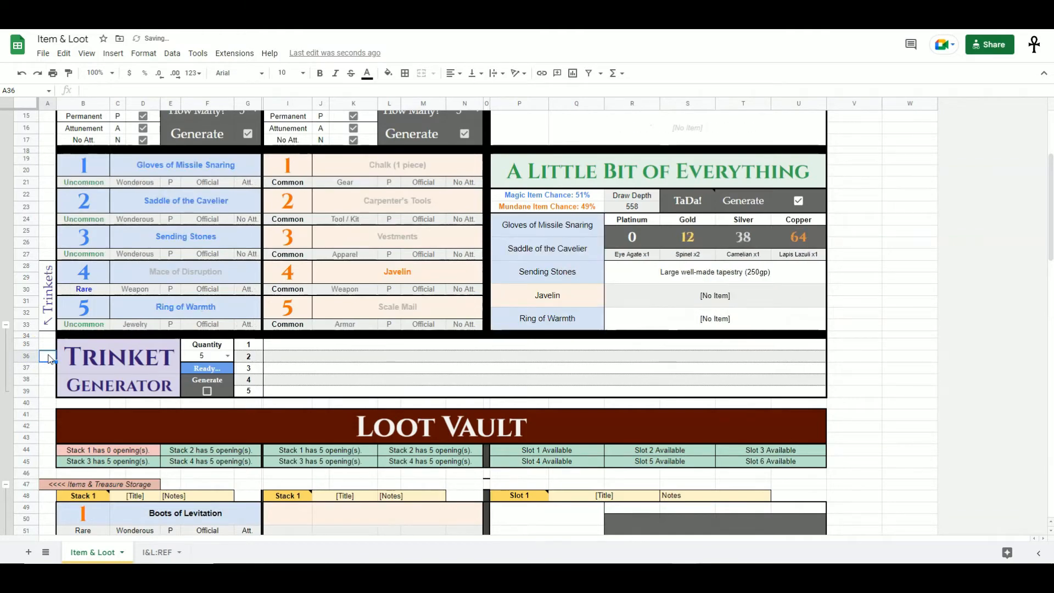
scroll(50, 358, "down", 8)
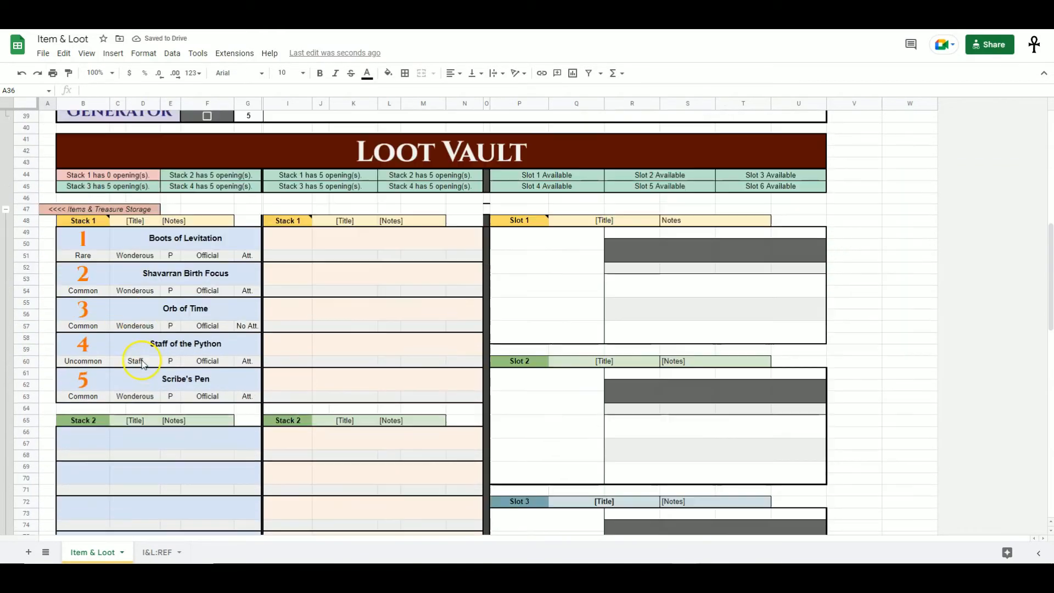
left_click(54, 247)
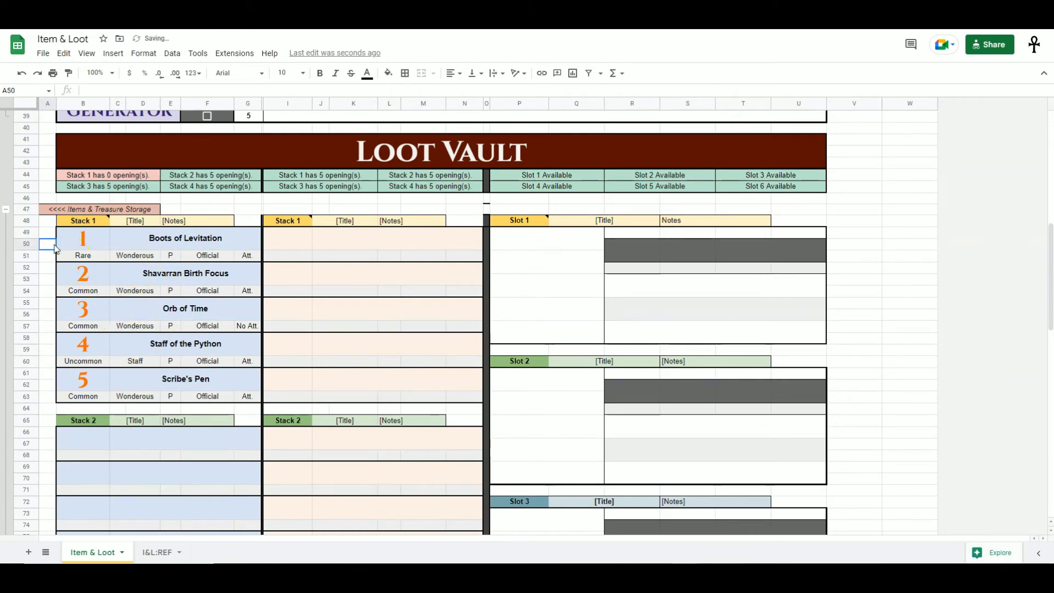
scroll(53, 247, "up", 3)
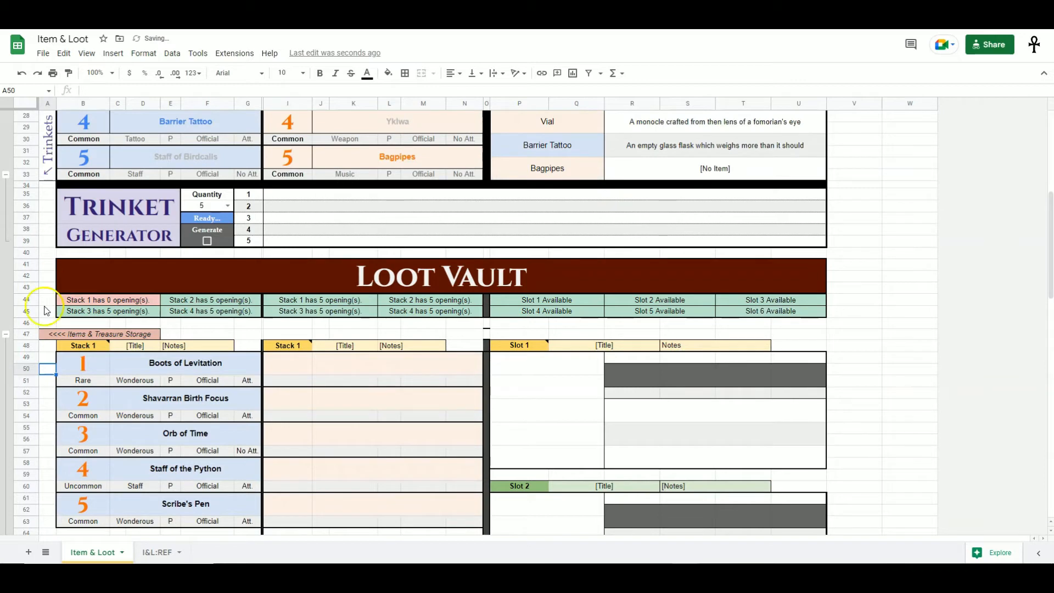
left_click_drag(80, 365, 232, 524)
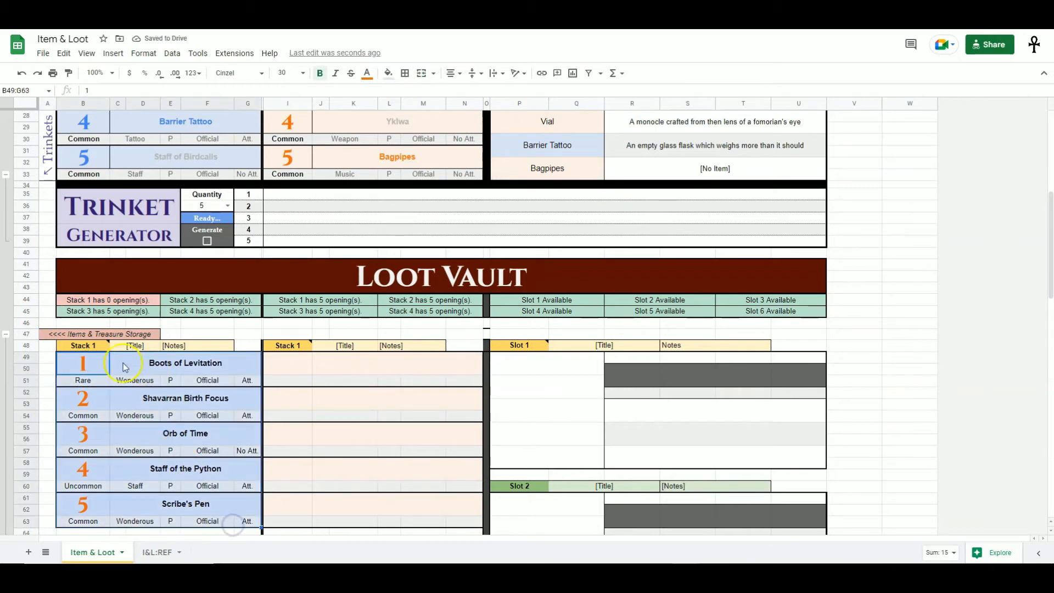
right_click(125, 367)
mouse_move(189, 121)
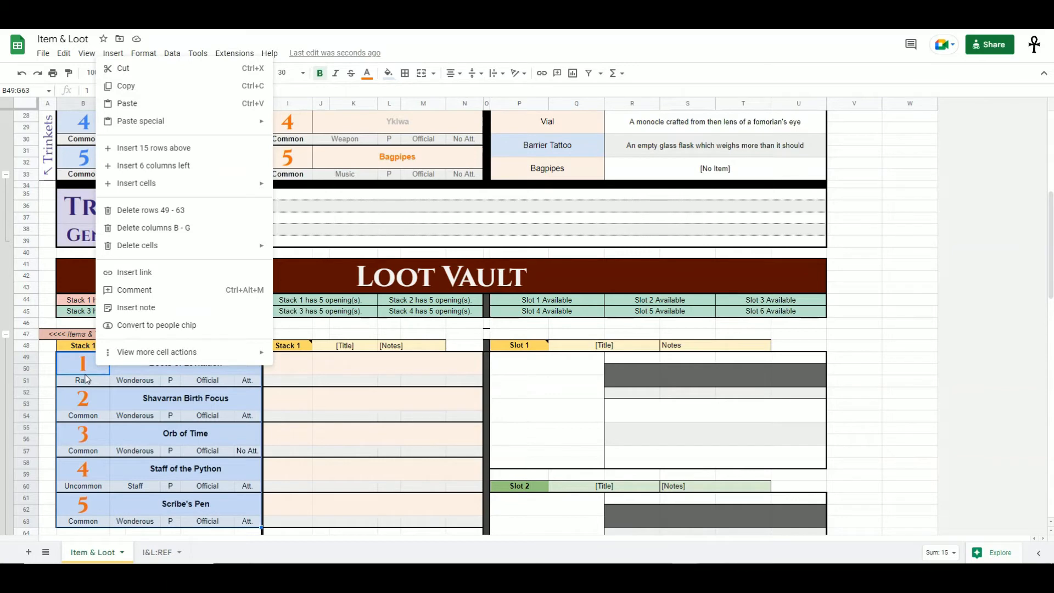
left_click(85, 379)
- Inspect the full formula of a magic item result cell in the expanded formula bar
left_click(186, 122)
left_click(247, 90)
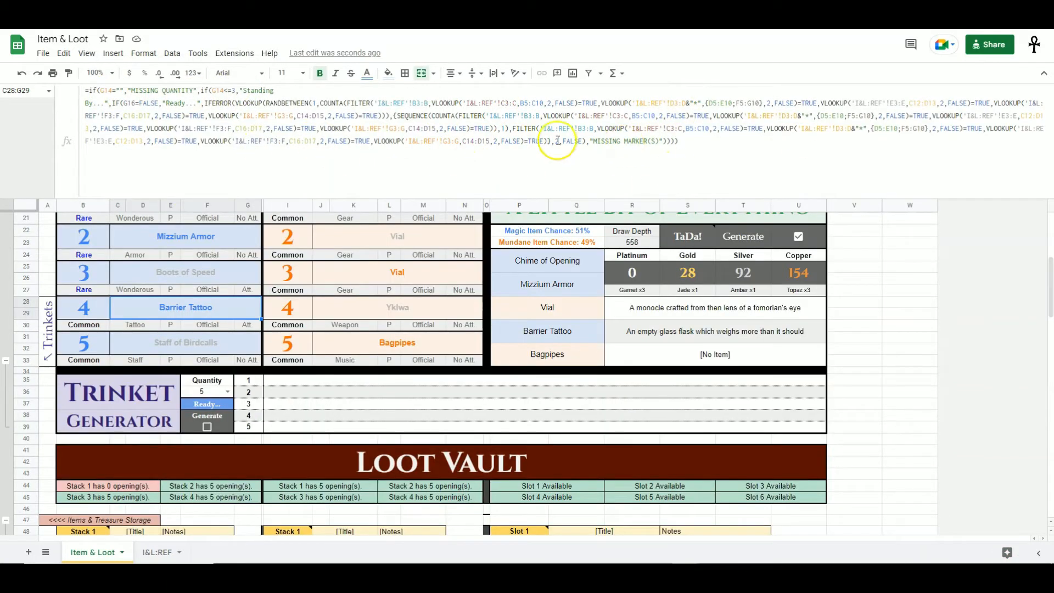
left_click_drag(105, 90, 676, 142)
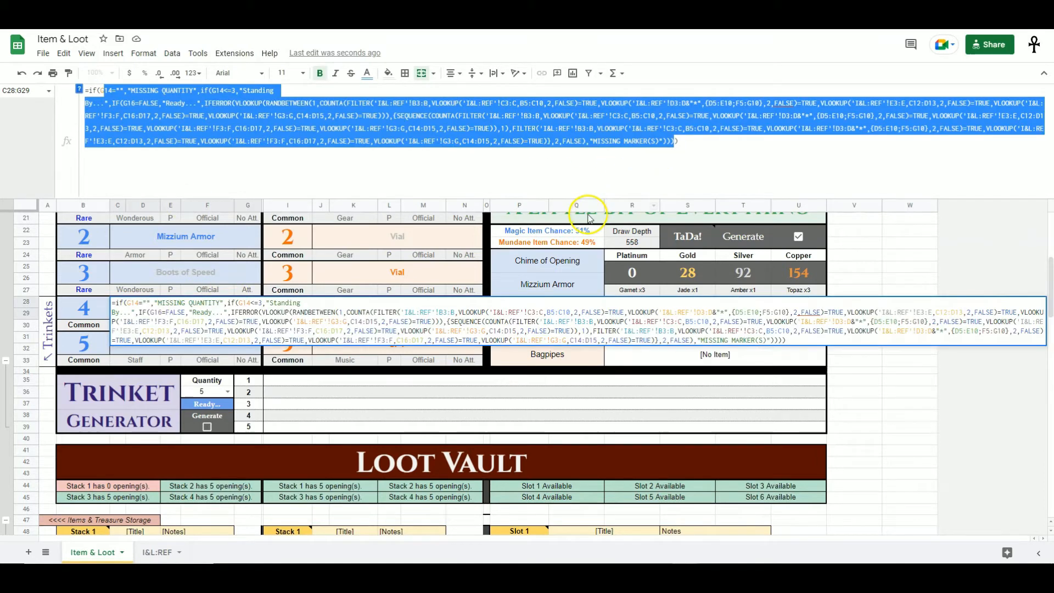
key("Escape")
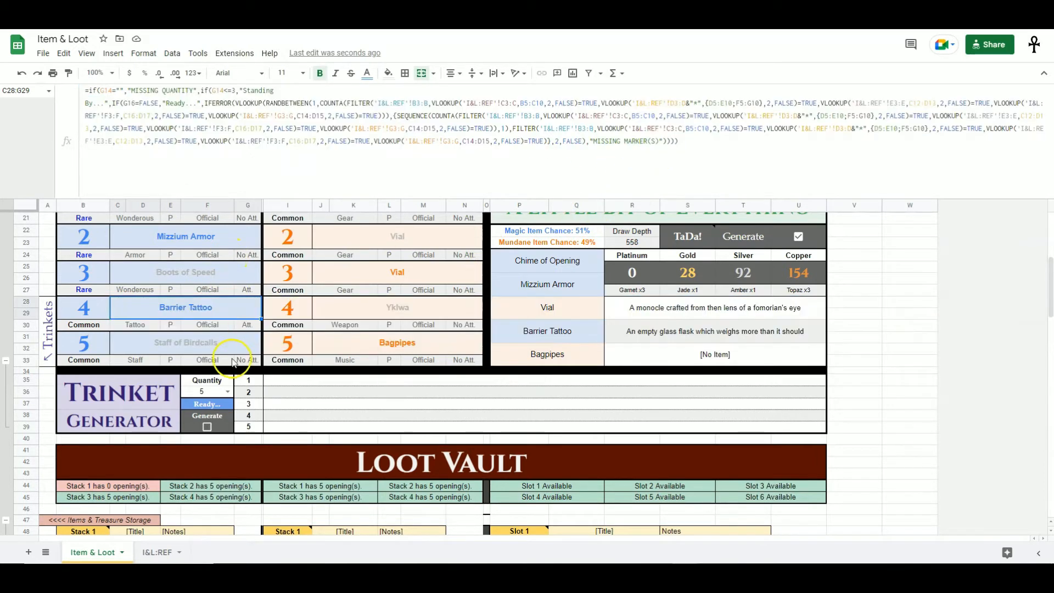
- Review the stored Stack 1 items, collapsing and re-expanding the Items & Treasure Storage group
scroll(203, 230, "down", 1)
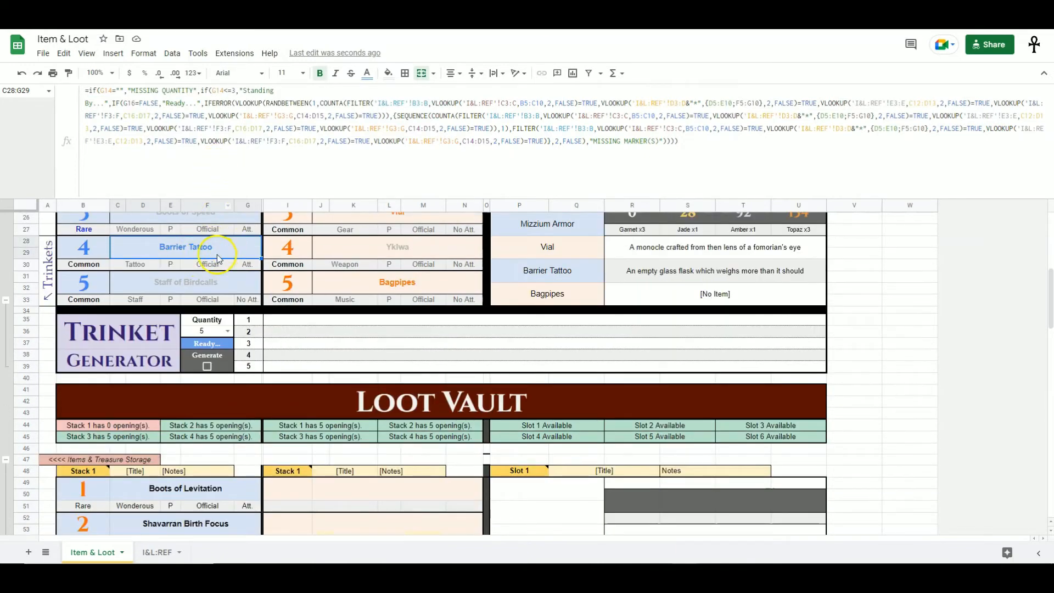
scroll(218, 259, "down", 1)
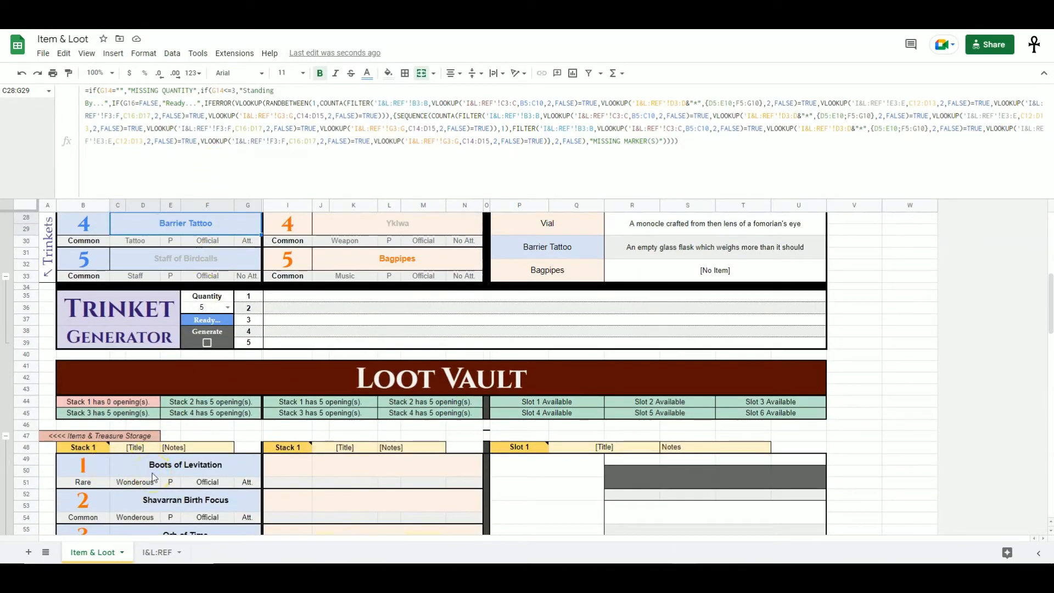
scroll(153, 472, "down", 2)
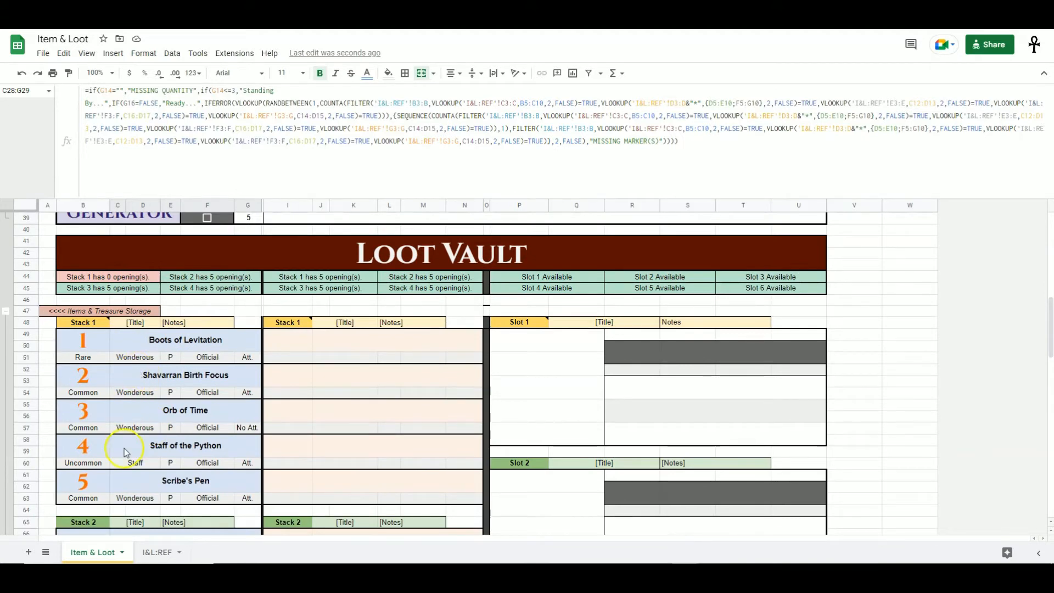
left_click_drag(106, 343, 206, 488)
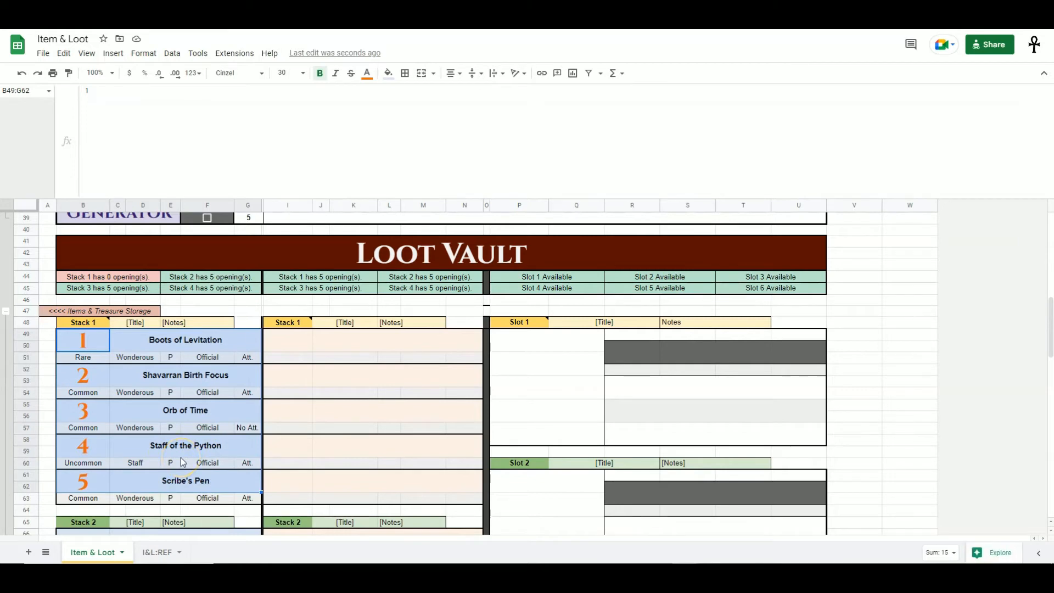
left_click(178, 413)
left_click_drag(108, 347, 237, 486)
left_click(6, 314)
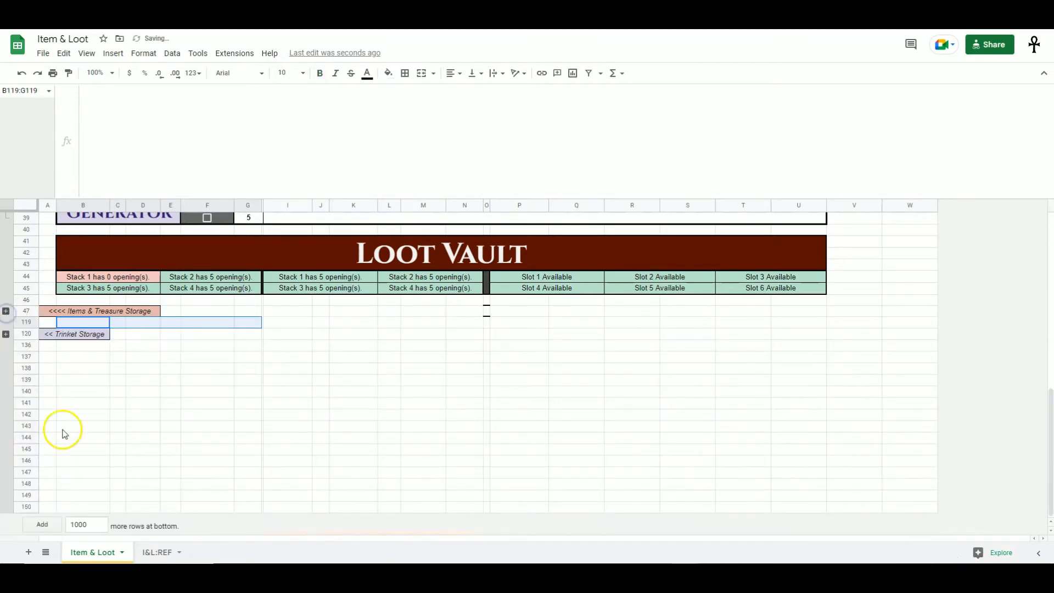
left_click(118, 380)
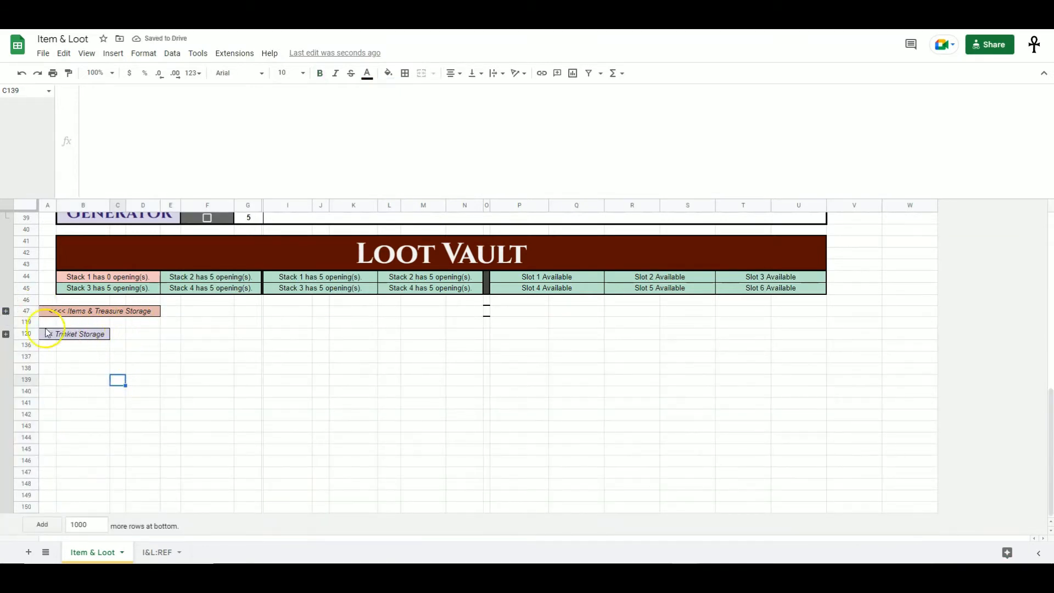
left_click(6, 313)
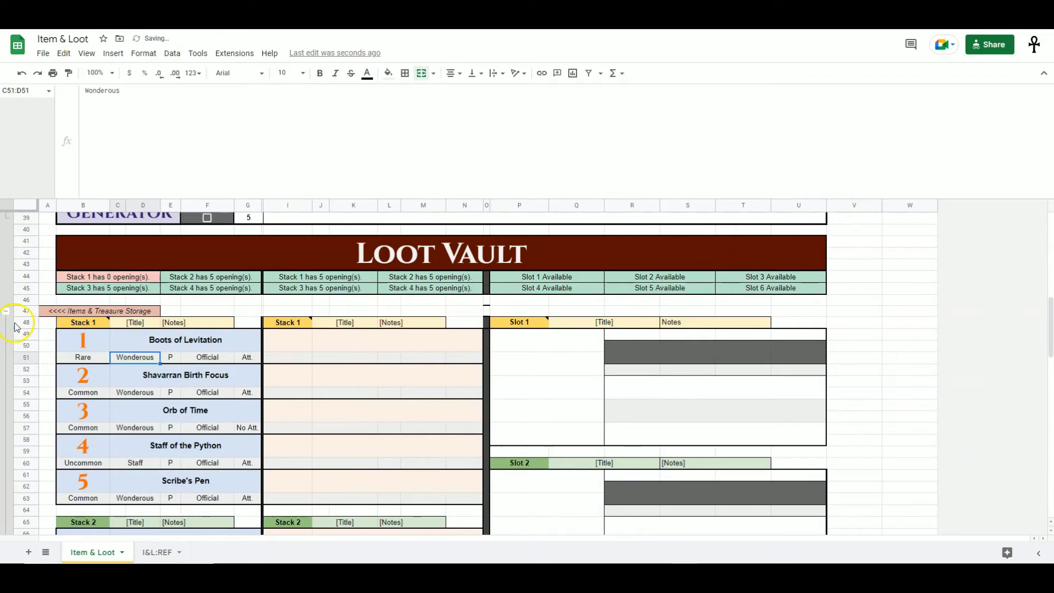
left_click(6, 314)
left_click(6, 311)
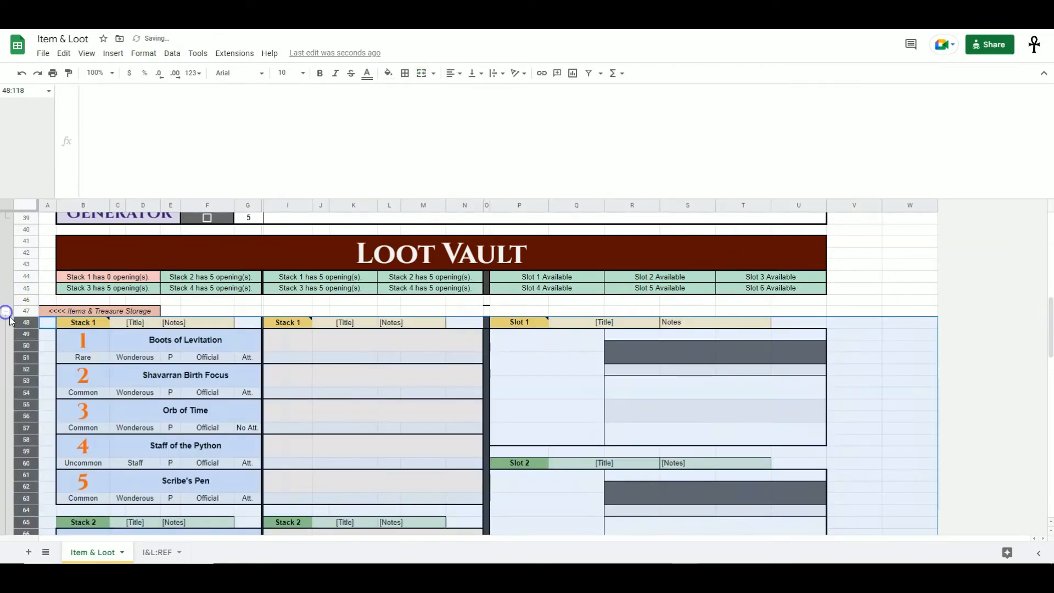
left_click(172, 377)
left_click_drag(94, 340, 224, 487)
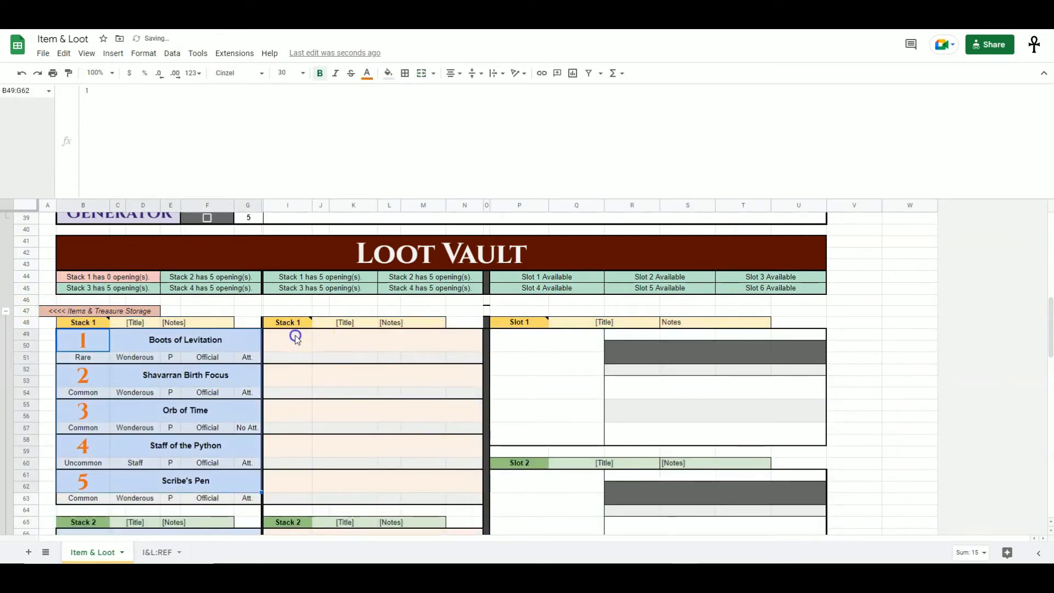
left_click_drag(297, 340, 487, 506)
left_click_drag(574, 357, 777, 439)
left_click(894, 415)
- Copy the A Little Bit of Everything results and paste them as values only into Slot 1 of the Loot Vault
scroll(894, 412, "up", 5)
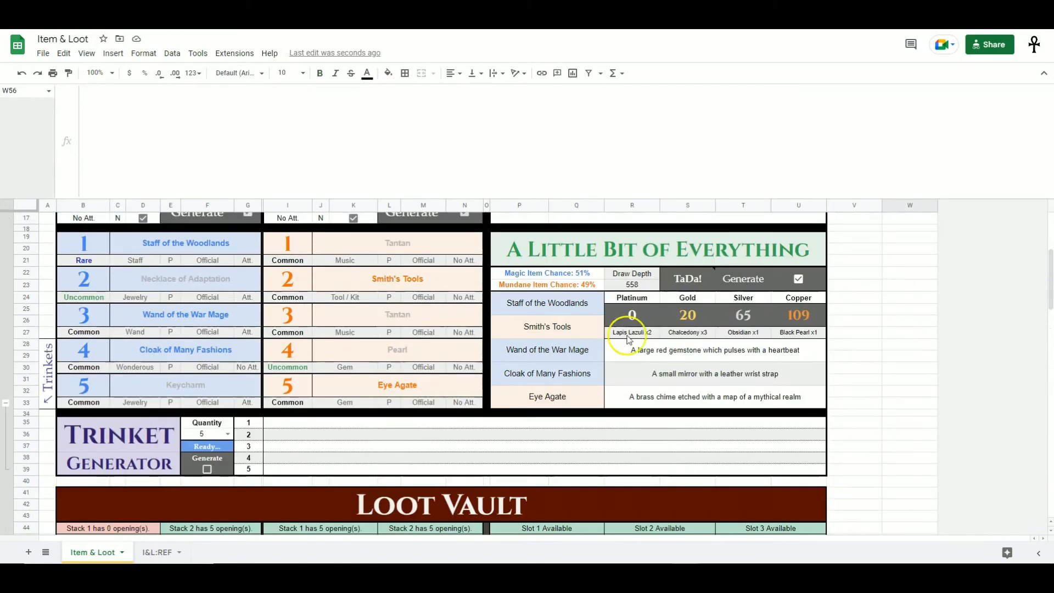
left_click_drag(538, 302, 812, 400)
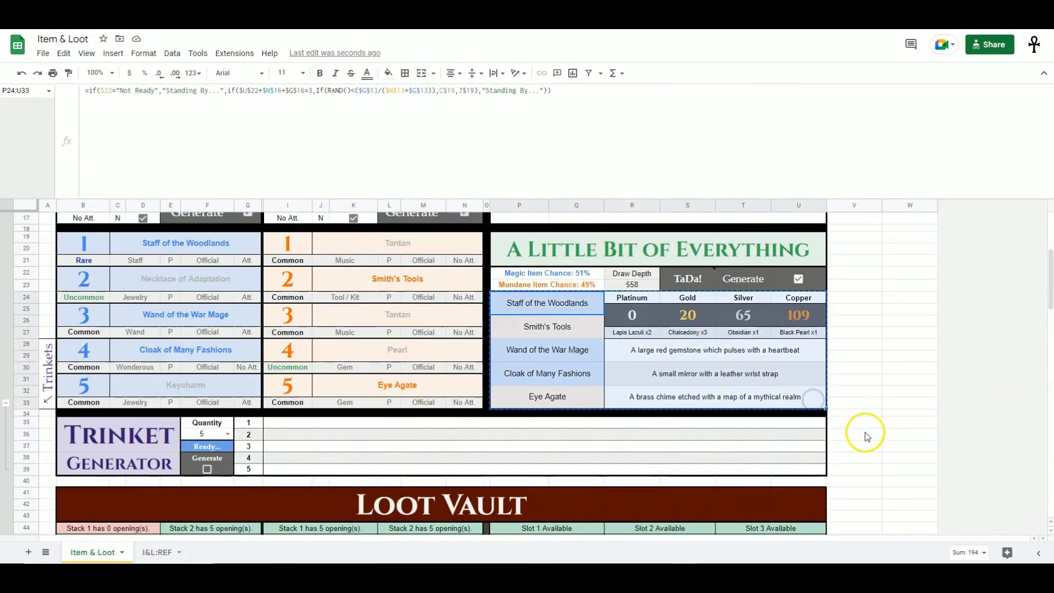
scroll(824, 422, "down", 4)
right_click(547, 375)
left_click(783, 119)
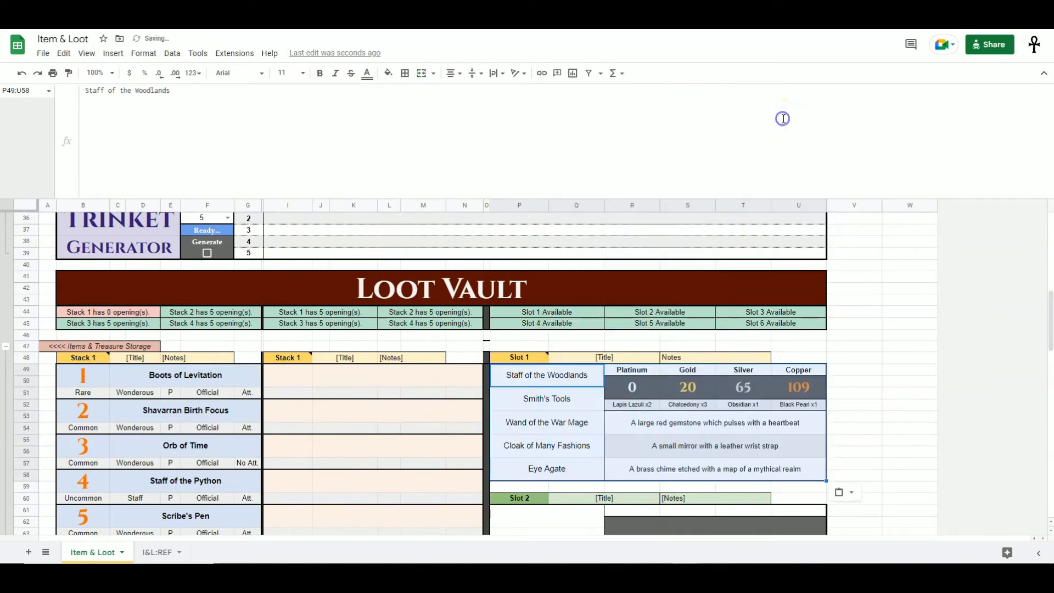
- Collapse and re-expand the Items & Treasure Storage group, then scroll through the vault's stacks and slots
left_click(923, 383)
left_click(6, 346)
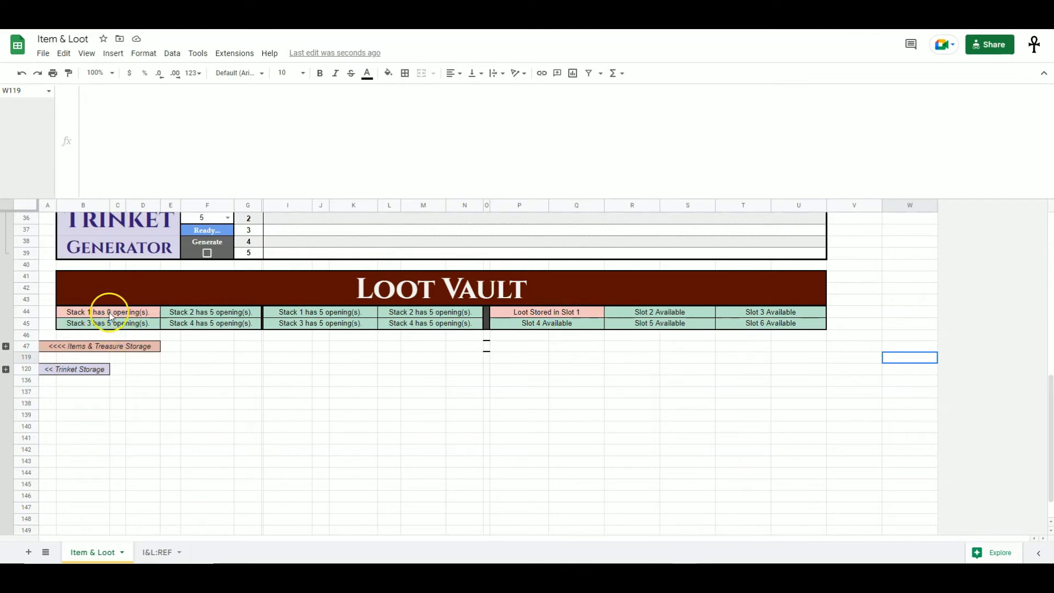
left_click(6, 347)
left_click(149, 379)
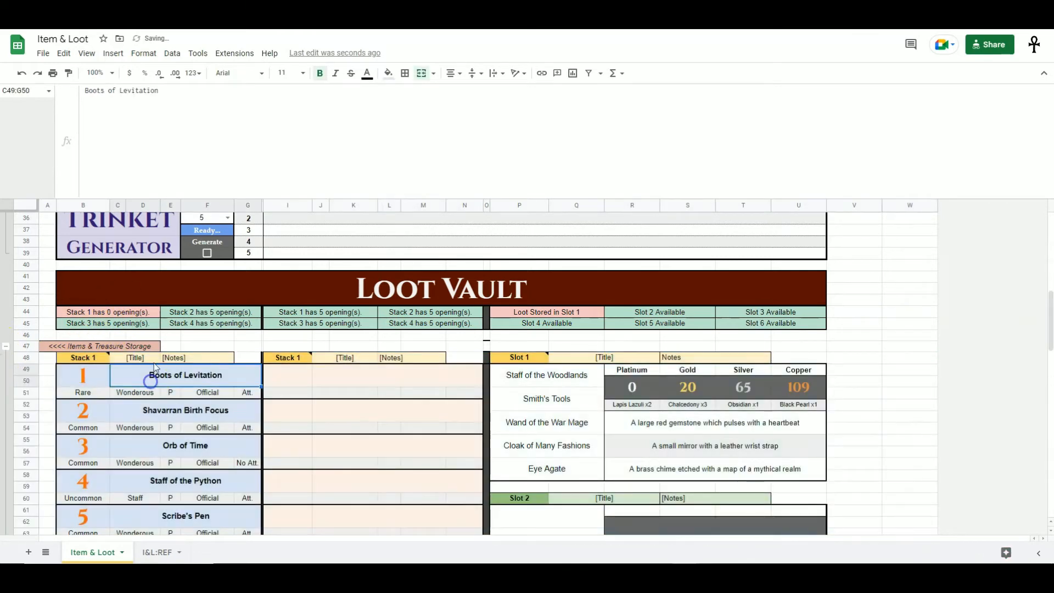
scroll(134, 384, "down", 1)
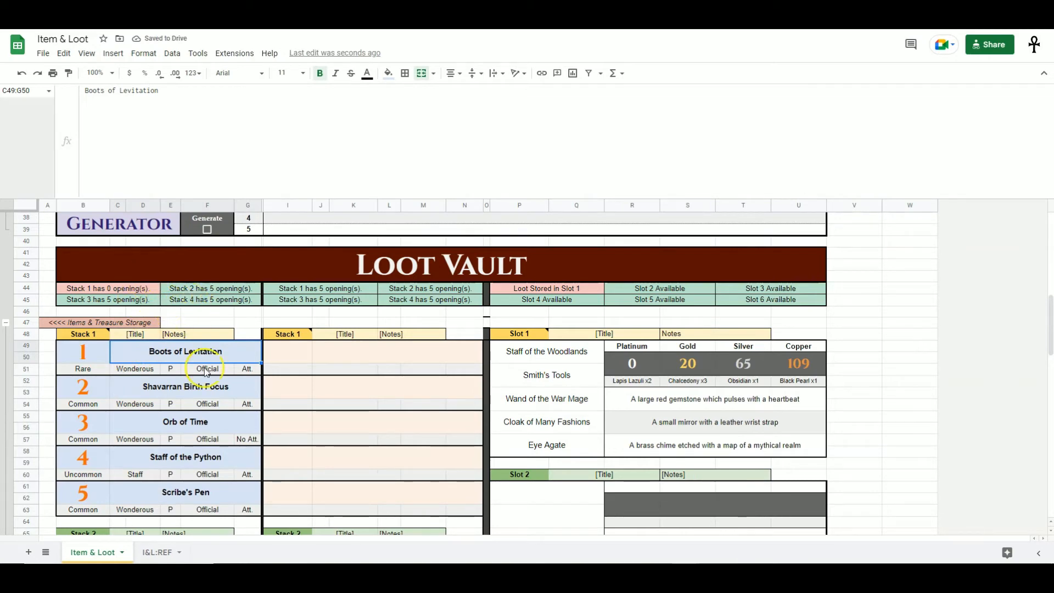
scroll(176, 376, "down", 10)
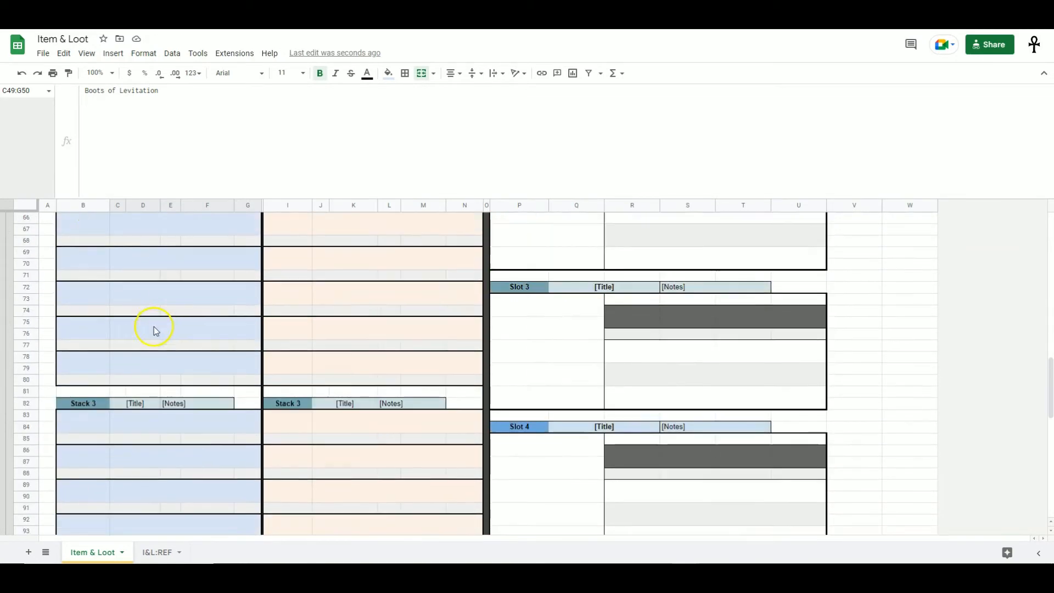
scroll(155, 331, "down", 8)
scroll(172, 449, "up", 12)
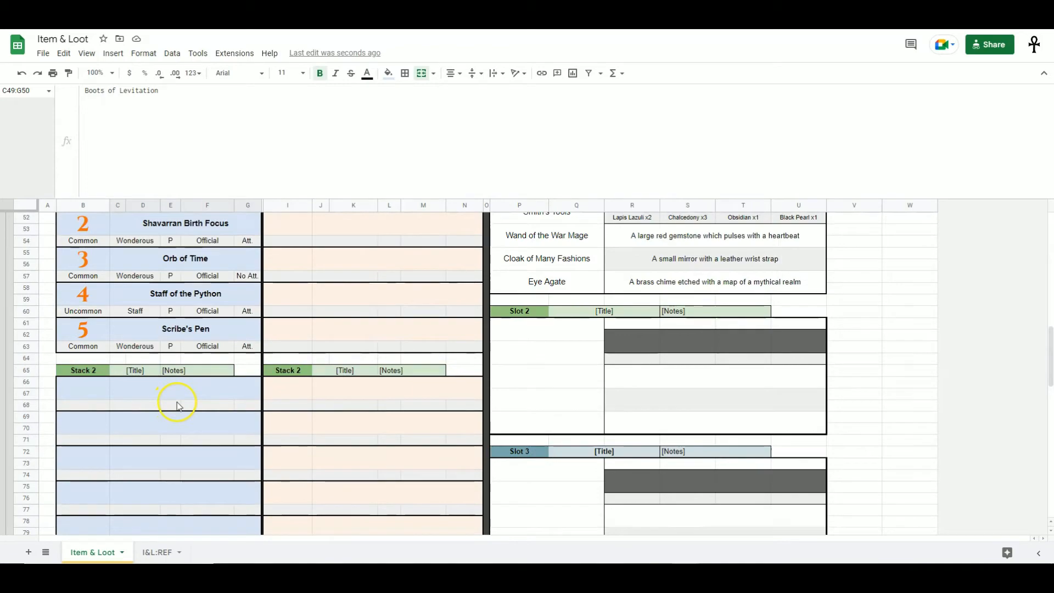
scroll(177, 405, "up", 5)
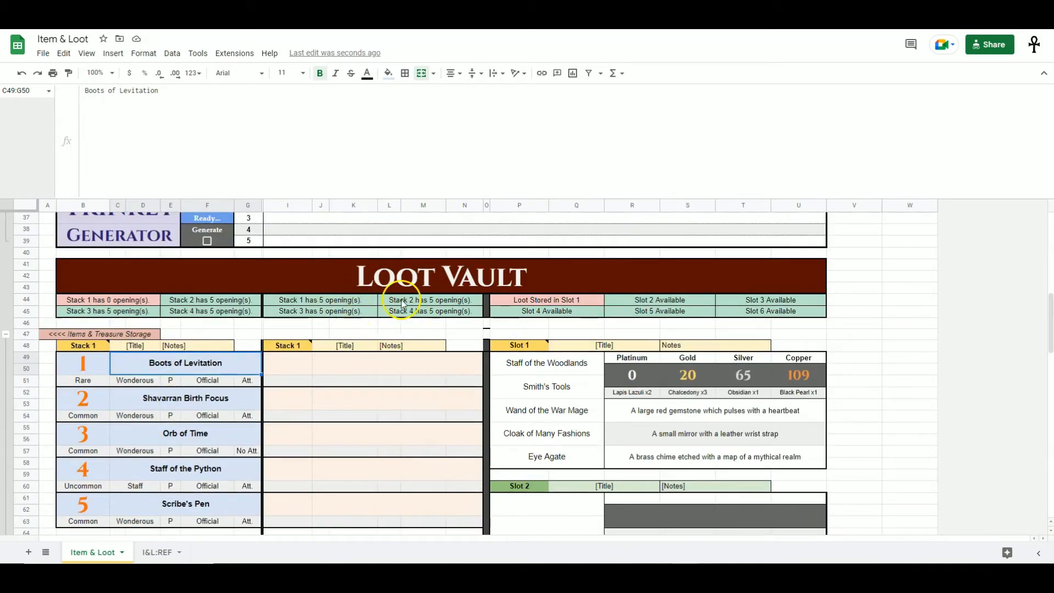
- Clear the stored magic items from Stack 1 and inspect the formula of the Stack 1 openings counter
scroll(393, 330, "down", 1)
left_click_drag(354, 313, 358, 529)
scroll(366, 483, "down", 4)
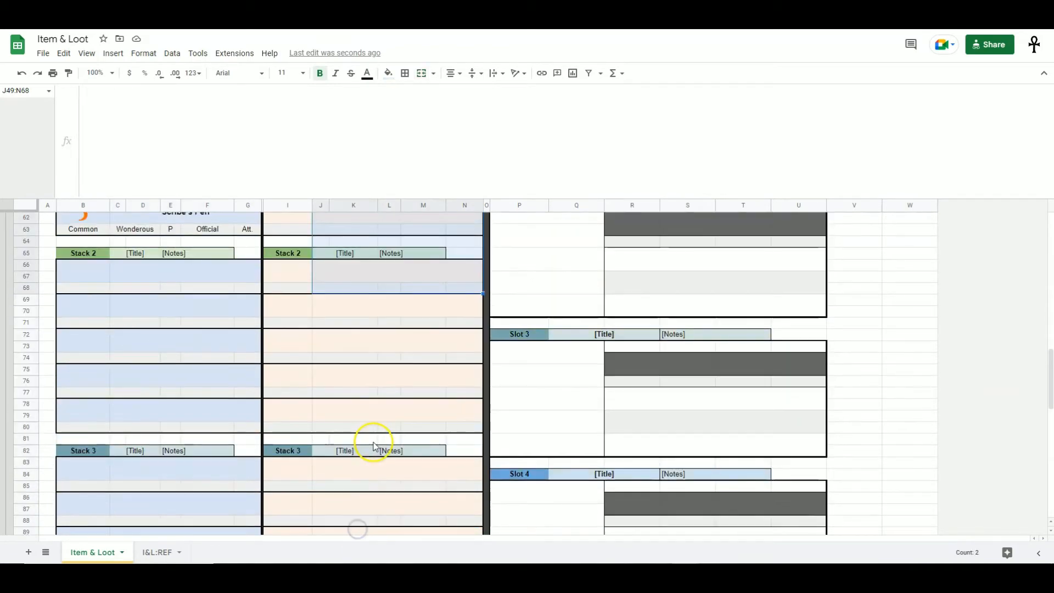
scroll(373, 444, "down", 1)
scroll(374, 443, "up", 12)
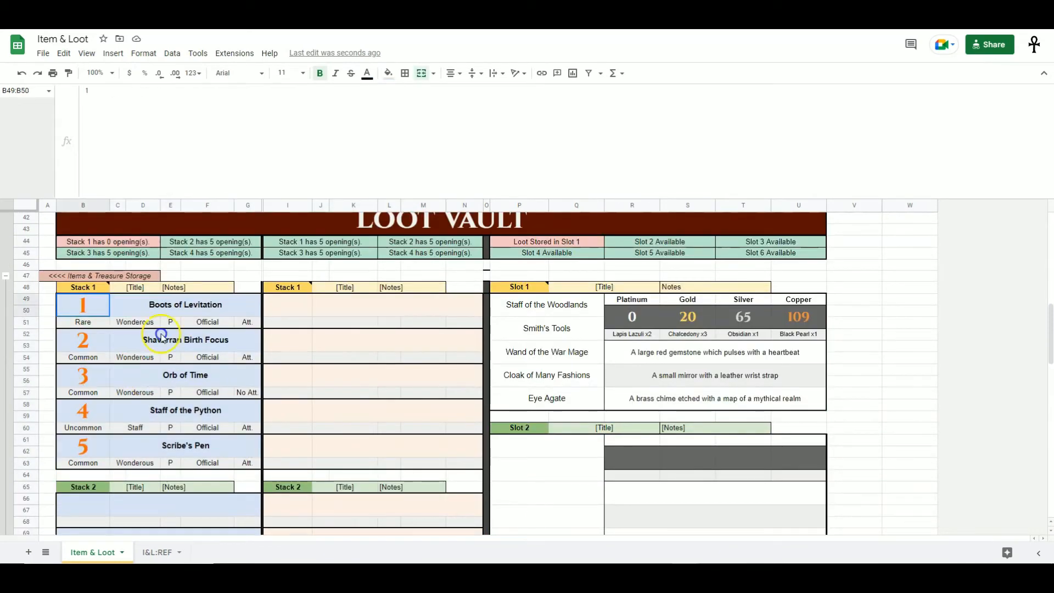
key("Delete")
left_click(104, 242)
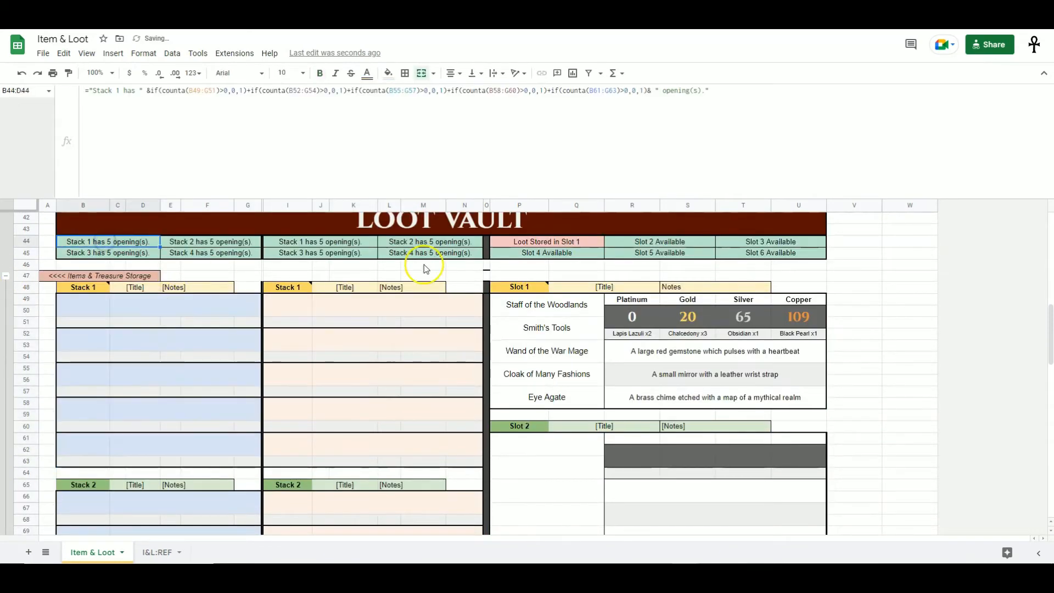
left_click(5, 276)
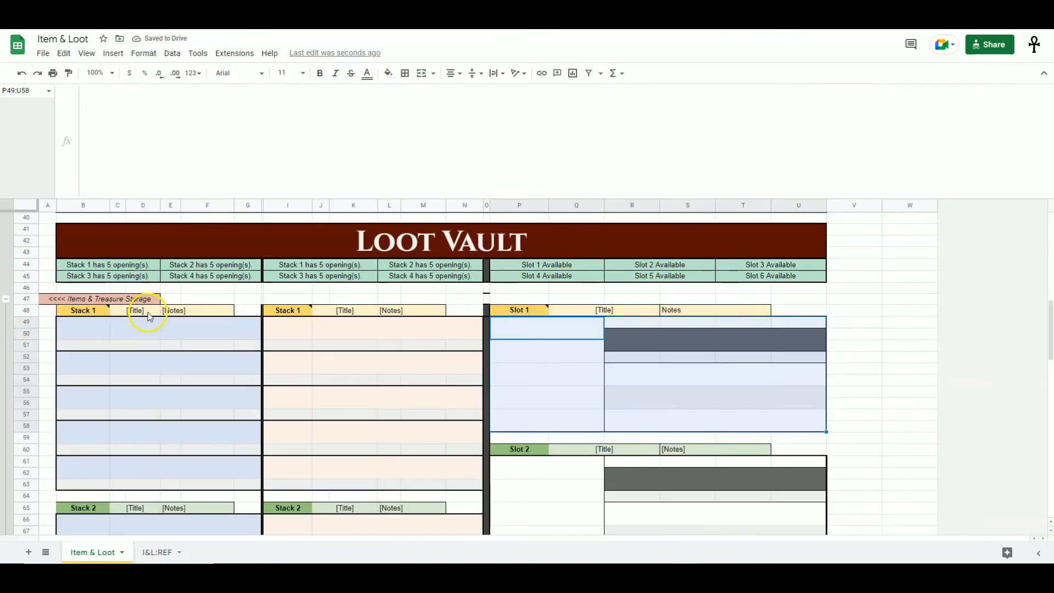
- Try entering asdfs as Stack 1's title and asdfasd as its notes, and undo both entries
left_click(147, 312)
type("asdfs")
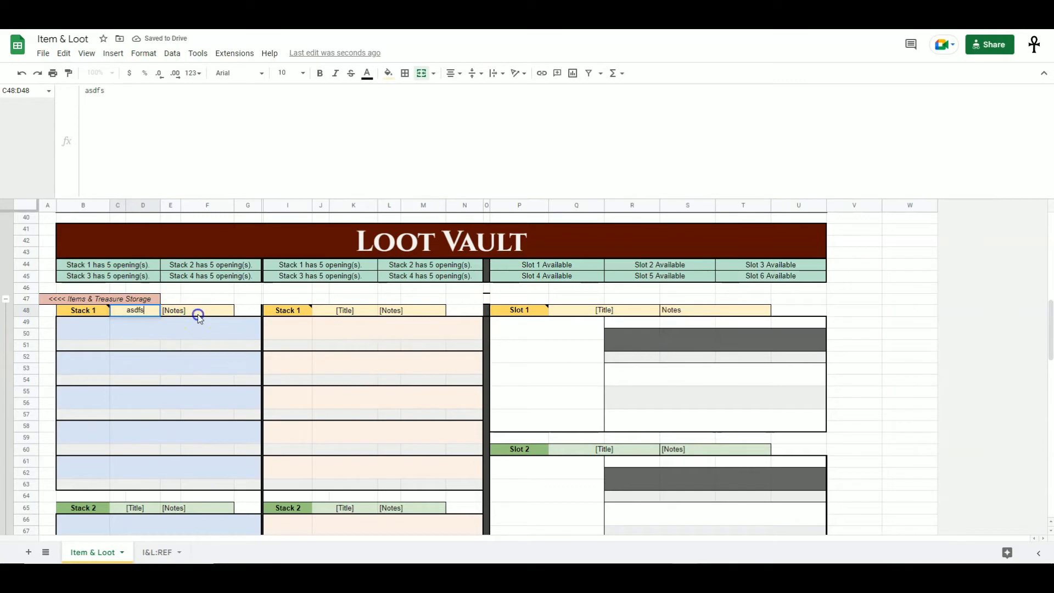
left_click(192, 310)
type("asdfasd")
left_click(189, 379)
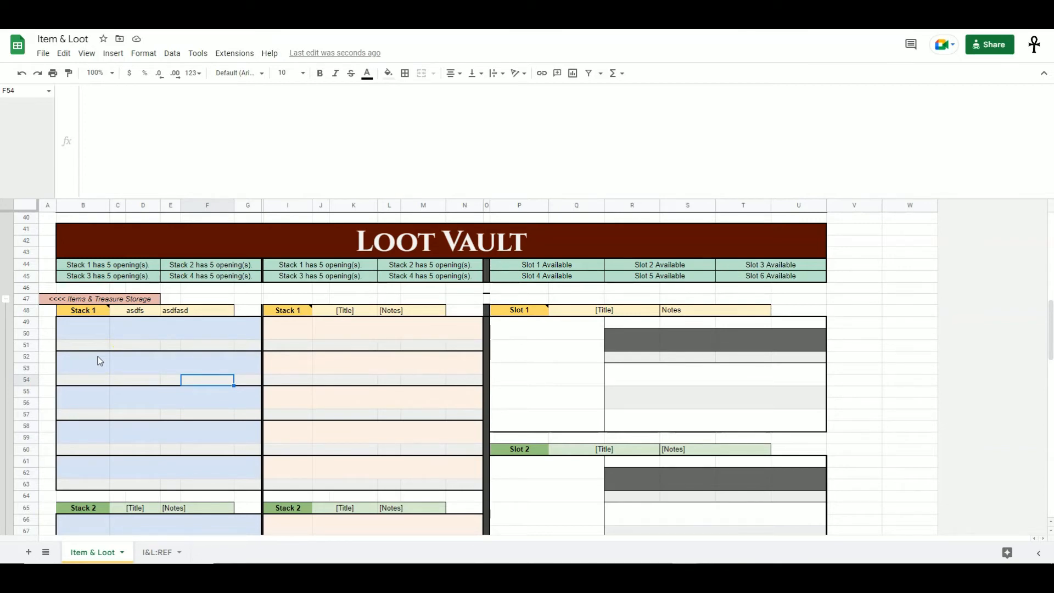
key("ctrl+z")
key("ctrl+z")
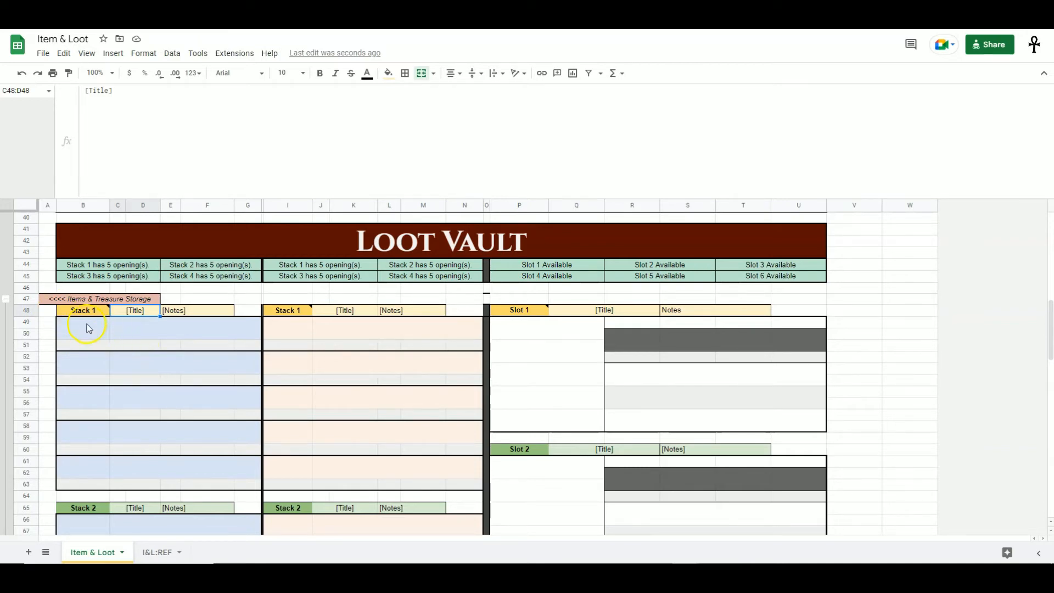
- Open the I&L::REF sheet, expand the Magic Items master list and compare it with the Max Draw Depth cell
left_click(220, 472)
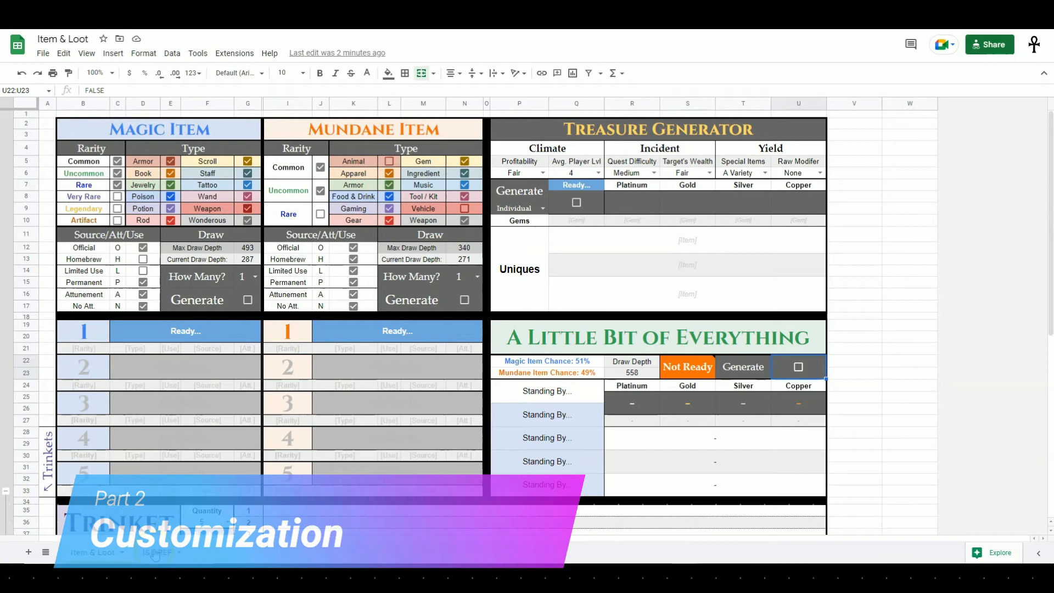
left_click(156, 553)
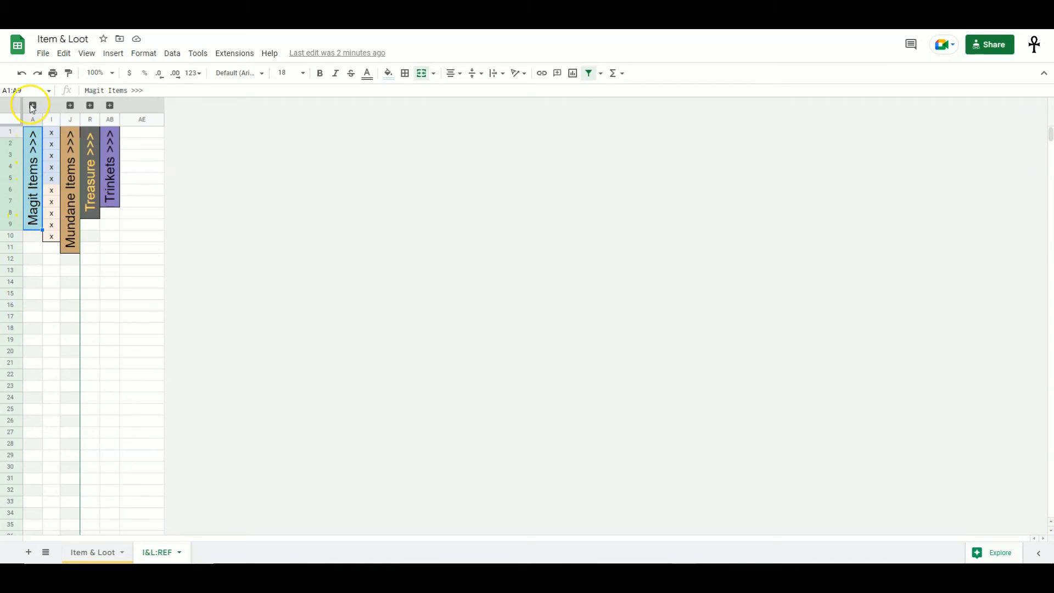
left_click(32, 105)
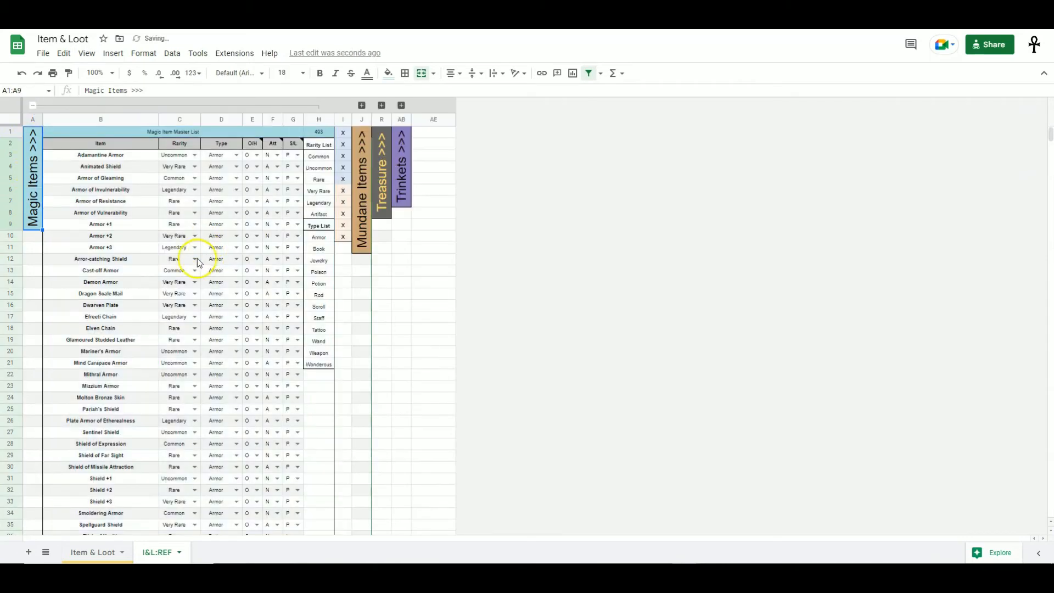
scroll(102, 162, "down", 4)
scroll(134, 236, "down", 20)
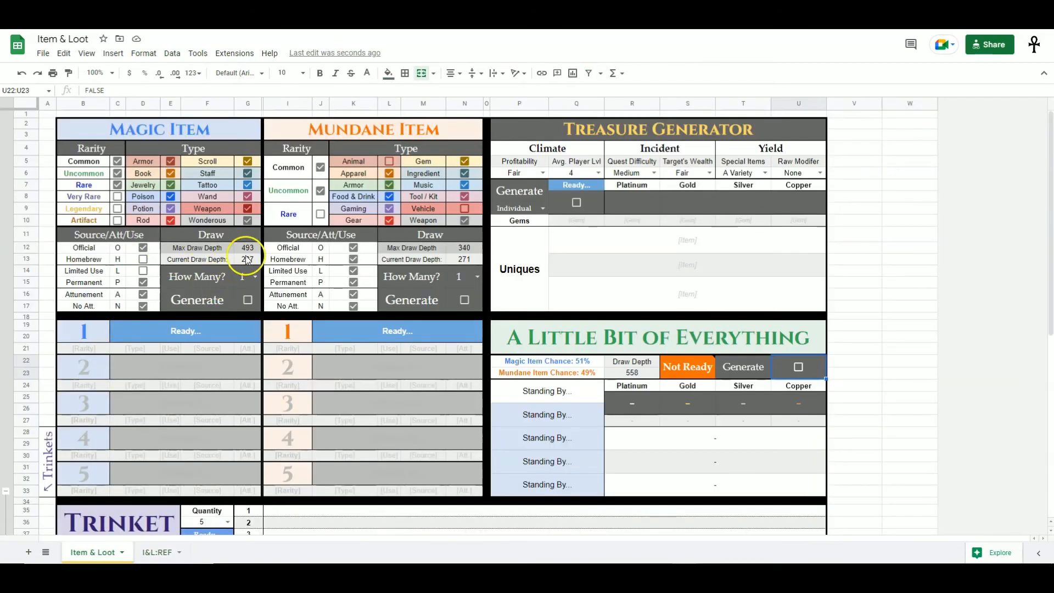
left_click(246, 250)
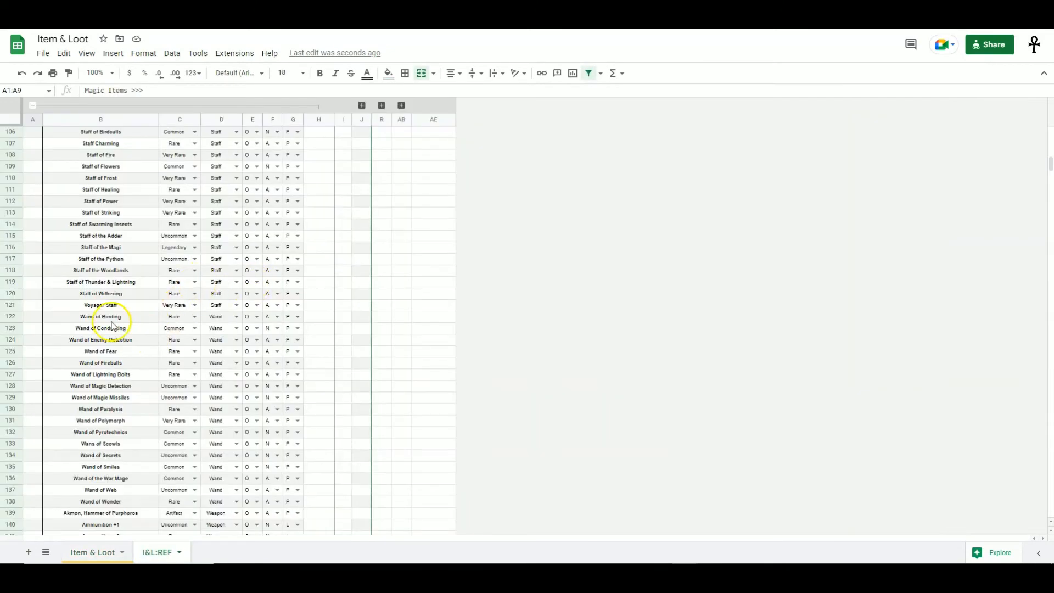
scroll(130, 319, "down", 2)
key("ctrl+Home")
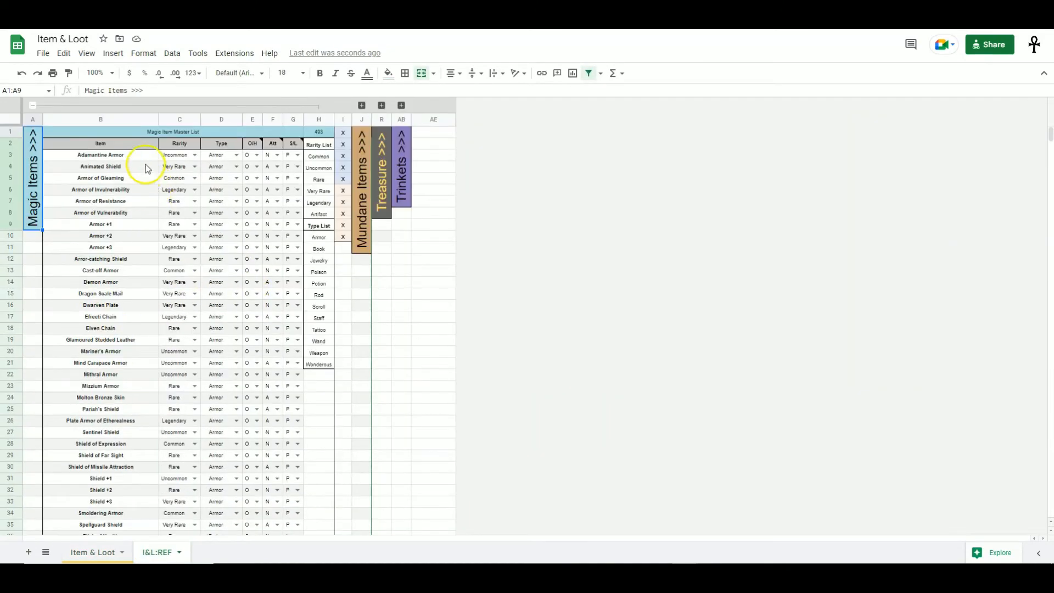
- Examine the Rarity, Type and S/L columns of the magic item master list and their dropdown options
left_click(141, 157)
left_click(181, 155)
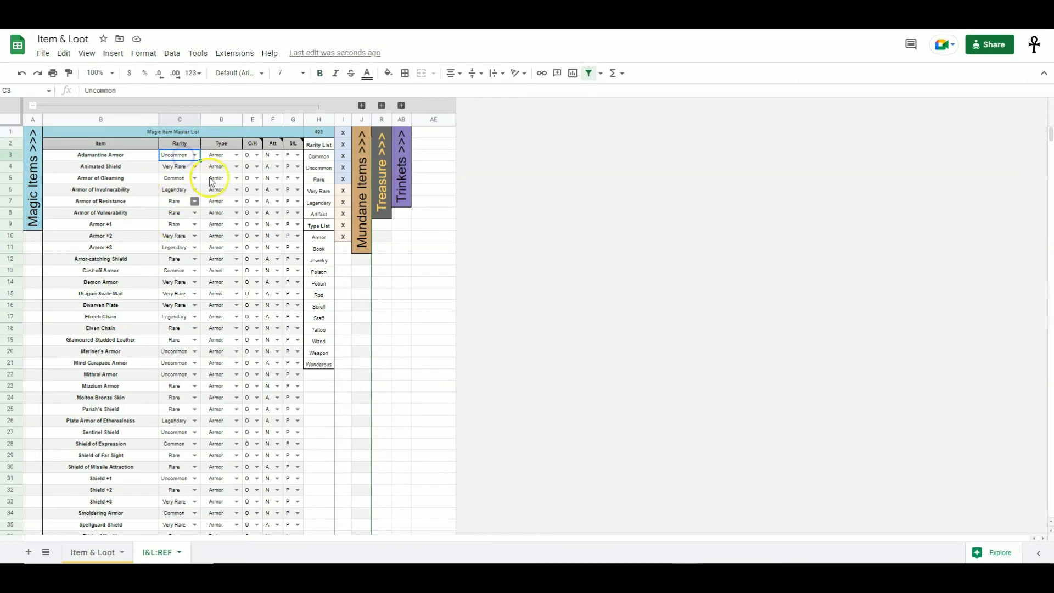
left_click(218, 156)
mouse_move(255, 148)
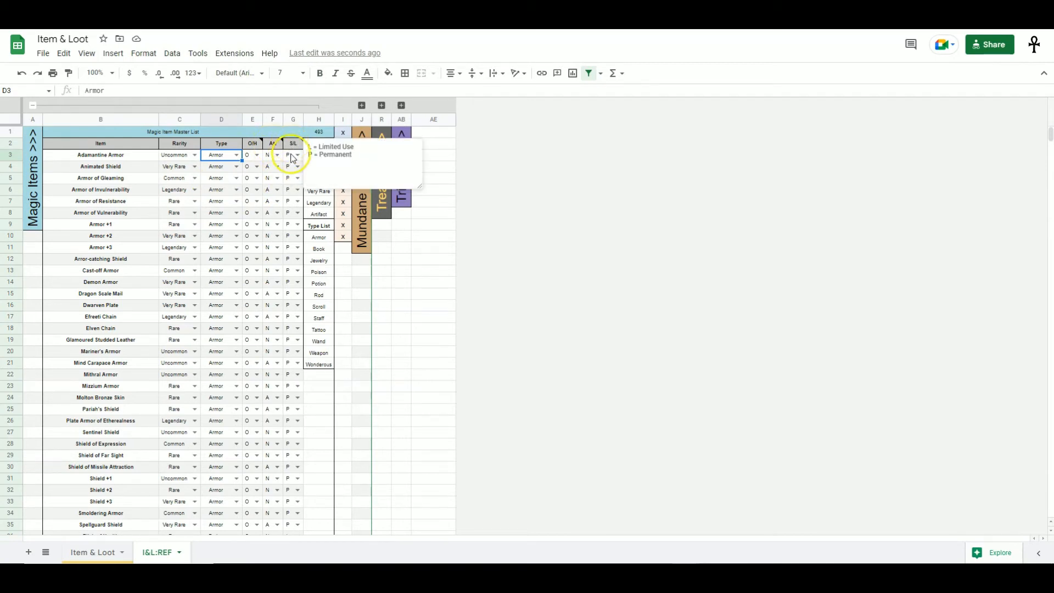
left_click(297, 191)
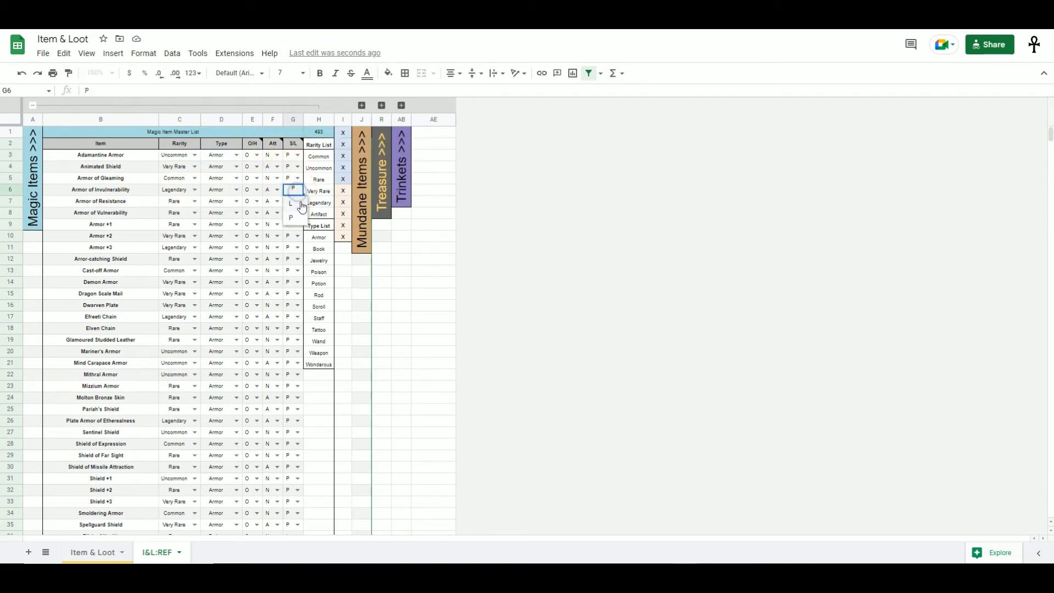
key("Escape")
scroll(132, 318, "down", 3)
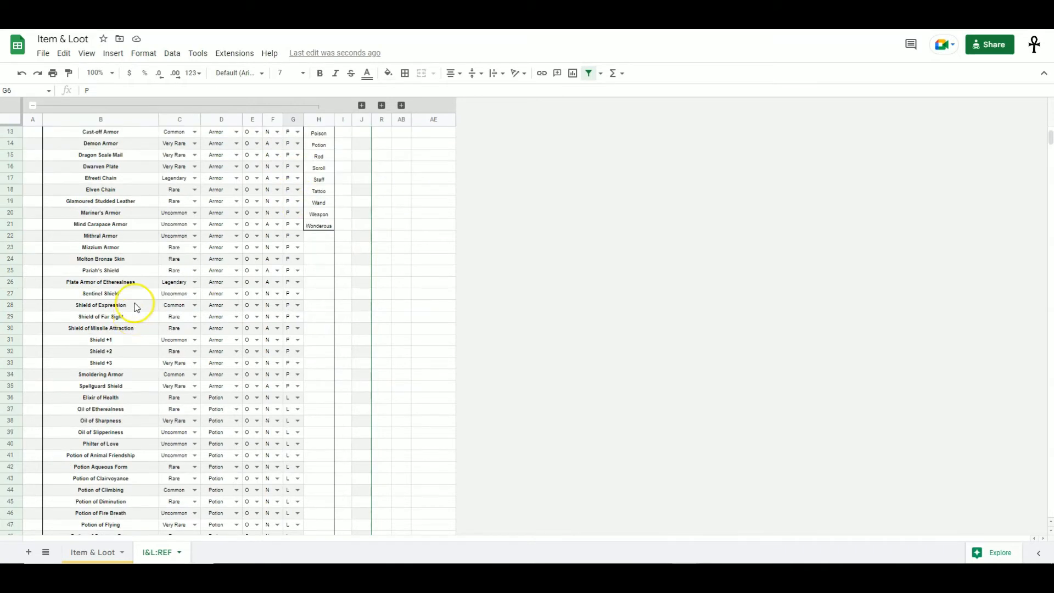
left_click(194, 295)
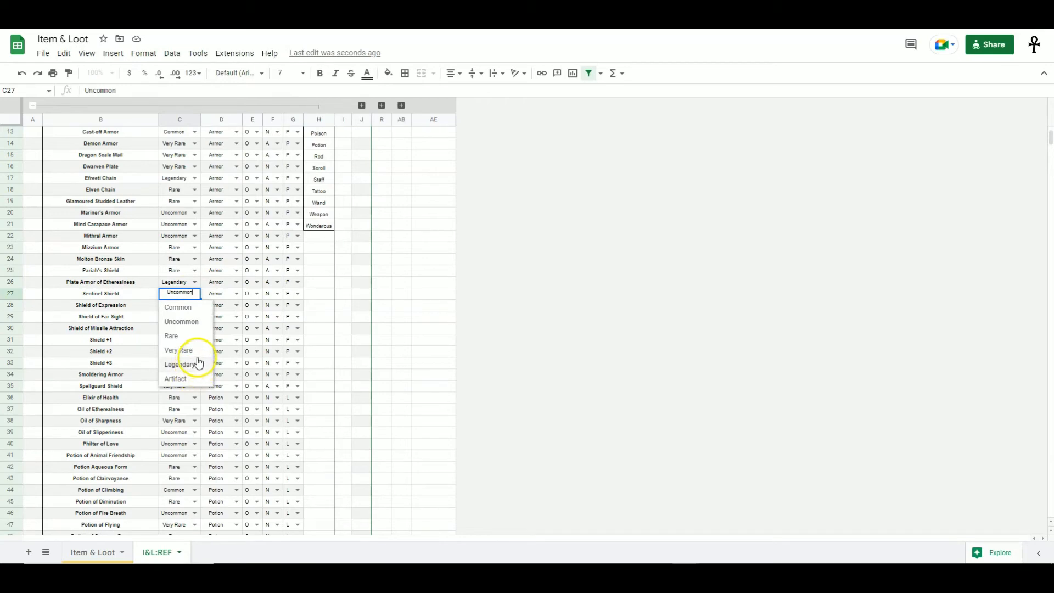
key("Escape")
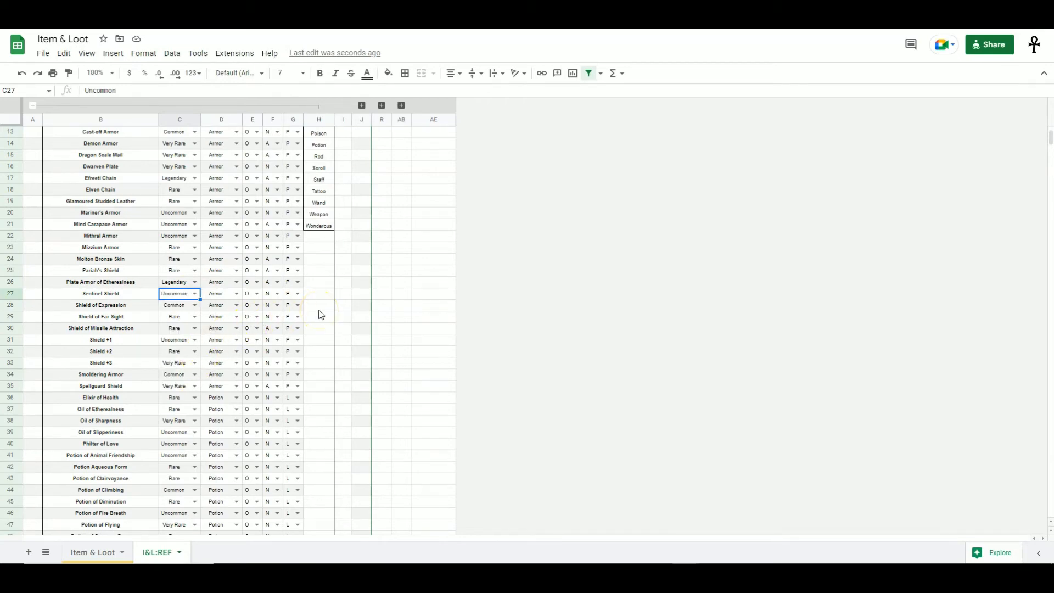
- Add a new magic item named asdf a at the end of the master list as Uncommon, Book, H and A
left_click_drag(1049, 135, 1031, 271)
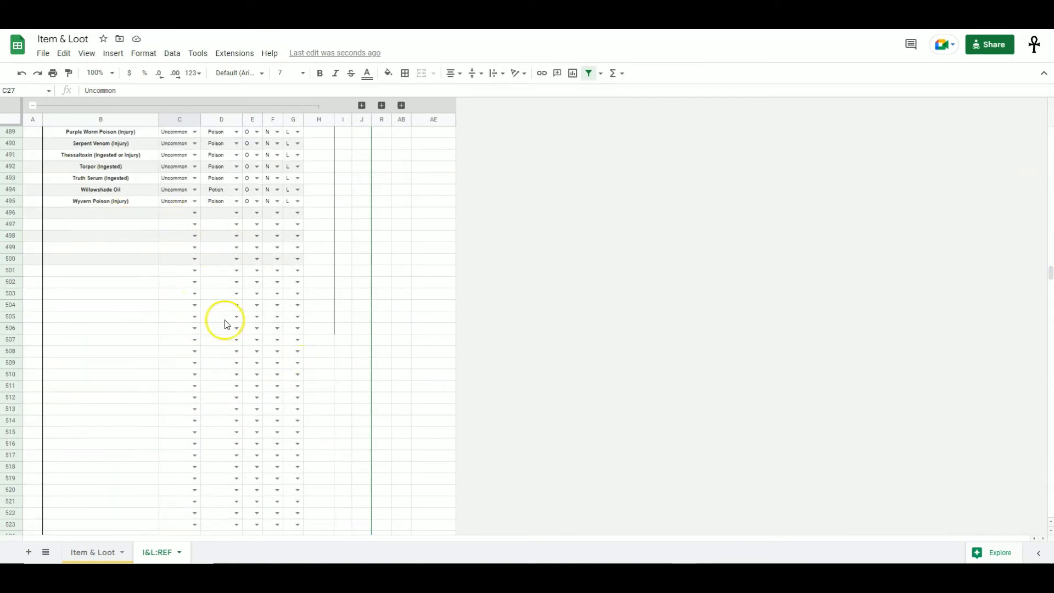
left_click(137, 215)
type("asdf a")
left_click(181, 223)
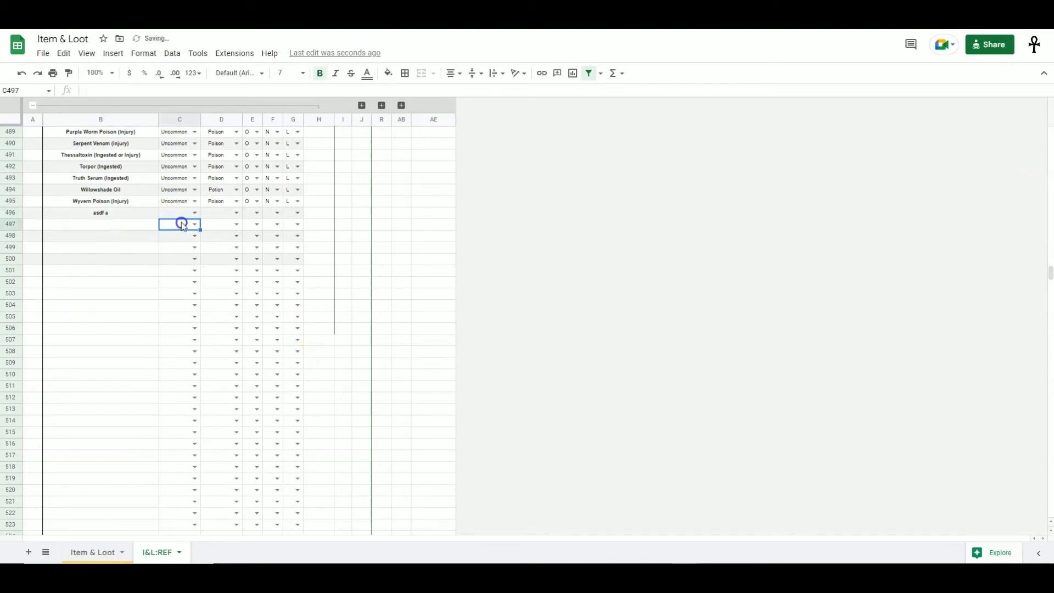
left_click(195, 214)
left_click(195, 239)
left_click(237, 214)
left_click(225, 236)
left_click(257, 215)
left_click(255, 229)
left_click(277, 214)
left_click(275, 230)
left_click(101, 216)
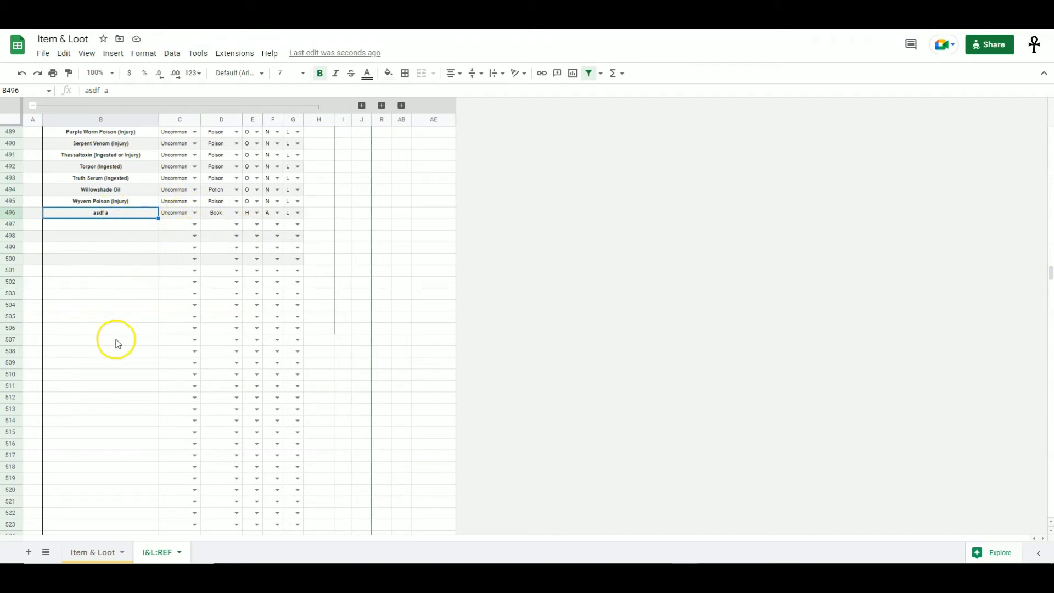
- Check the Magic Item Max Draw Depth on the Item & Loot sheet and return to the reference sheet
left_click(230, 212)
left_click(148, 215)
key("ctrl+shift+Page_Up")
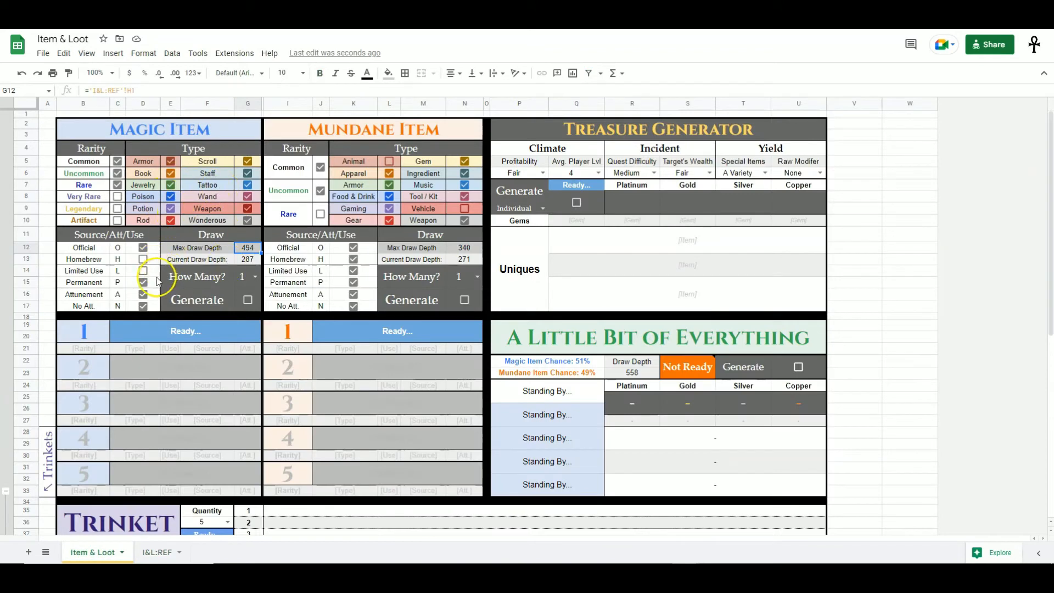
key("ctrl+shift+Page_Down")
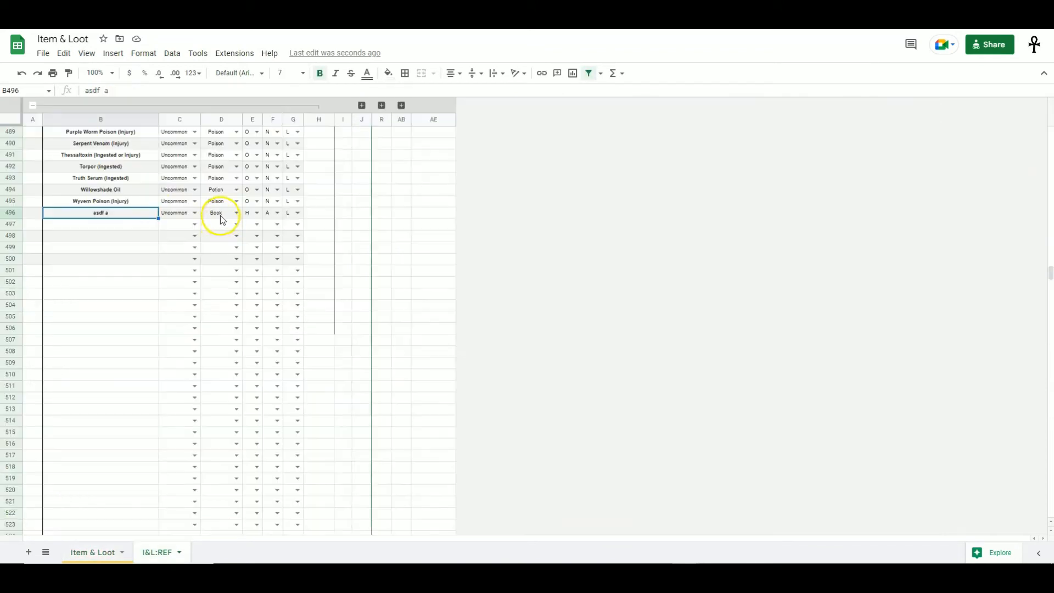
- Review the new item's row entries and return to the Item & Loot sheet
left_click(184, 218)
left_click(220, 214)
left_click(250, 215)
double_click(270, 214)
left_click(236, 223)
left_click(297, 223)
left_click(323, 206)
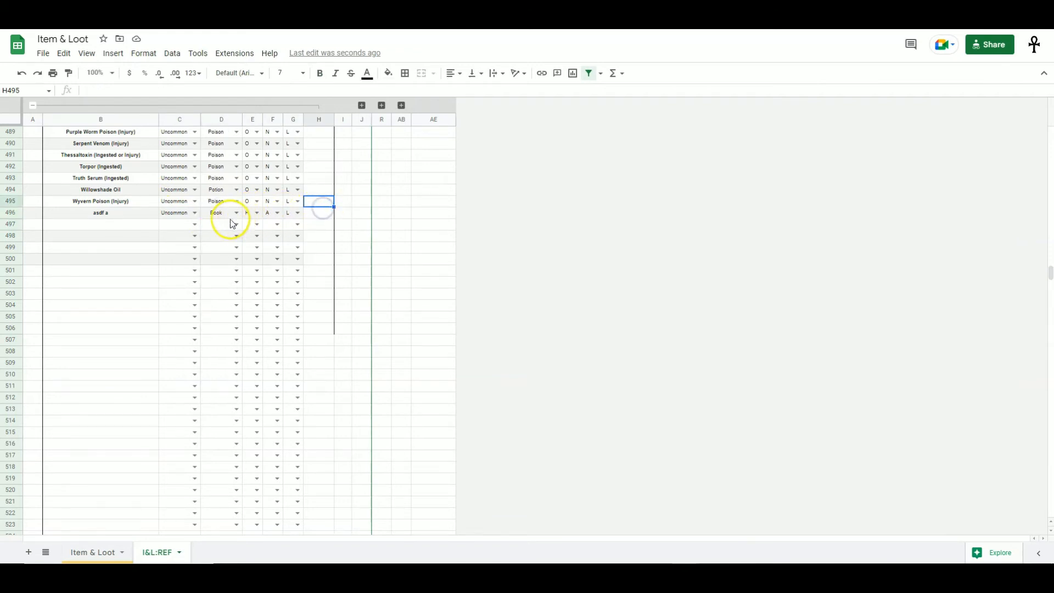
key("ctrl+shift+Page_Up")
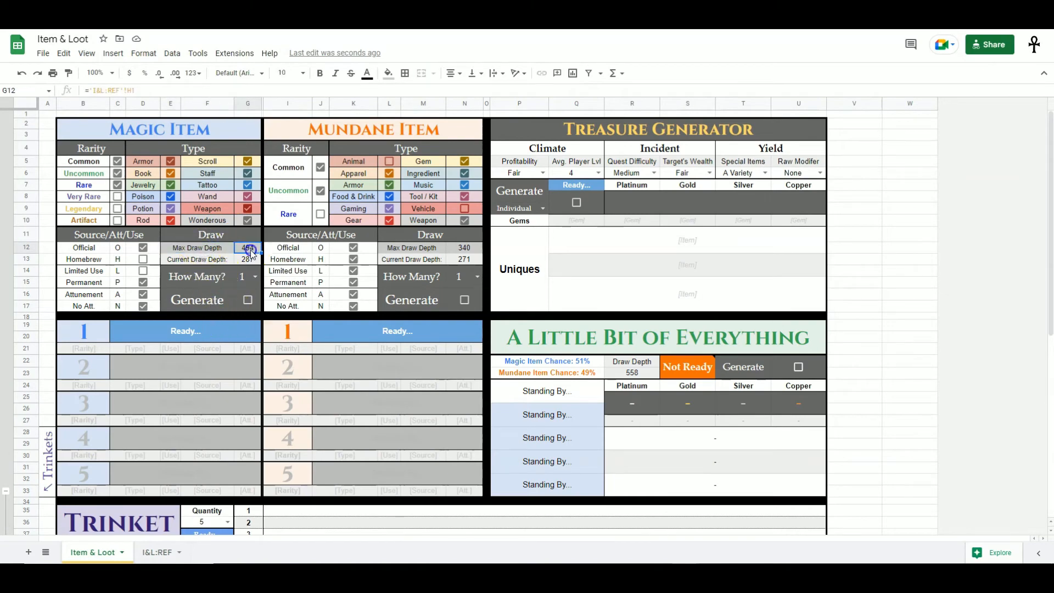
- Clear the asdf a item's row at the end of the magic item master list
key("ctrl+shift+Page_Down")
left_click_drag(122, 213, 297, 217)
key("Delete")
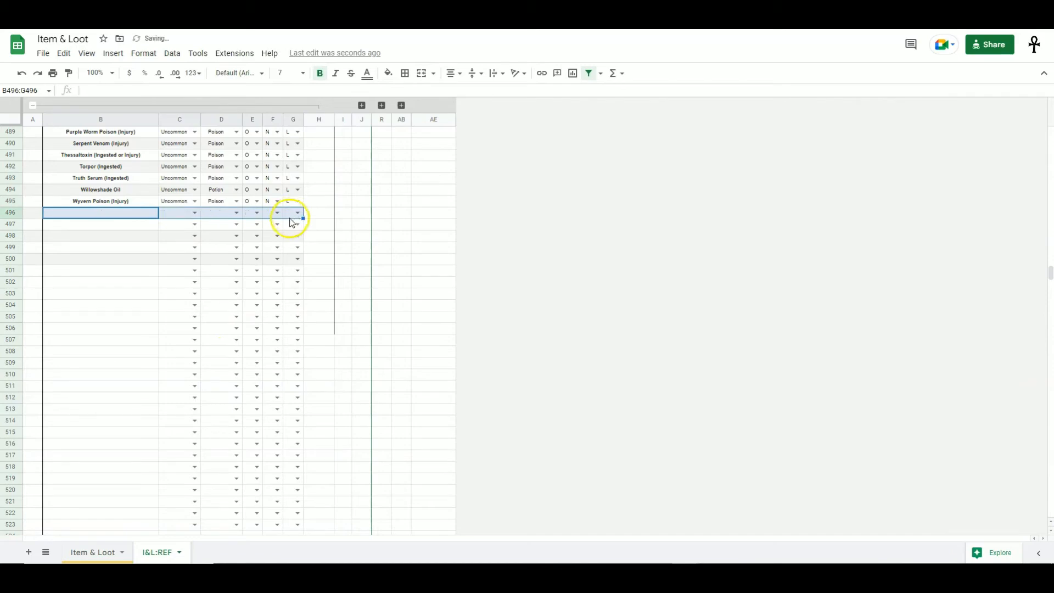
- Compare the Magic Item Max Draw Depth with the end of the master list on the reference sheet
key("ctrl+shift+Page_Up")
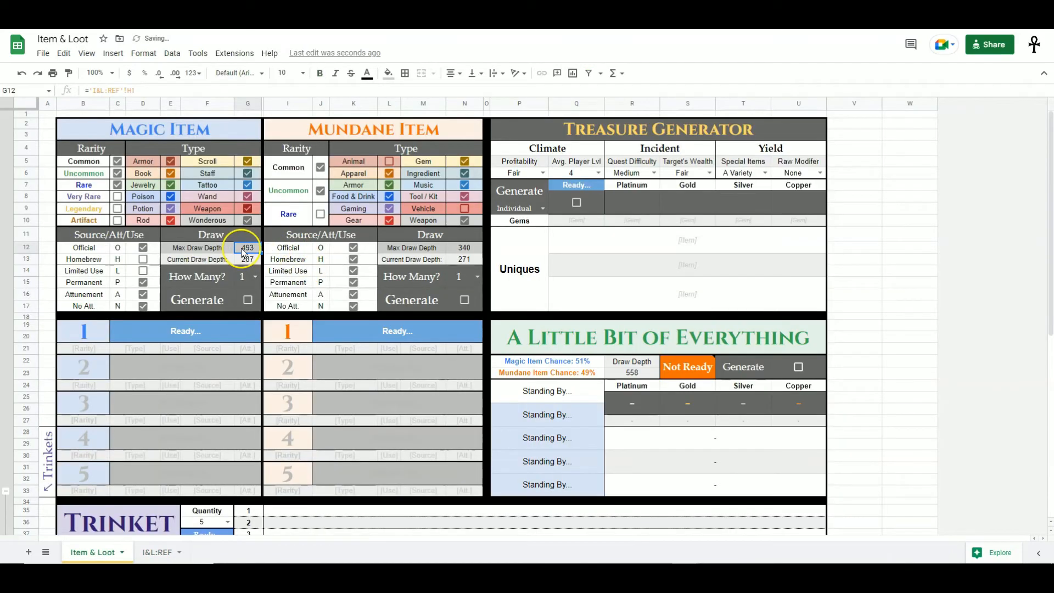
key("ctrl+shift+Page_Down")
scroll(244, 329, "up", 5)
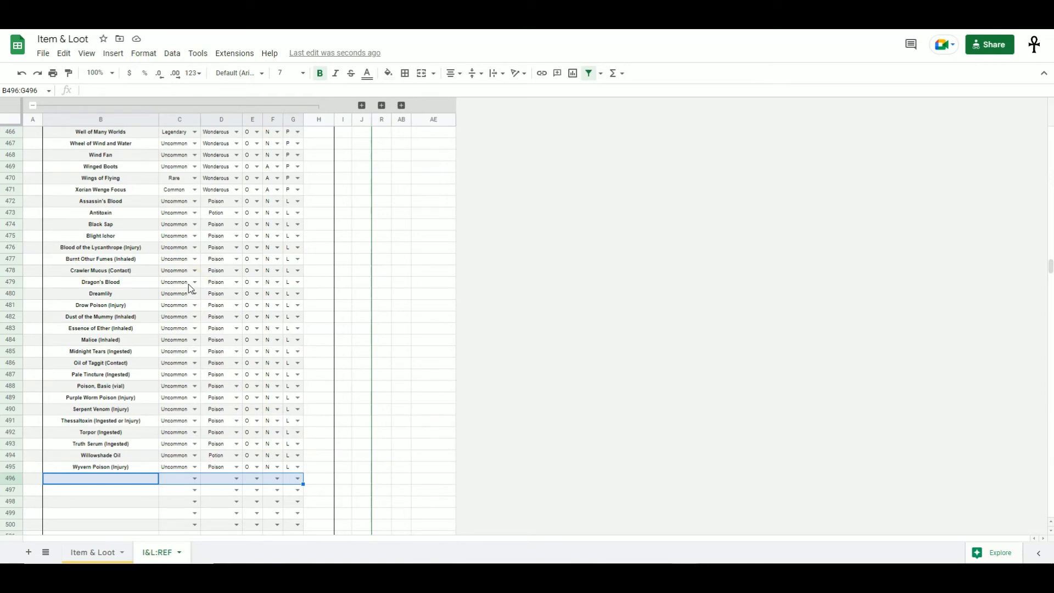
scroll(171, 387, "up", 10)
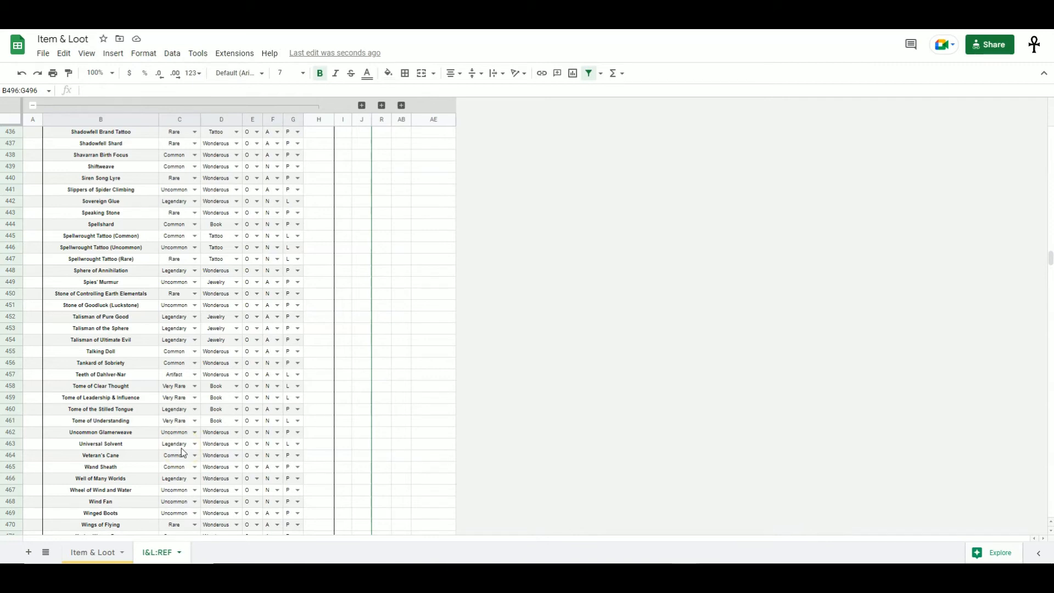
key("ctrl+shift+Page_Up")
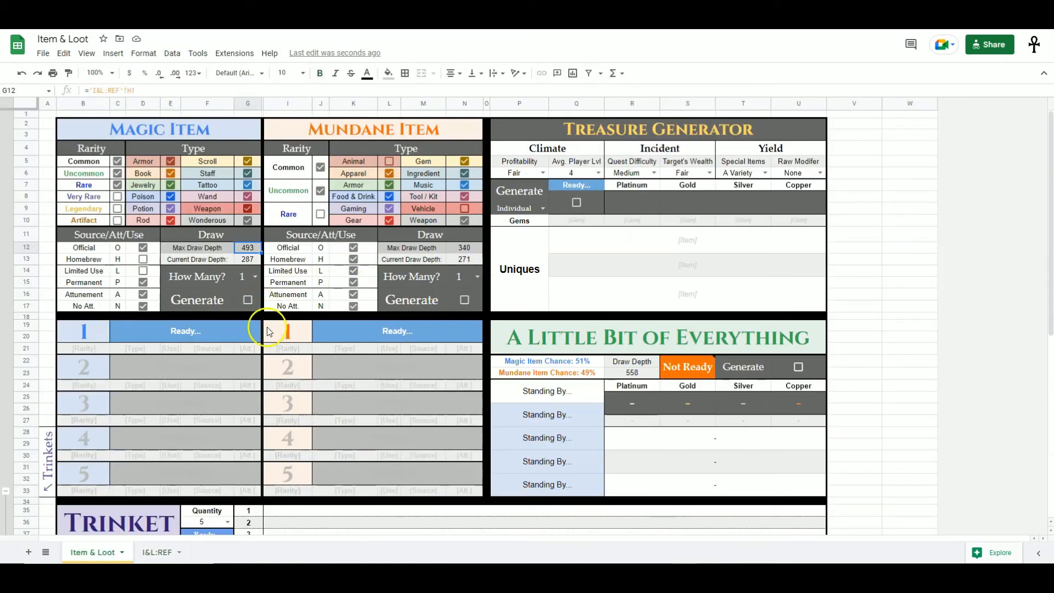
key("ctrl+shift+Page_Down")
- Clear the Talisman of the Sphere row in the master list and paste its entries back
left_click_drag(94, 329, 292, 331)
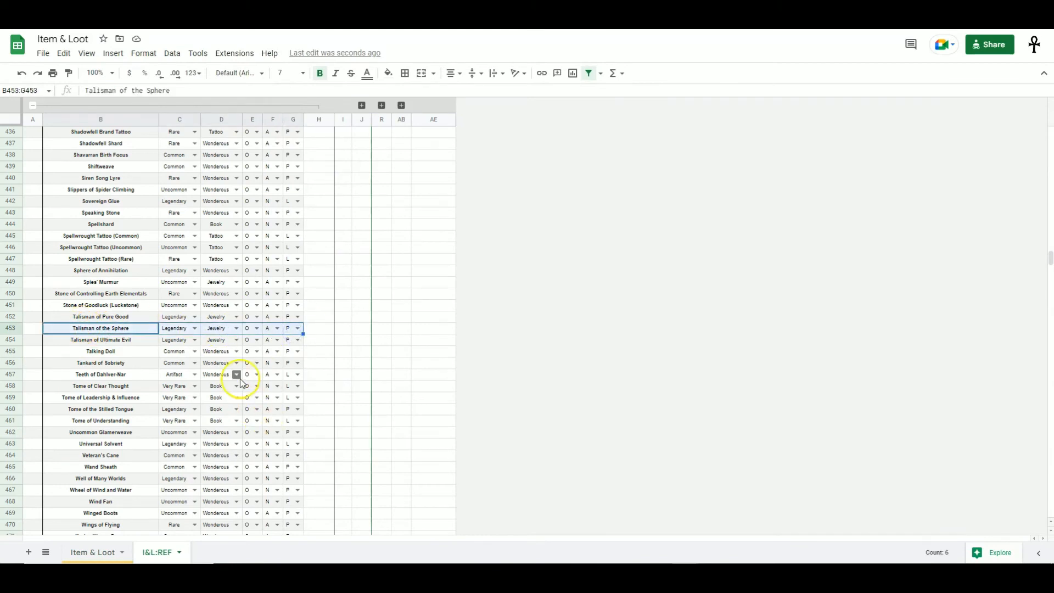
scroll(211, 398, "down", 2)
scroll(164, 379, "up", 2)
left_click(210, 401)
left_click_drag(144, 331, 293, 329)
left_click(156, 372)
left_click_drag(154, 329, 287, 327)
key("ctrl+c")
key("Delete")
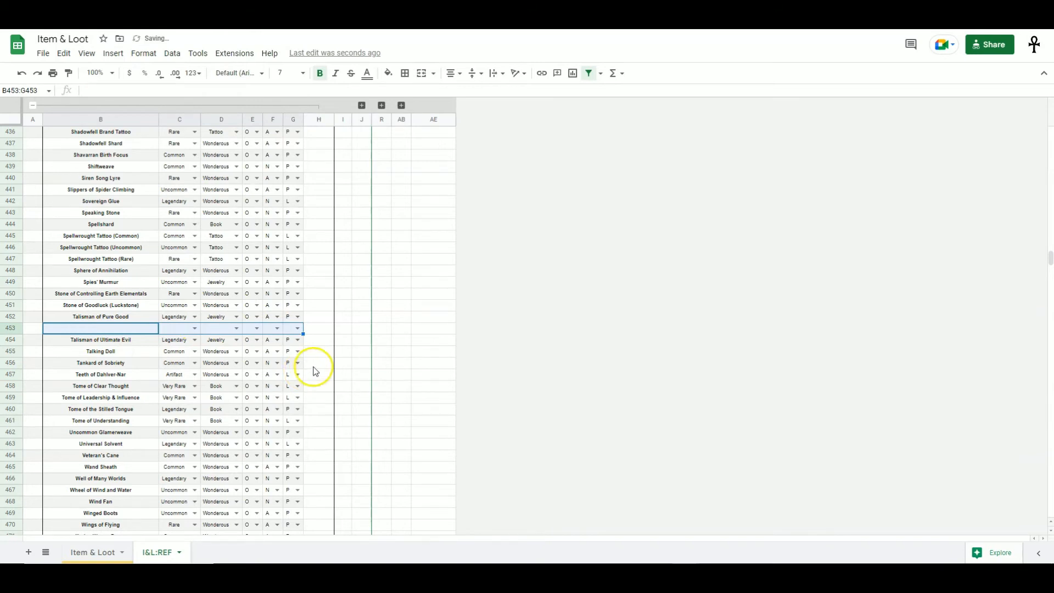
left_click(316, 364)
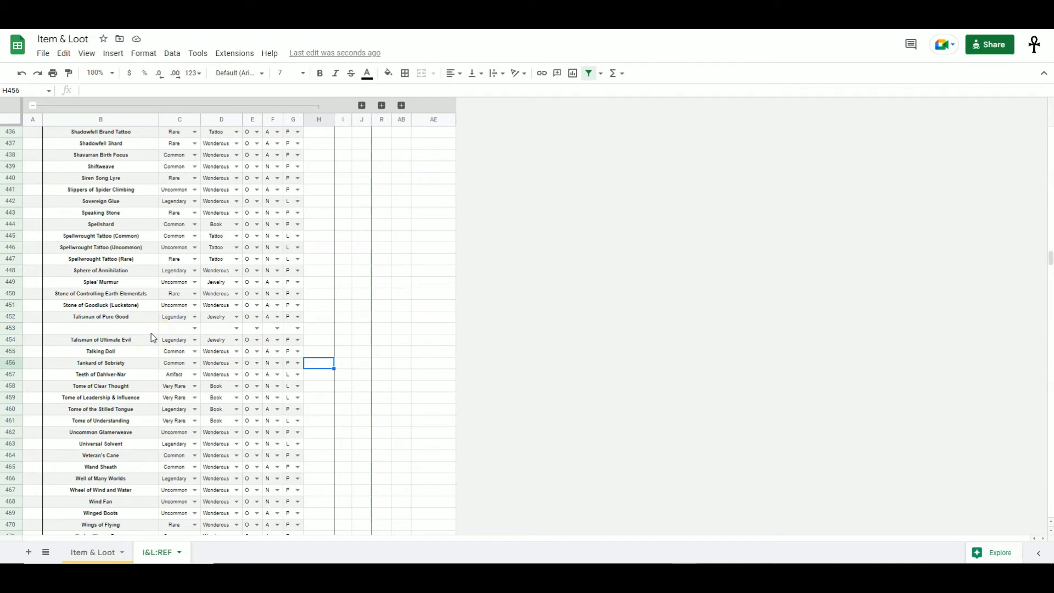
left_click_drag(291, 328, 114, 326)
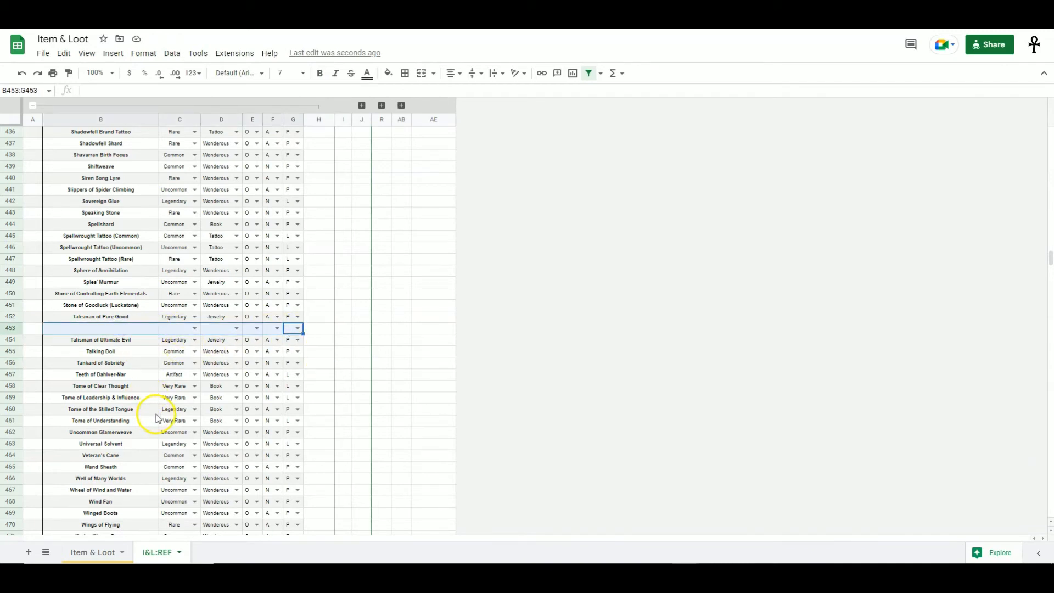
scroll(157, 460, "down", 12)
scroll(156, 459, "up", 3)
left_click_drag(137, 343, 113, 466)
left_click(101, 350)
scroll(147, 437, "up", 6)
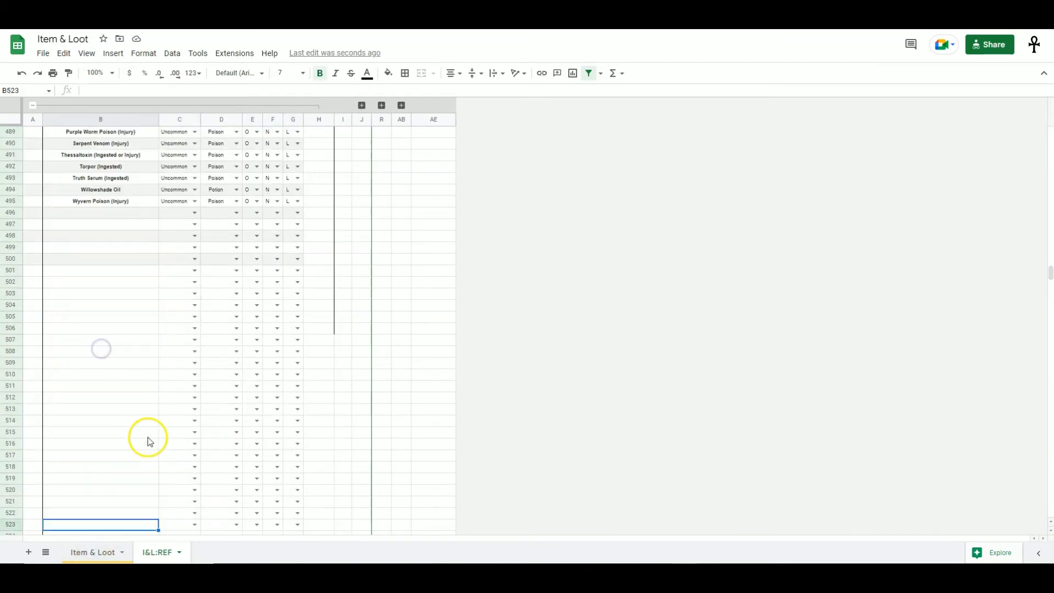
scroll(151, 433, "up", 10)
left_click_drag(157, 317, 297, 316)
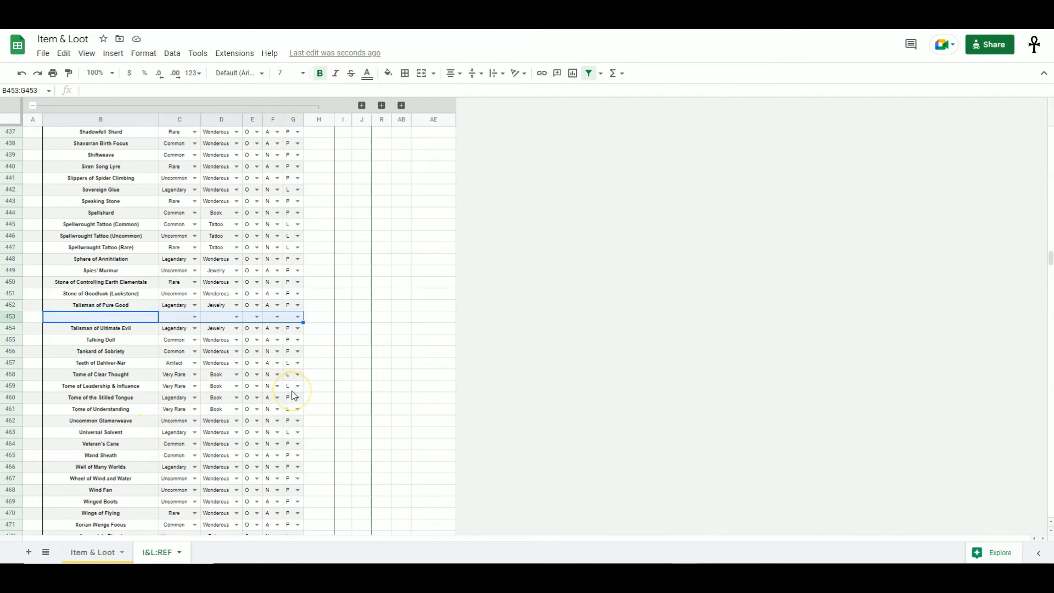
key("ctrl+v")
- Delete the Talisman of the Sphere row's cells from the master list, shifting the cells below up
left_click(192, 387)
left_click_drag(135, 317, 296, 318)
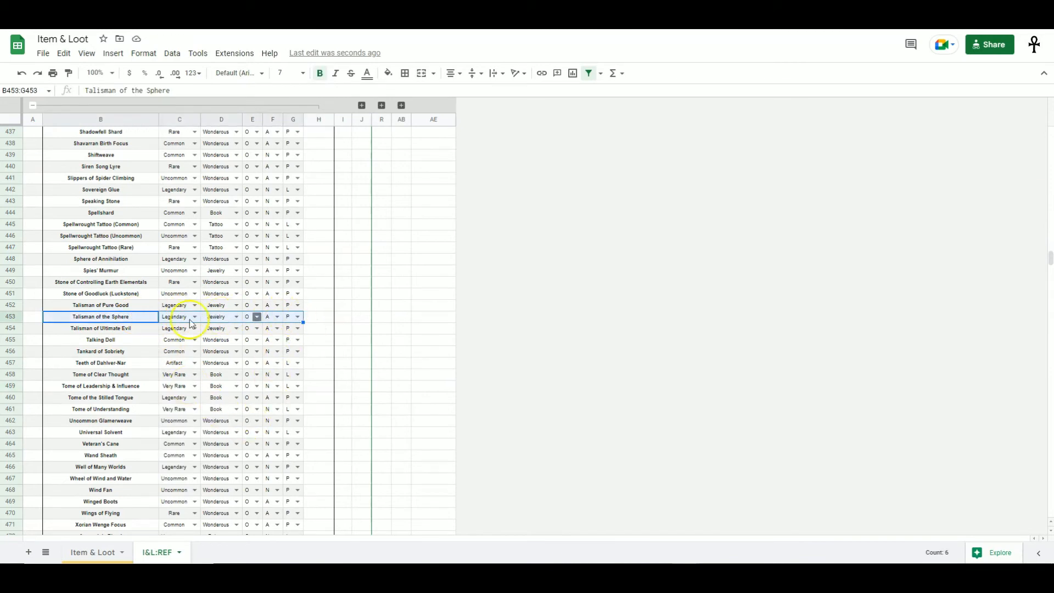
right_click(143, 321)
mouse_move(286, 444)
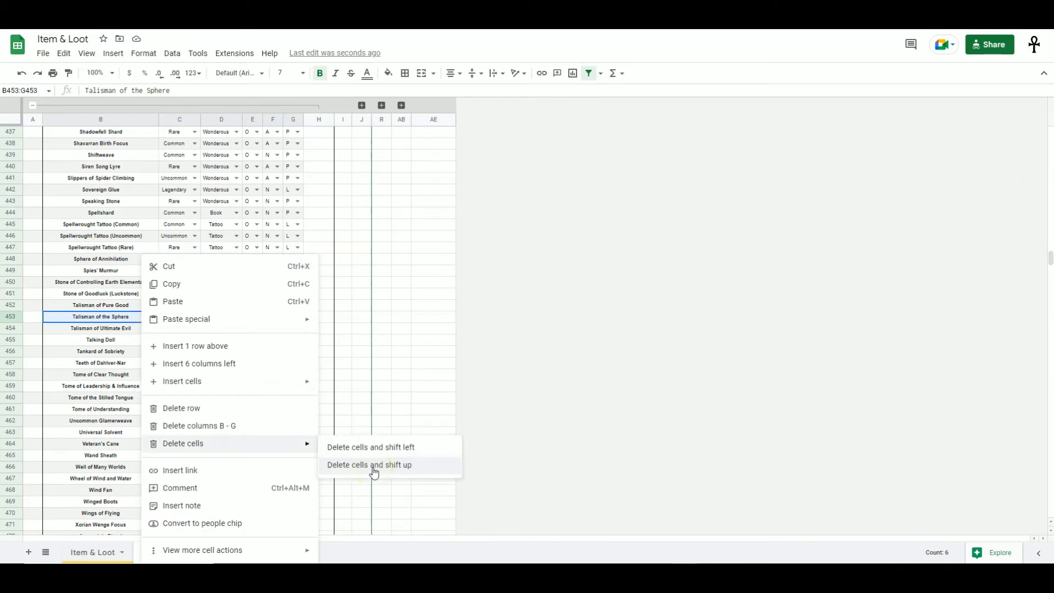
left_click(373, 465)
- Inspect the attunement dropdown and the Rarity List and Type List reference columns beside the master list
left_click_drag(141, 318, 294, 328)
left_click(273, 410)
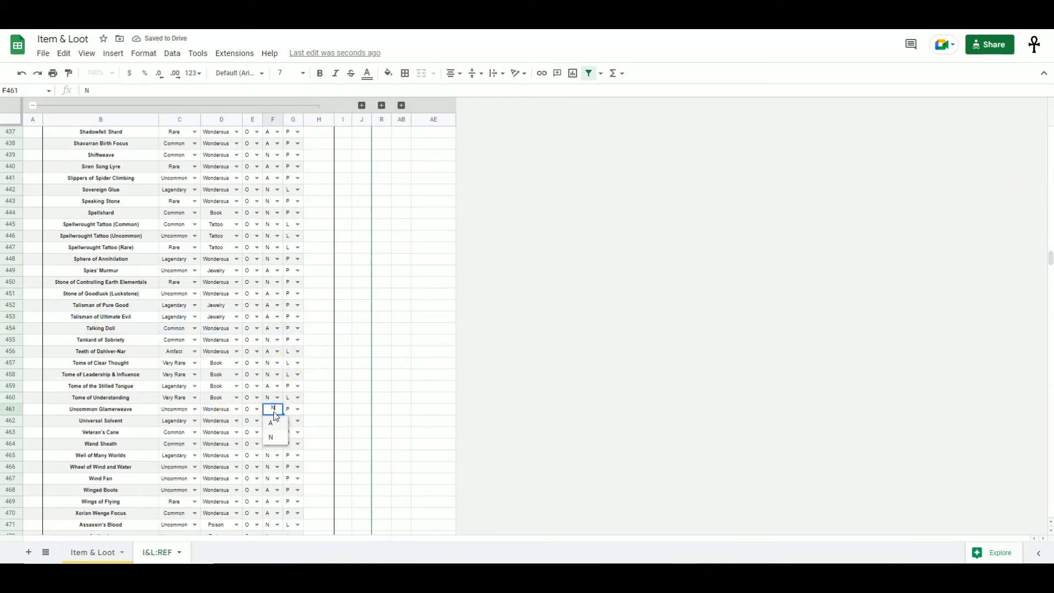
left_click(328, 390)
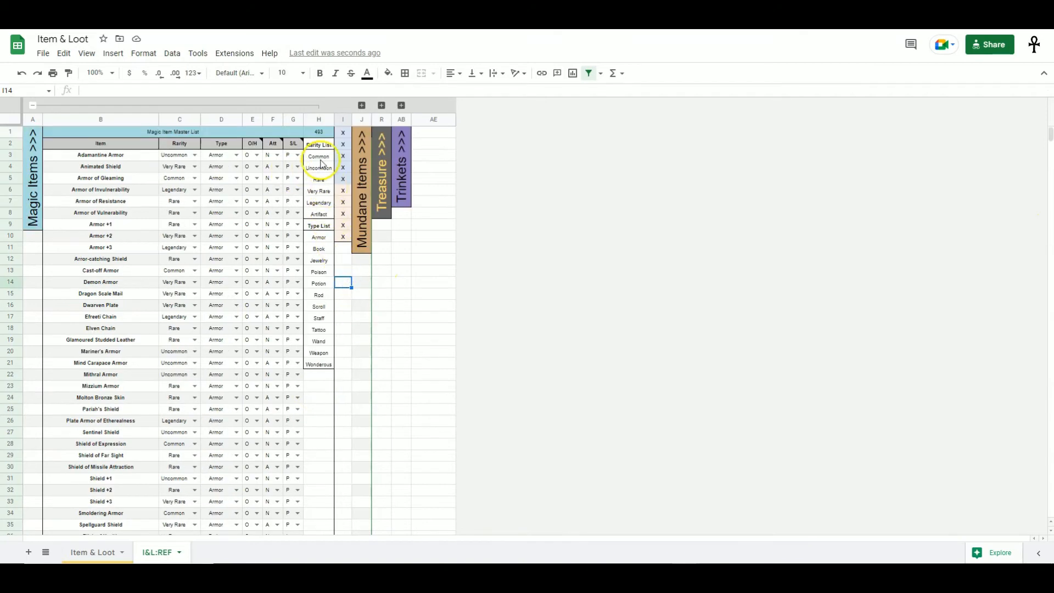
left_click_drag(318, 145, 313, 364)
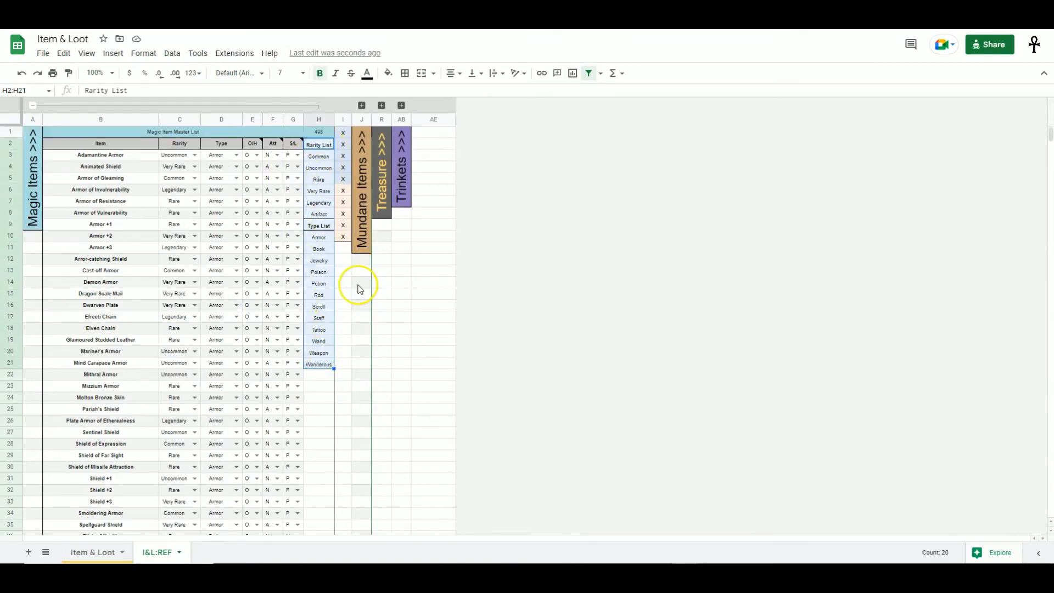
left_click(341, 287)
left_click_drag(319, 156, 323, 371)
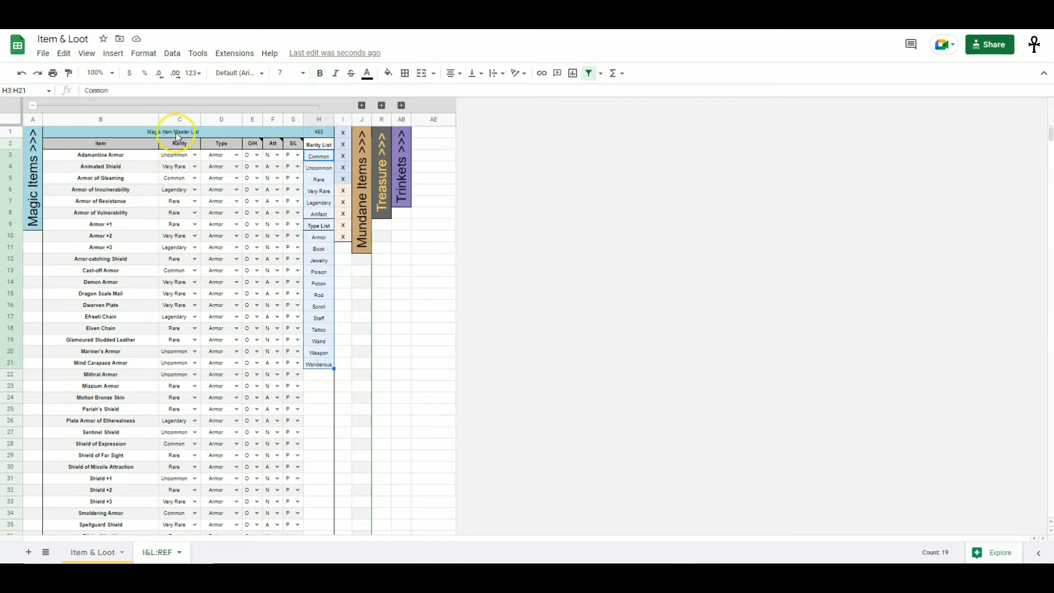
left_click(212, 132)
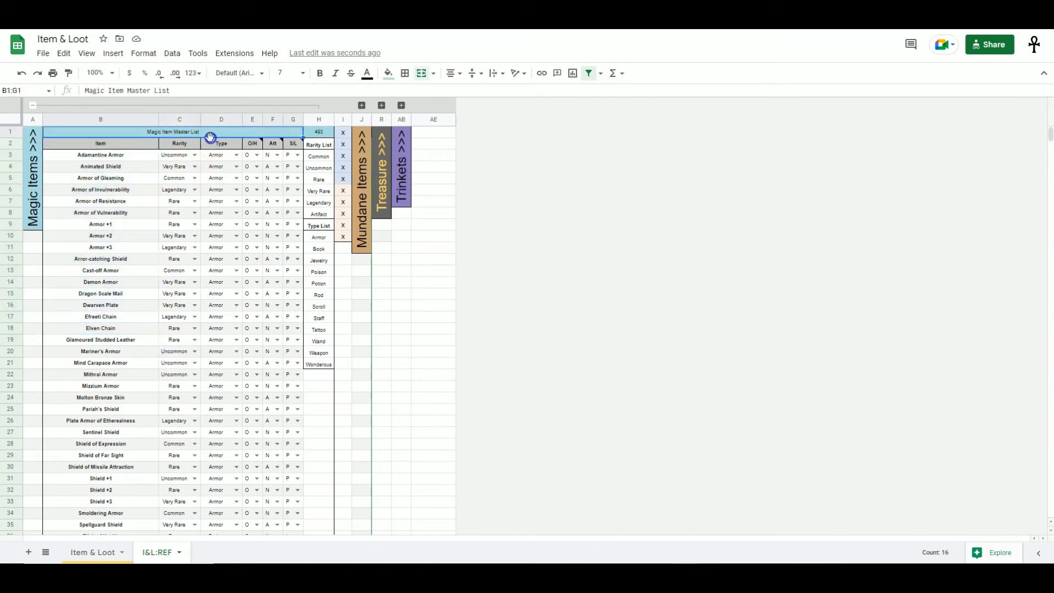
- Collapse the Magic Items column group, expand Mundane Items, and inspect its Rarity and Type entries
left_click(33, 105)
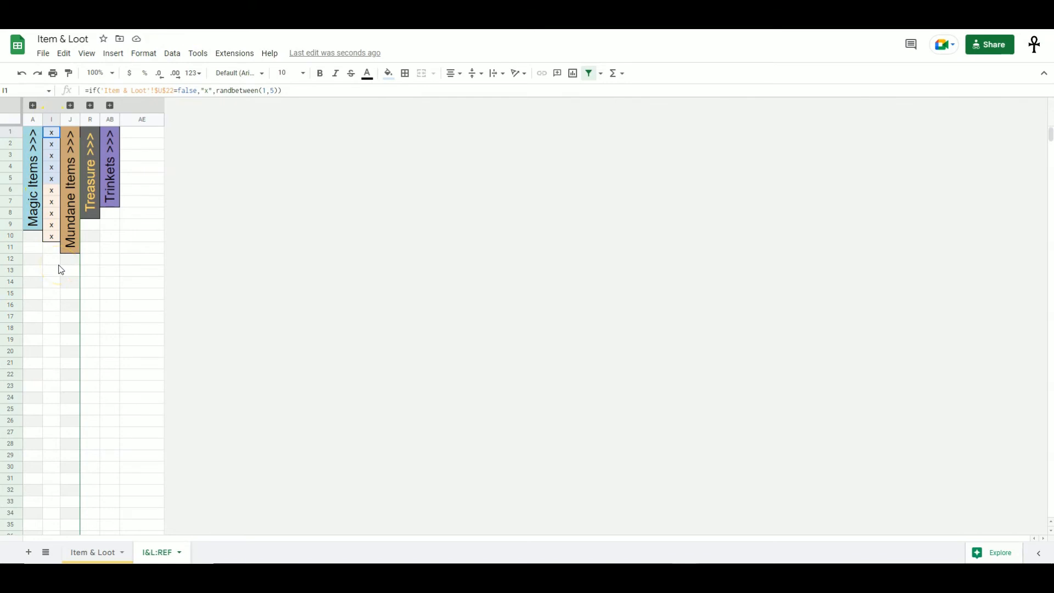
left_click(67, 203)
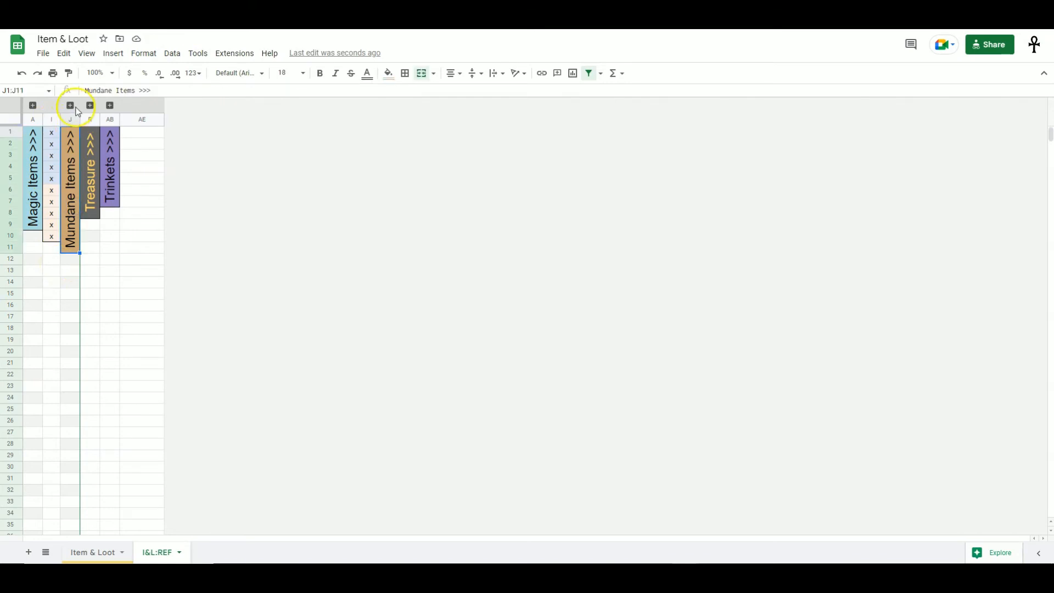
left_click(71, 106)
left_click(212, 212)
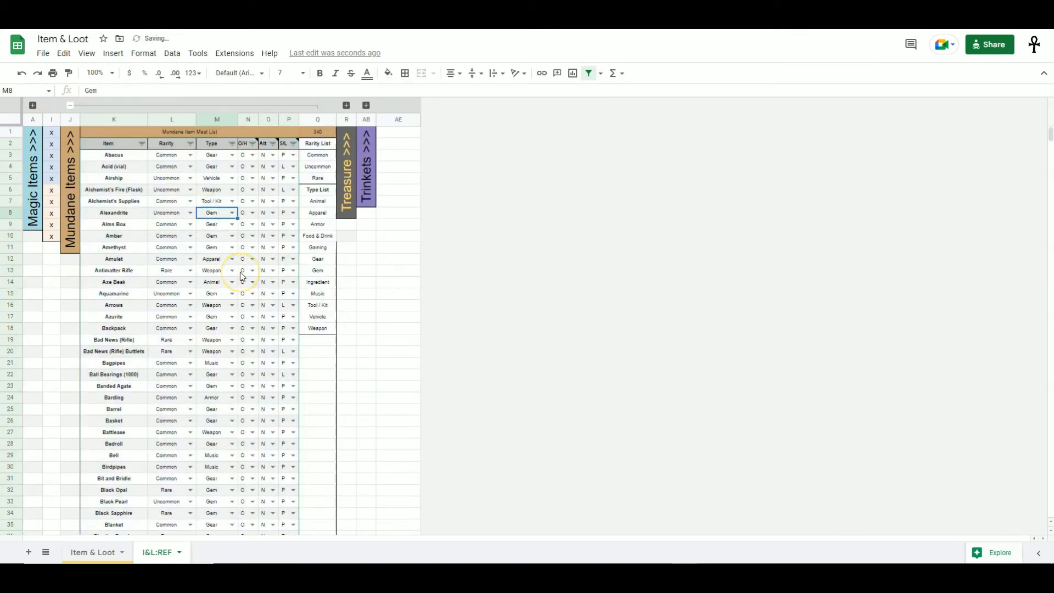
left_click(170, 284)
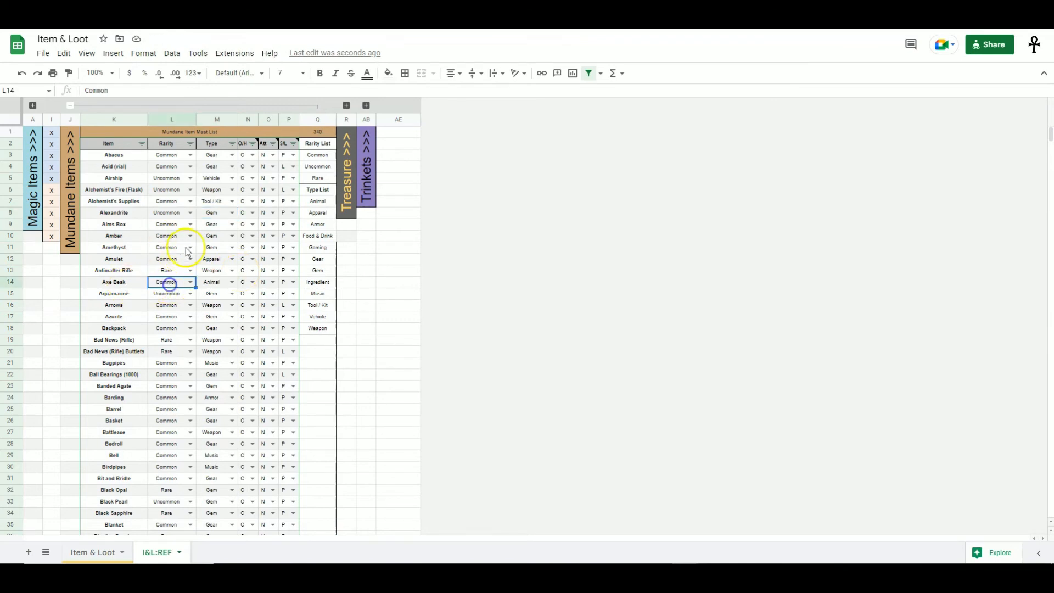
left_click(220, 282)
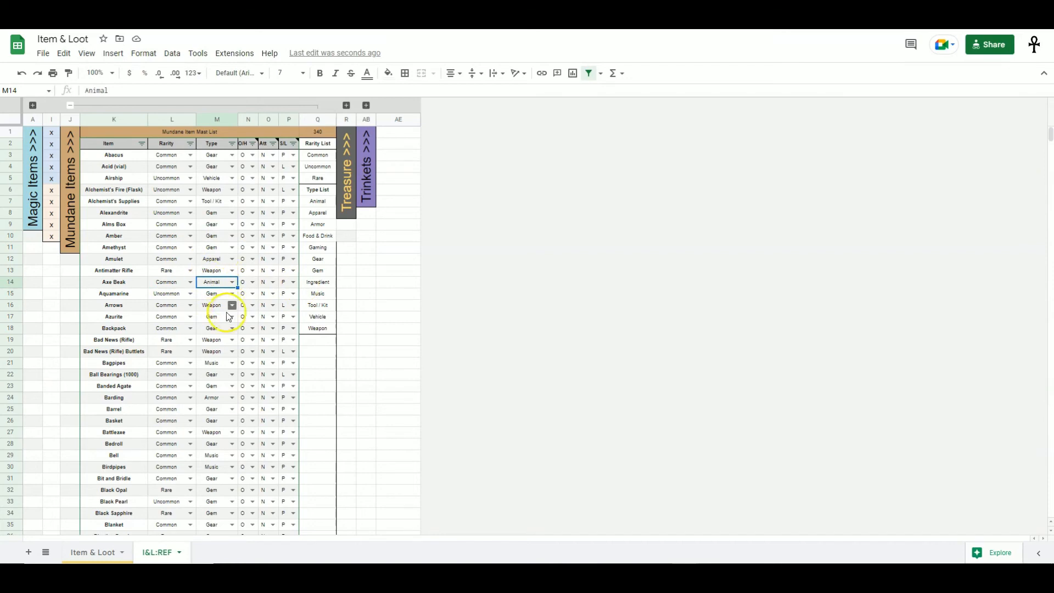
mouse_move(1051, 136)
left_mouse_down()
mouse_move(1043, 235)
mouse_move(1045, 137)
left_mouse_up()
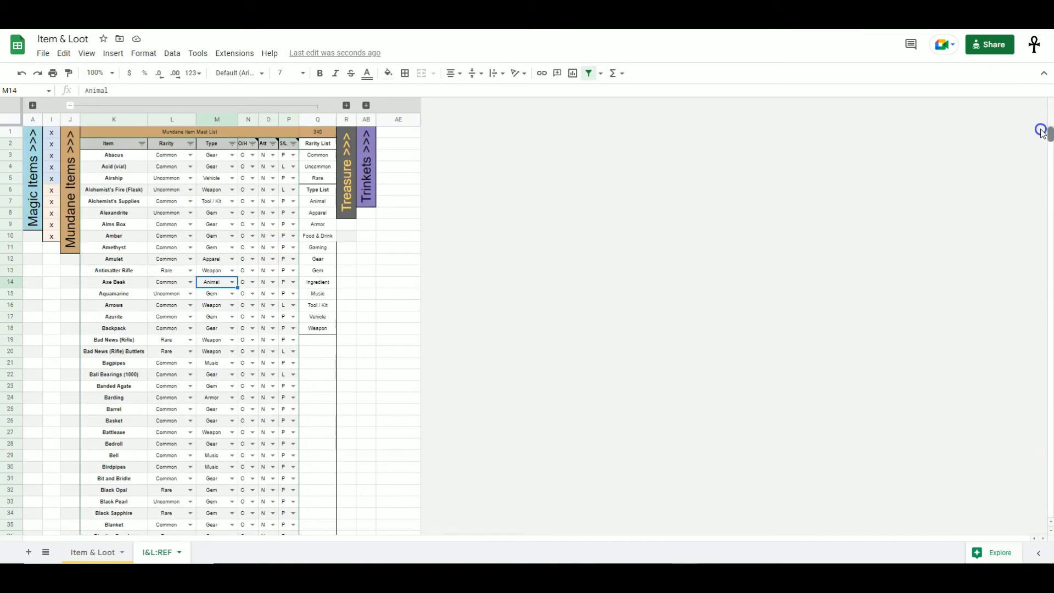
- Collapse Mundane Items, expand the Treasure column group, and select the Gems List entries of the first tiers
left_click(70, 105)
left_click(90, 105)
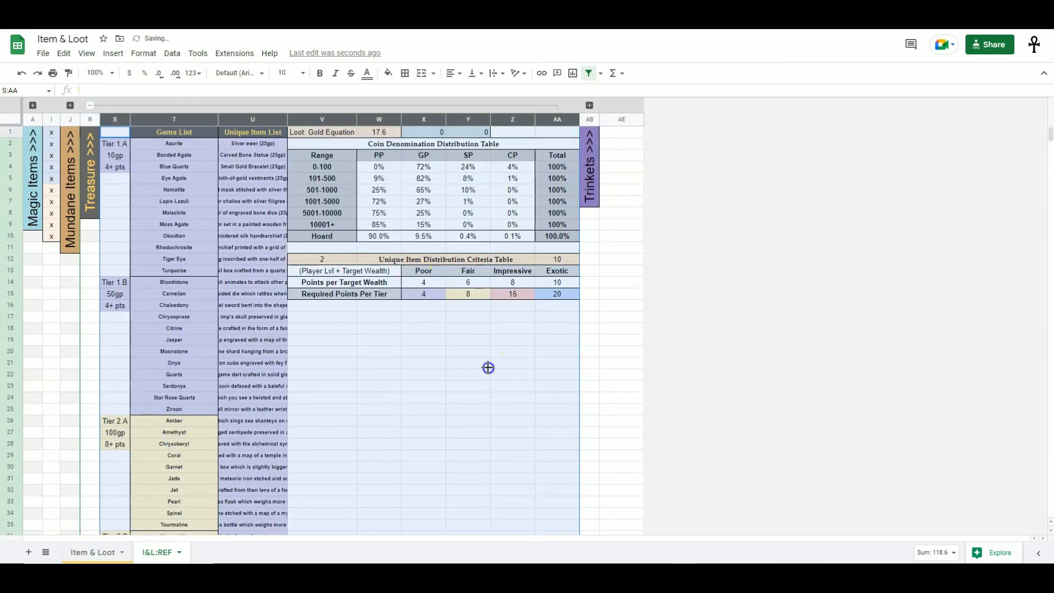
left_click(487, 366)
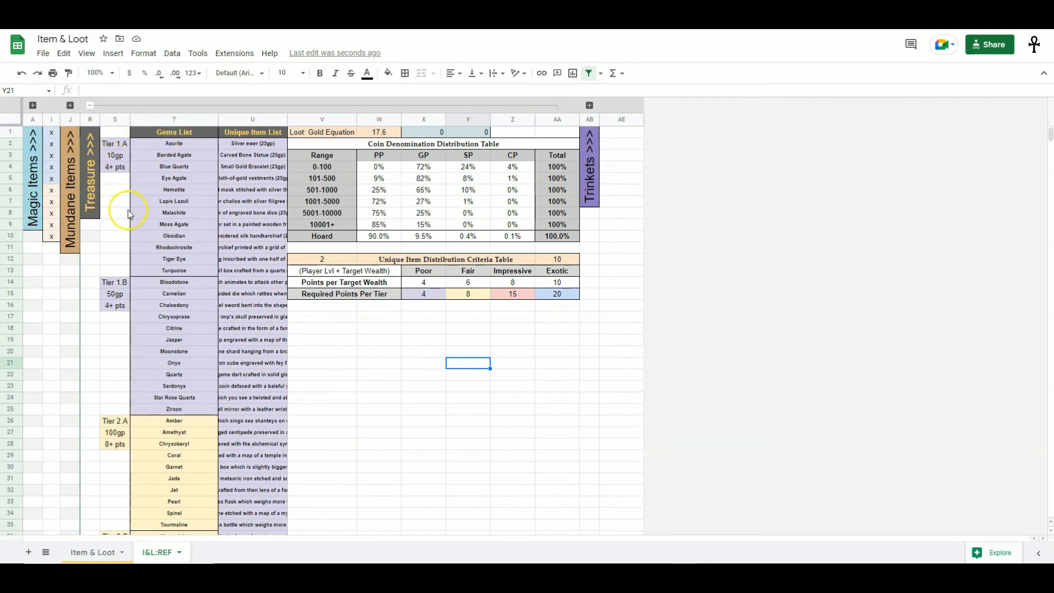
left_click_drag(165, 144, 197, 269)
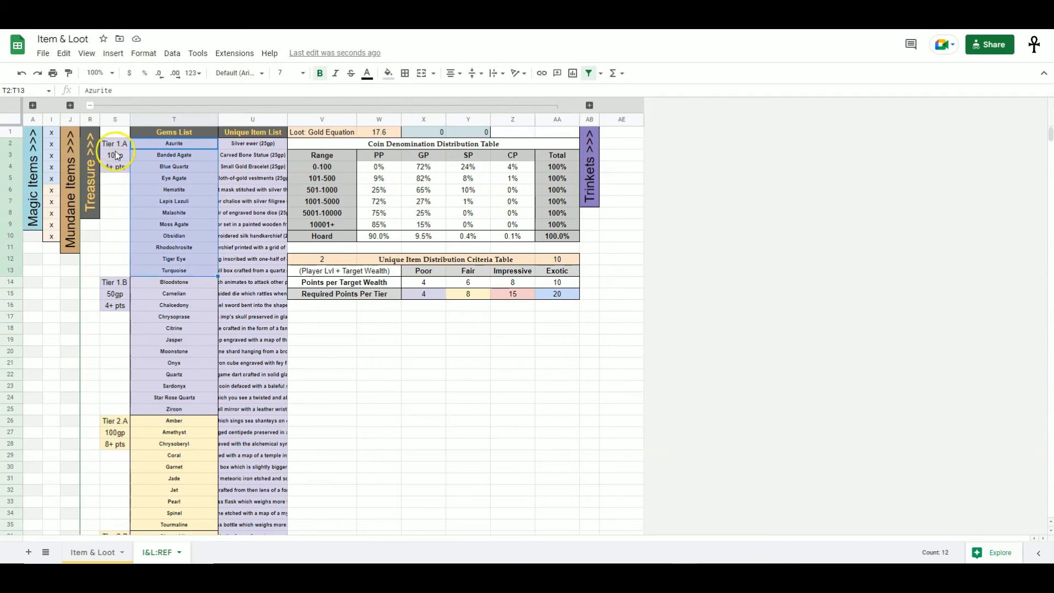
left_click_drag(185, 287, 182, 410)
left_click(153, 307)
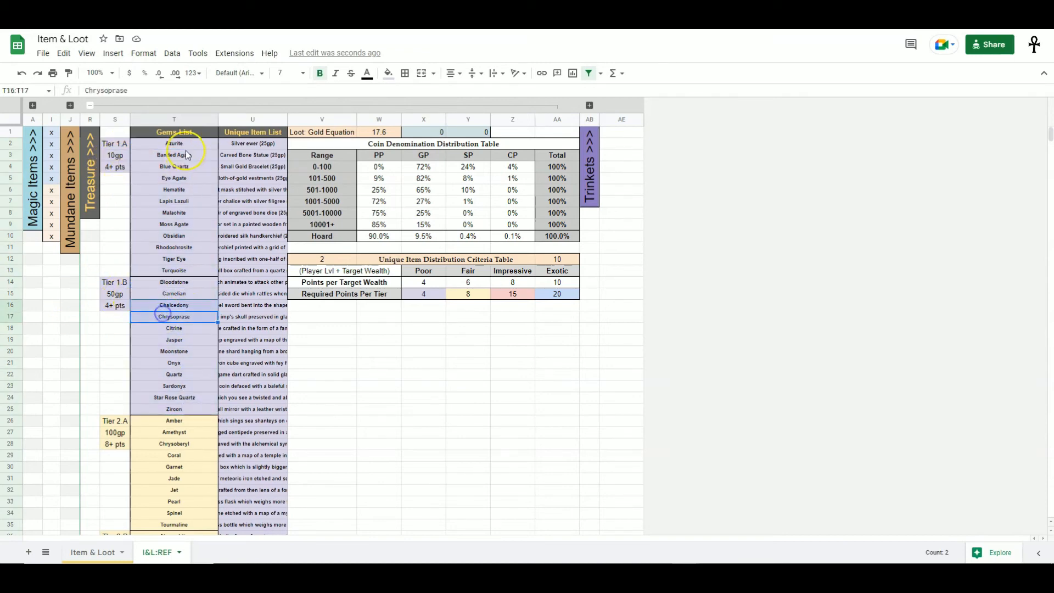
left_click_drag(174, 144, 181, 412)
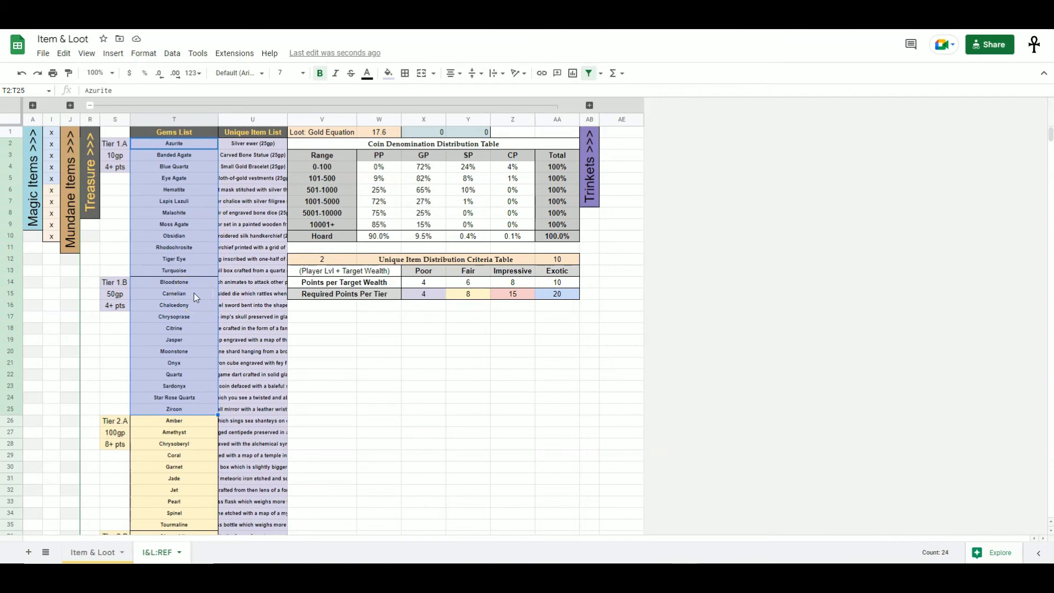
- Review the gem tiers and their gold and point values down the Gems List
scroll(193, 298, "down", 5)
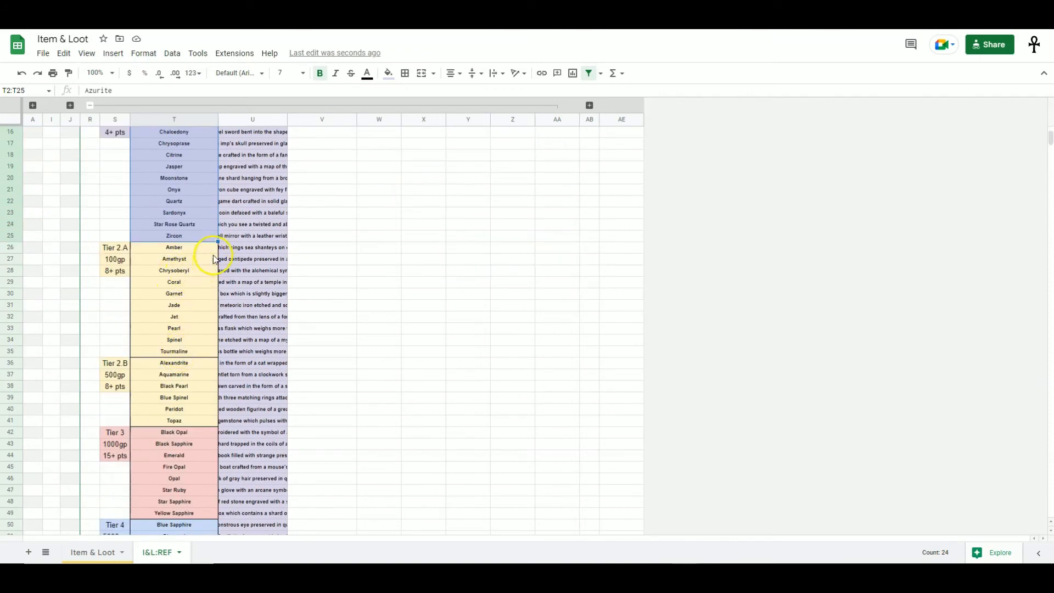
left_click(115, 262)
left_click(114, 374)
scroll(117, 373, "down", 3)
left_click_drag(173, 319, 172, 360)
left_click(120, 337)
left_click_drag(189, 409, 185, 444)
left_click(117, 419)
scroll(190, 420, "up", 5)
left_click_drag(184, 144, 183, 446)
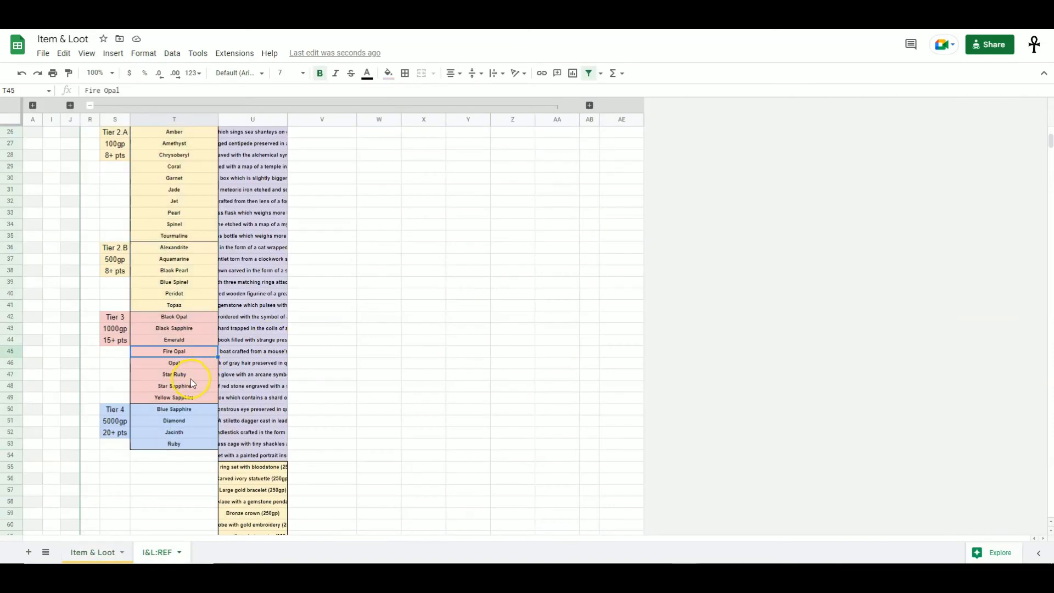
left_click(190, 378)
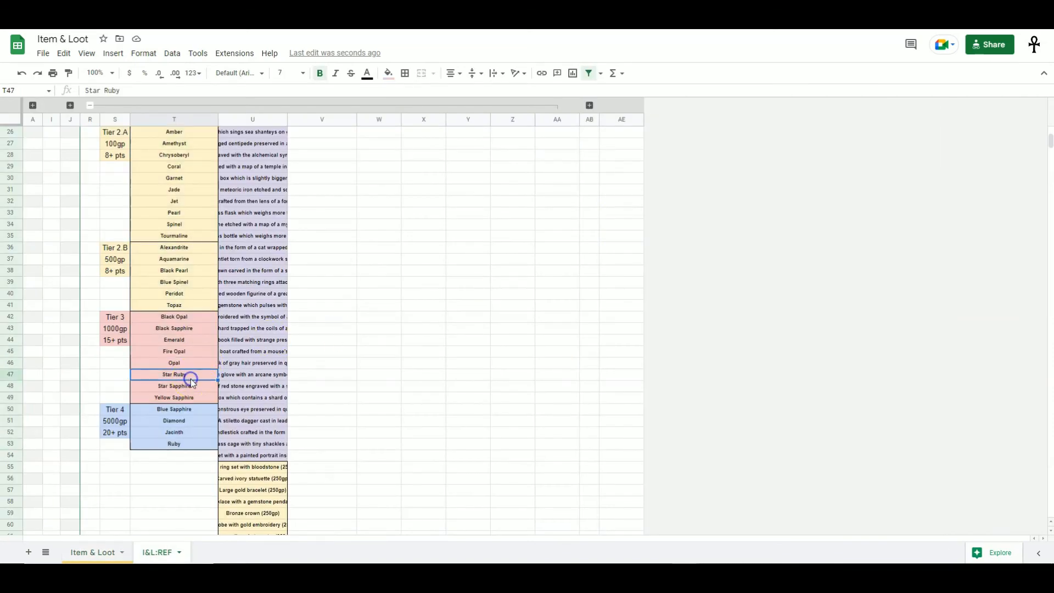
scroll(189, 379, "up", 5)
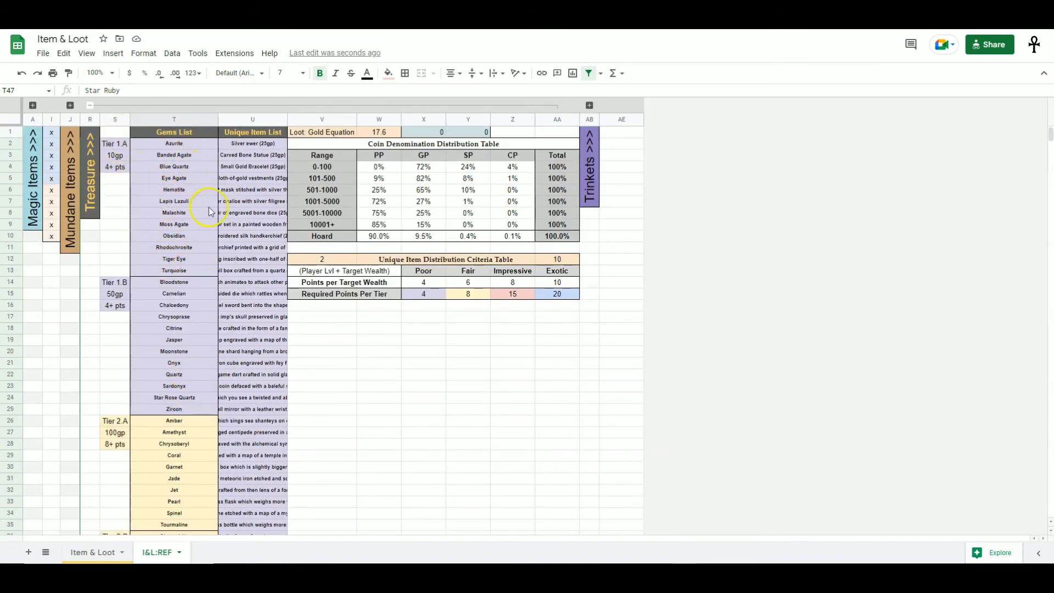
- Insert a cell above Moss Agate in the Gems List, shifting cells down, and enter New Gem
left_click(181, 212)
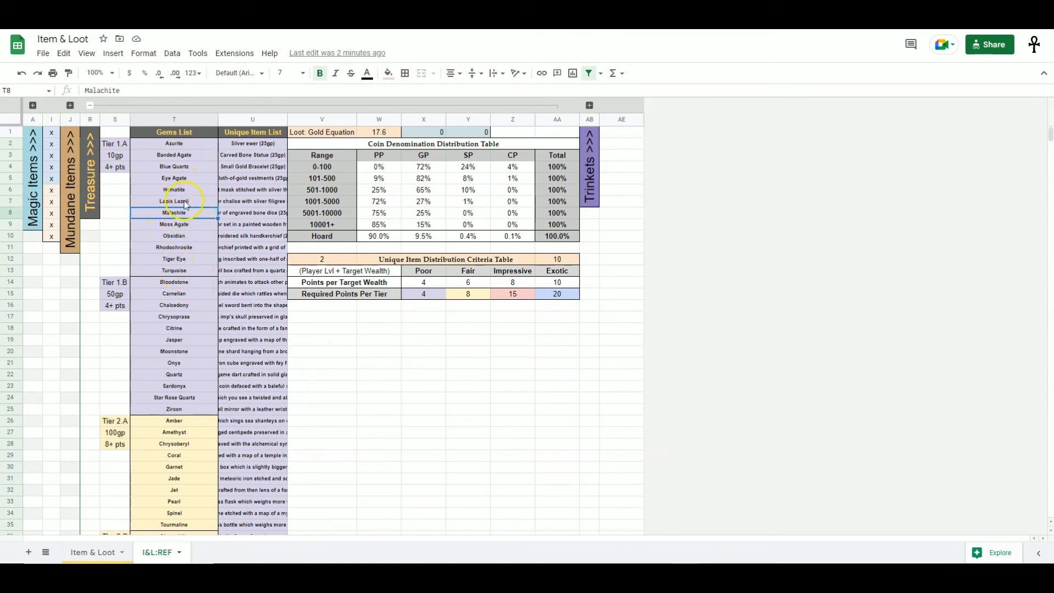
right_click(186, 226)
mouse_move(275, 353)
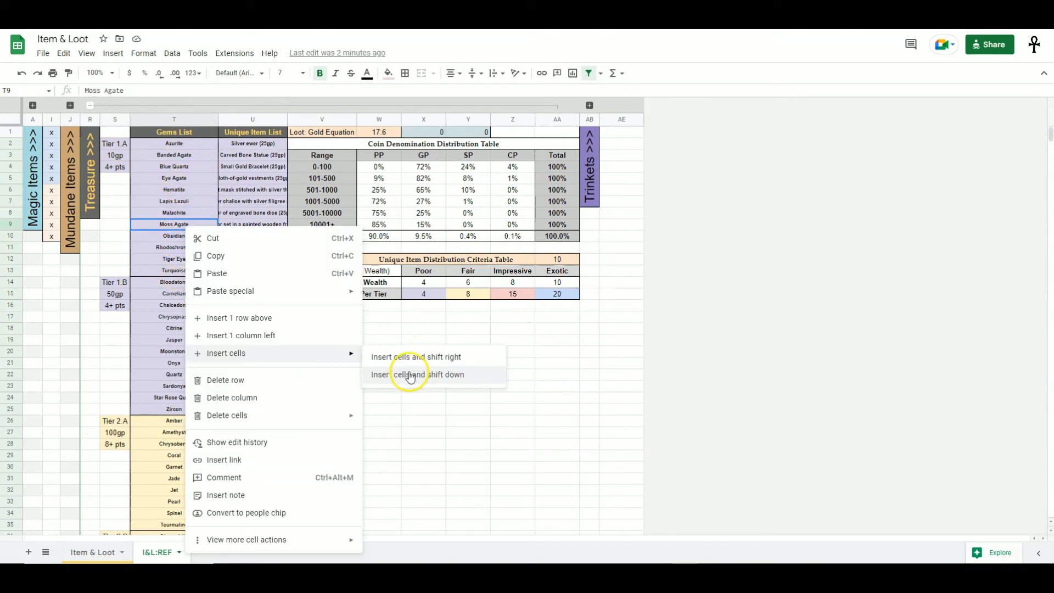
left_click(453, 376)
type("New Gem")
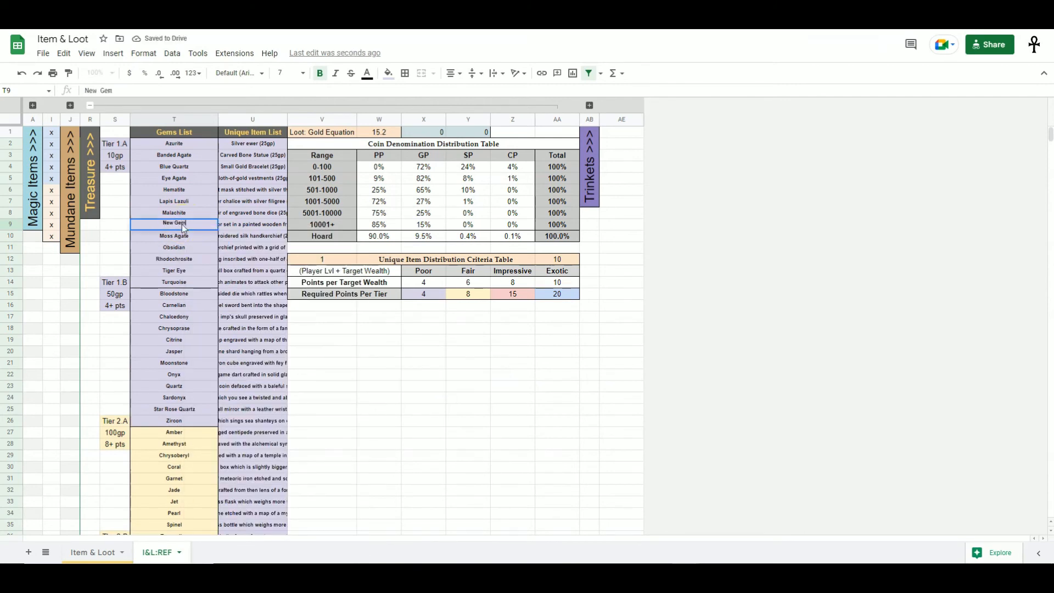
key("Return")
- Delete the New Gem cell from the Gems List, shifting the cells below up
left_click(181, 225)
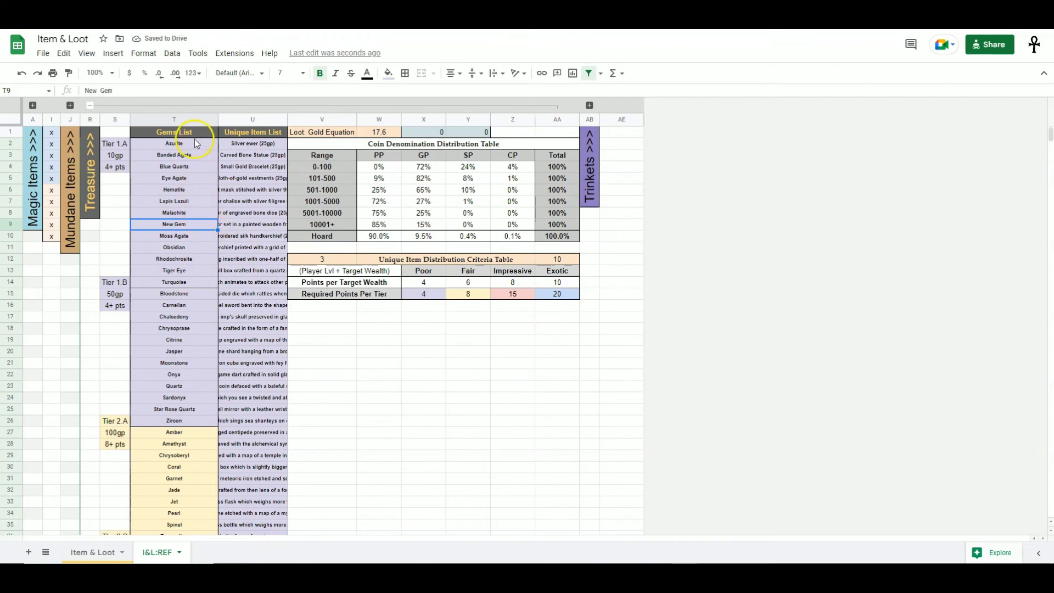
left_click_drag(182, 146, 191, 280)
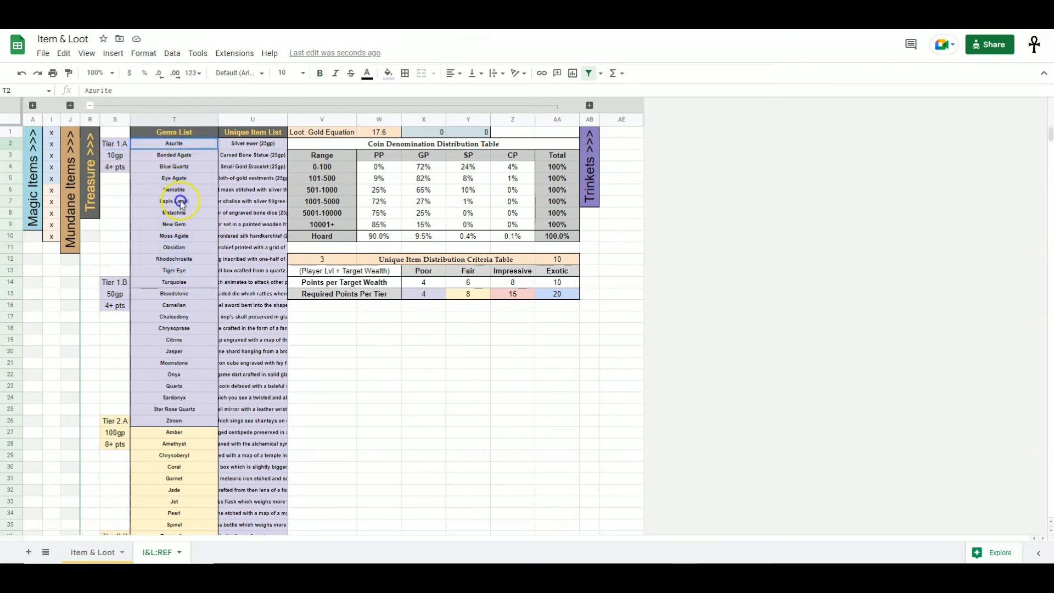
left_click(171, 217)
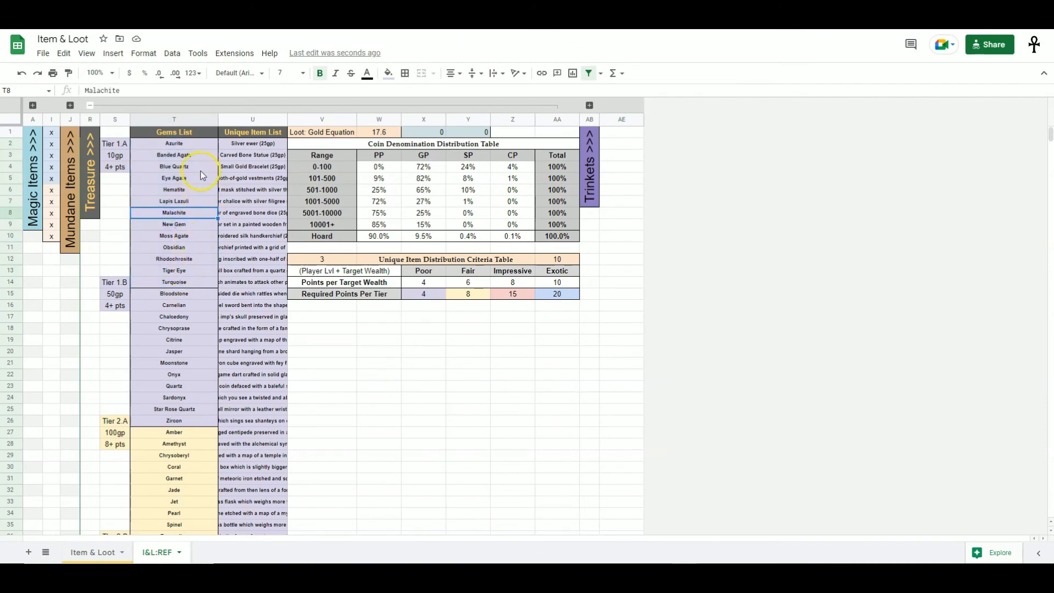
left_click(181, 224)
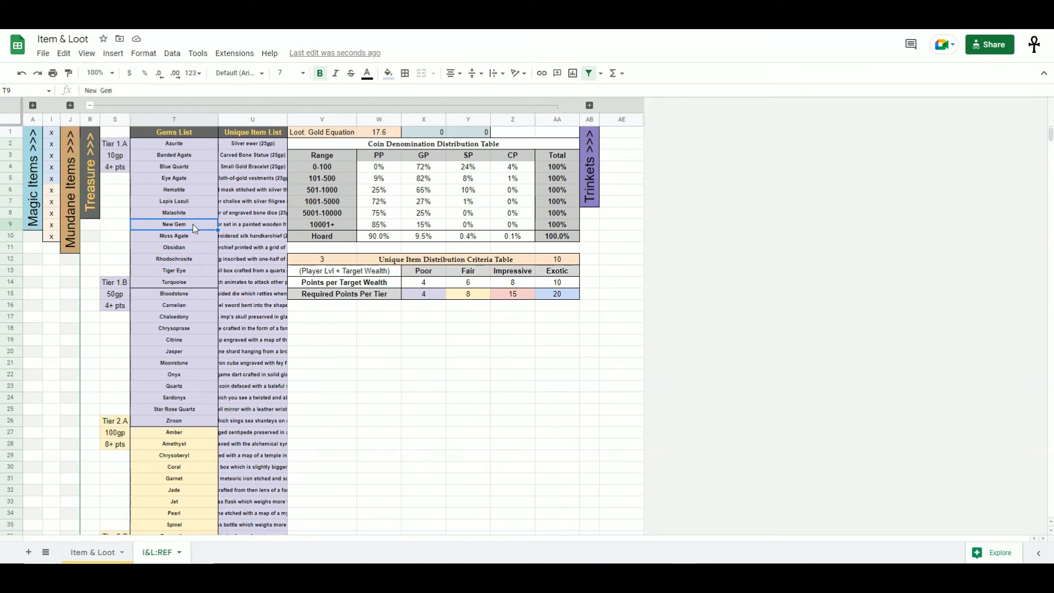
right_click(194, 229)
mouse_move(294, 414)
left_click(446, 420)
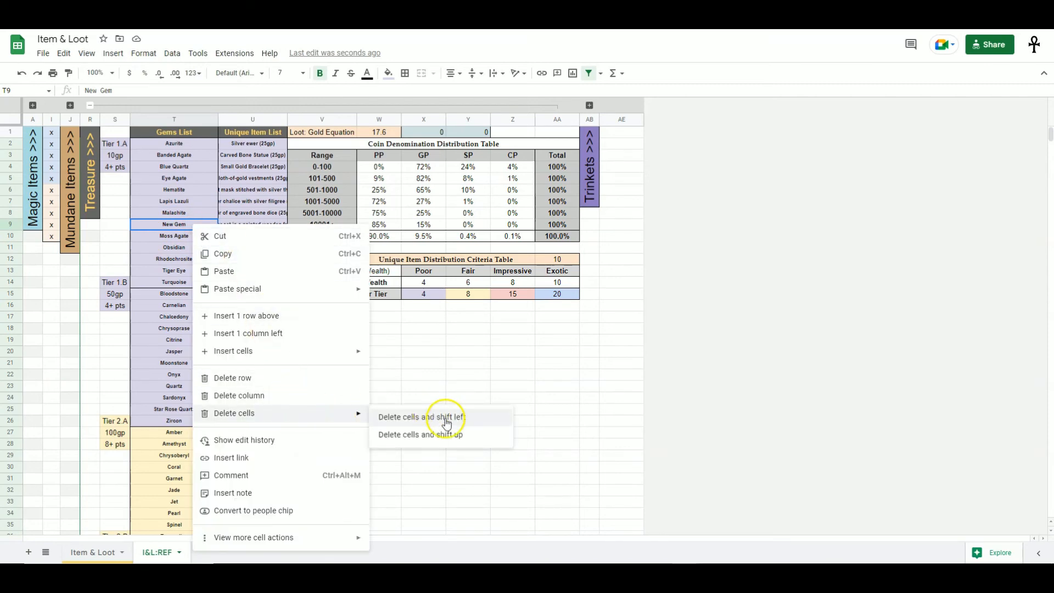
left_click(442, 434)
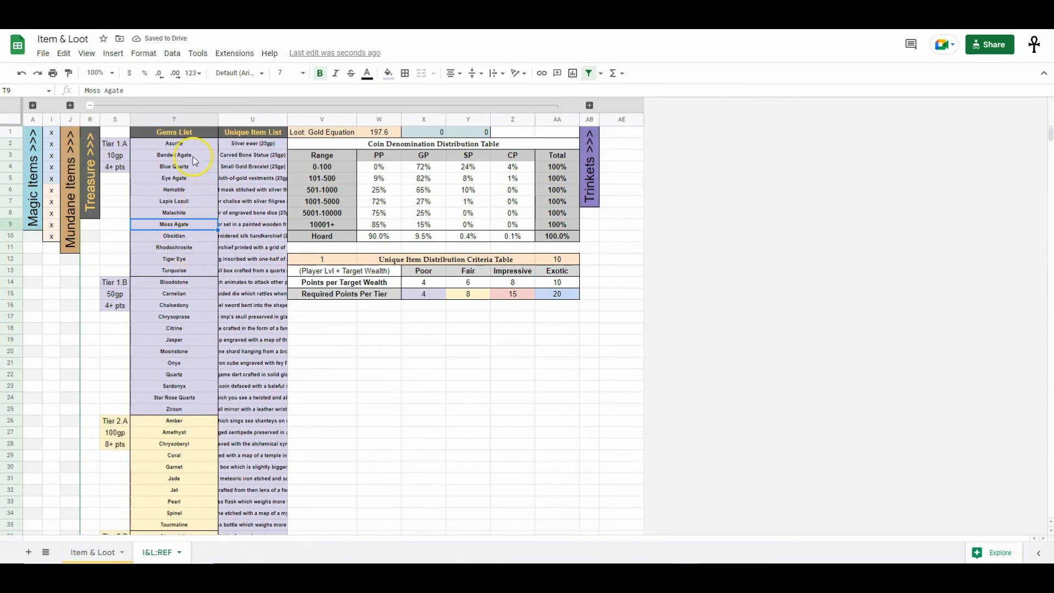
- Examine the Unique Item List entries and the Uniques section of the Treasure Generator they feed
left_click_drag(260, 144, 256, 362)
left_click(266, 132)
key("ctrl+Page_Up")
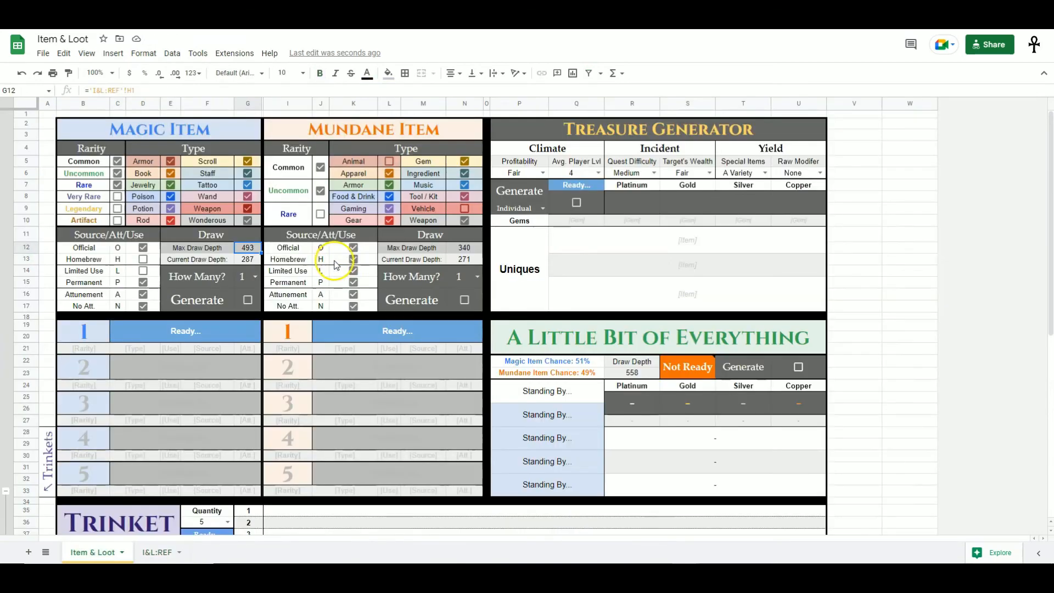
left_click(675, 306)
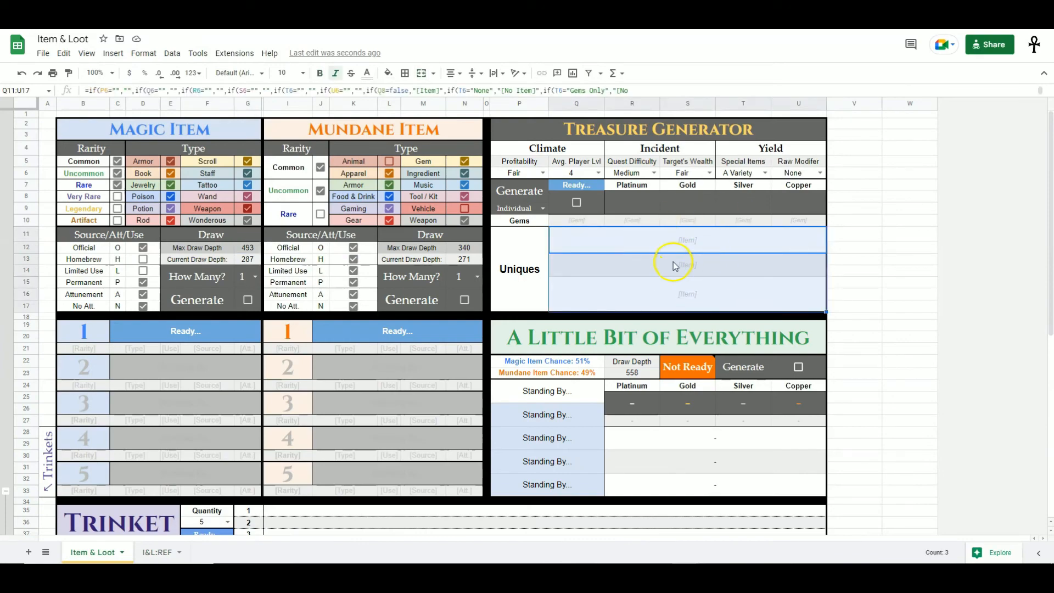
key("ctrl+Page_Down")
left_click_drag(254, 144, 252, 322)
scroll(252, 313, "down", 5)
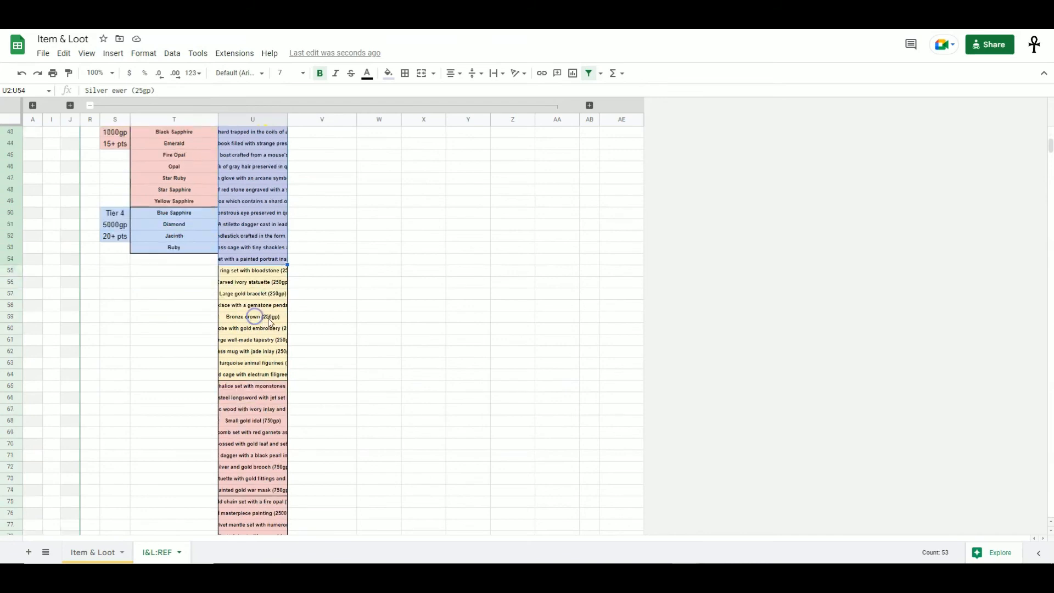
scroll(275, 271, "down", 5)
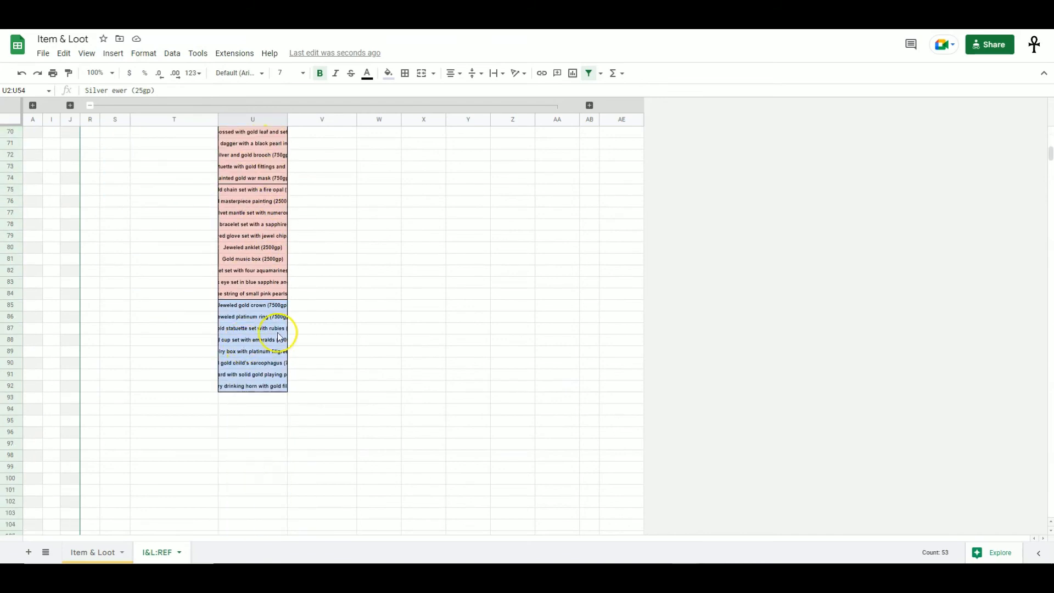
scroll(262, 383, "up", 5)
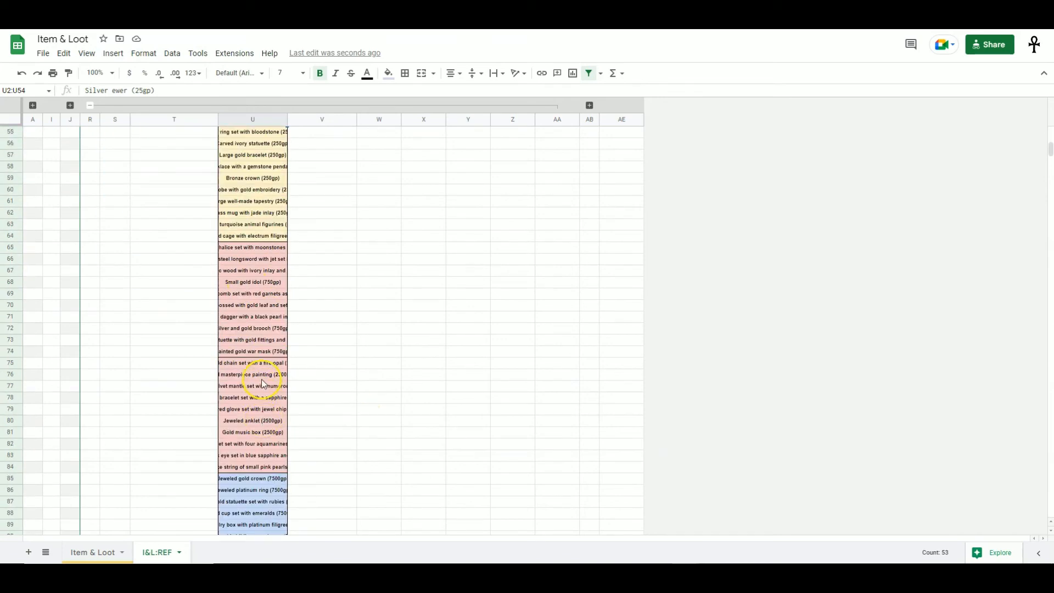
scroll(260, 397, "up", 15)
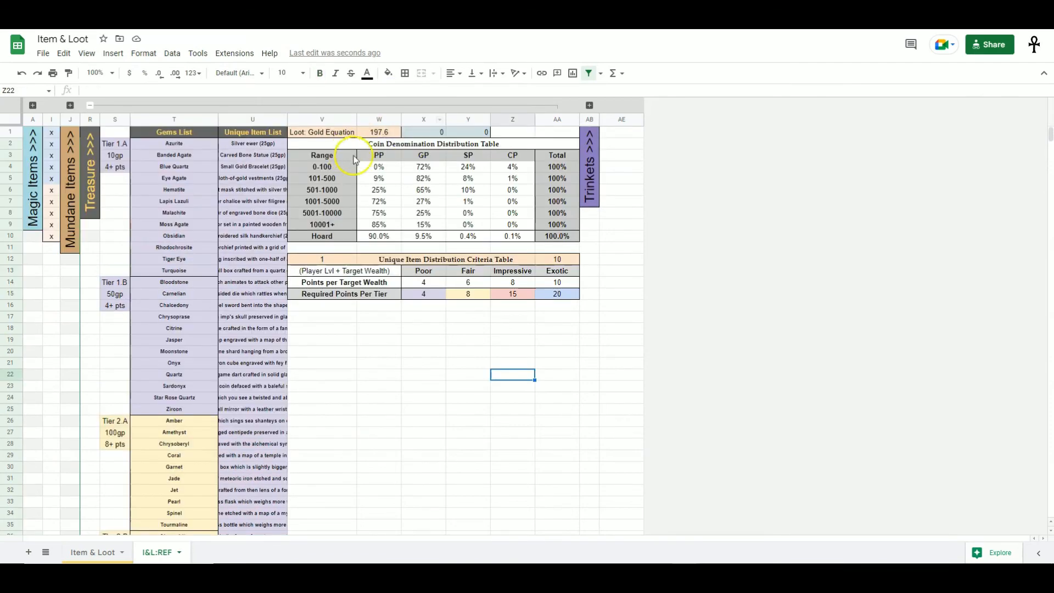
- Examine the Coin Denomination Distribution Table and the Platinum, Gold, Silver and Copper yield cells of the Treasure Generator
left_click(445, 145)
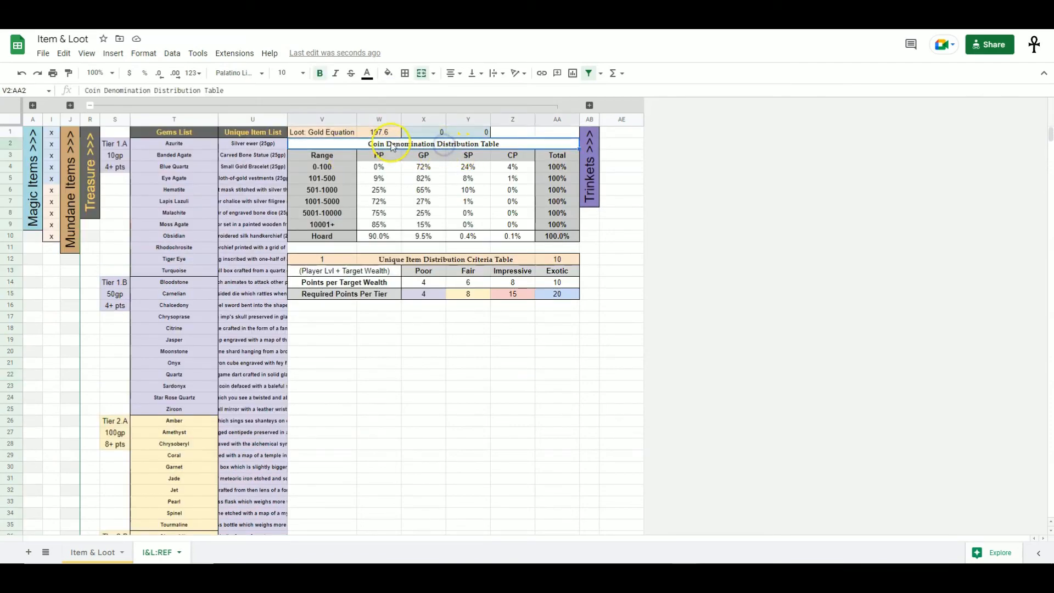
left_click_drag(516, 140, 541, 235)
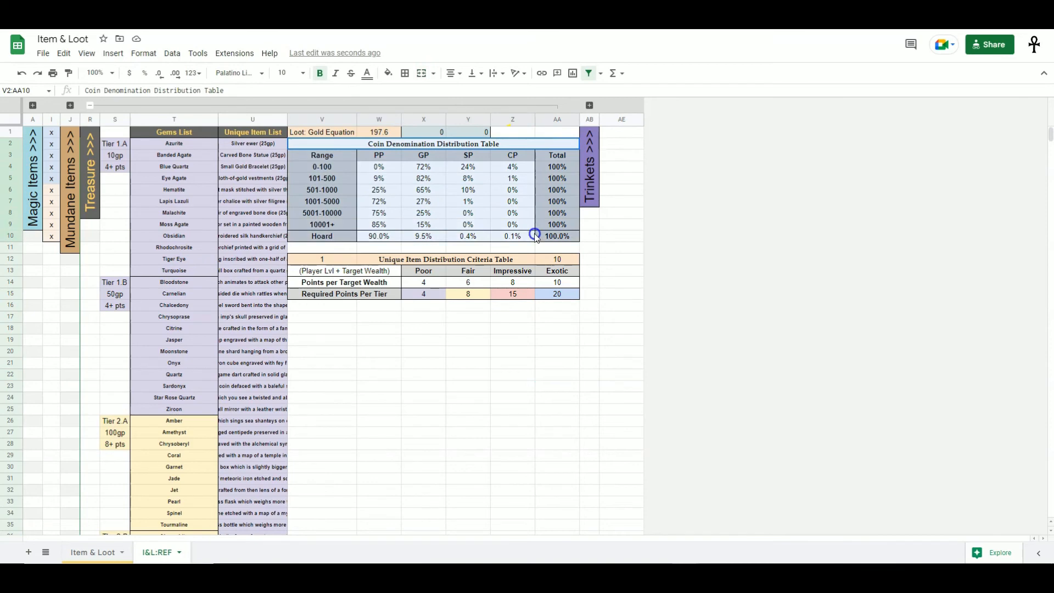
left_click(467, 354)
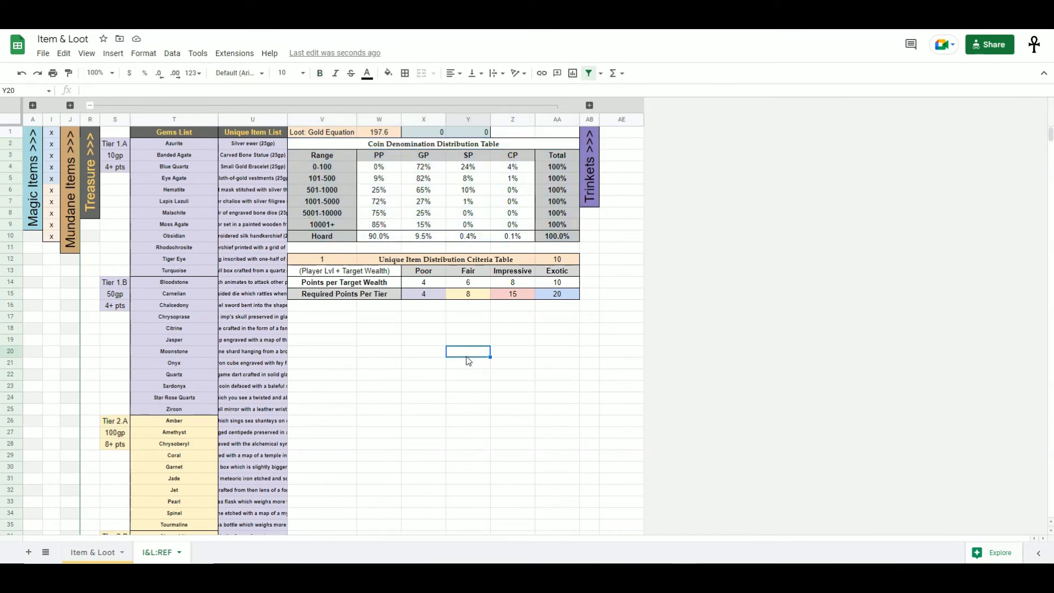
left_click_drag(632, 203, 799, 202)
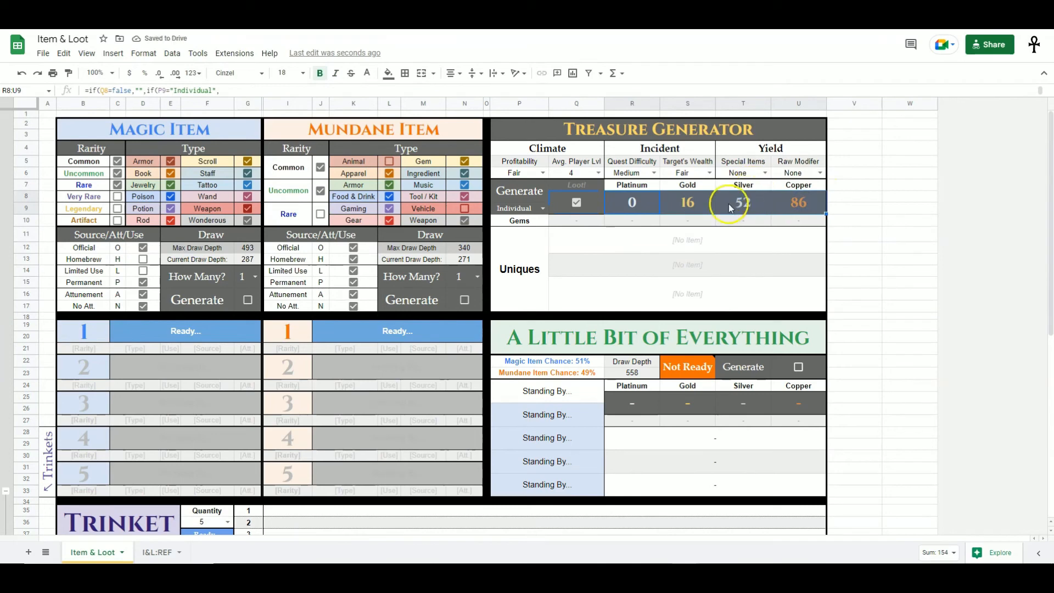
left_click(644, 195)
left_click(707, 213)
left_click(753, 203)
left_click(800, 204)
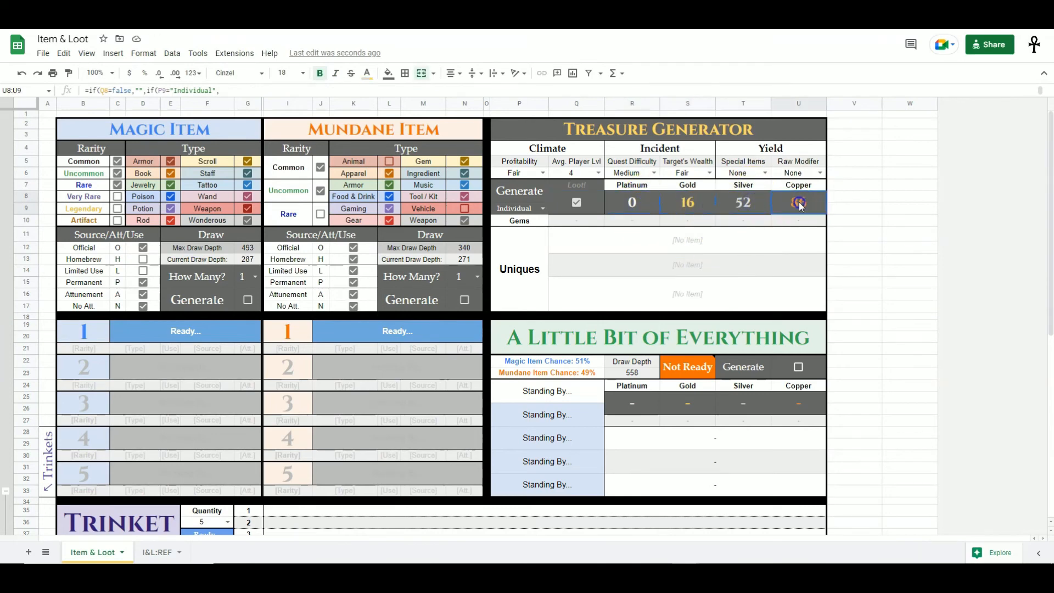
key("ctrl+shift+Page_Down")
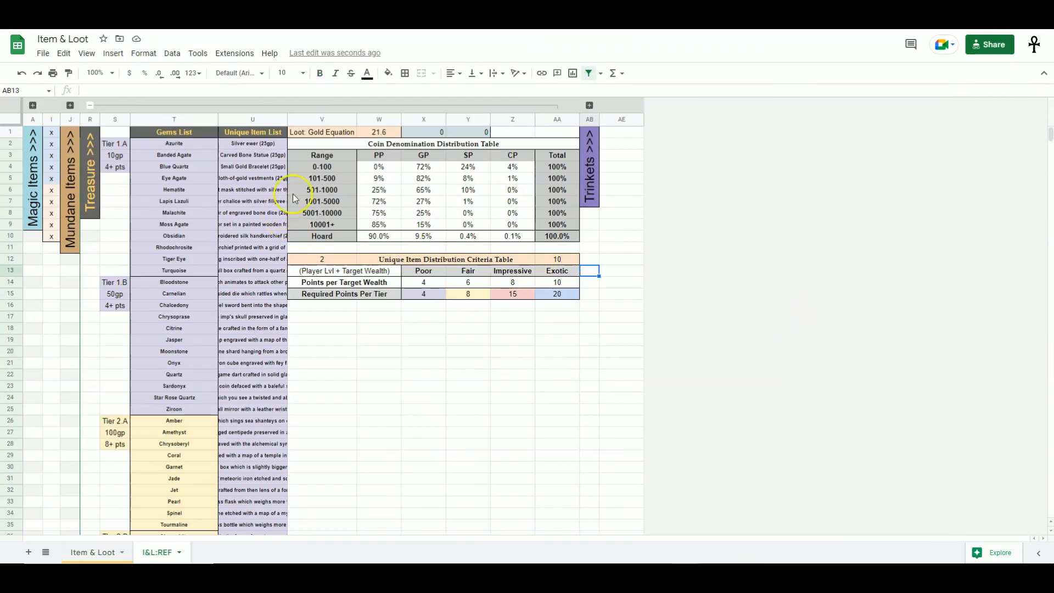
- Review the range rows and their PP, GP, SP and CP percentages in the Coin Denomination Distribution Table
left_click(342, 167)
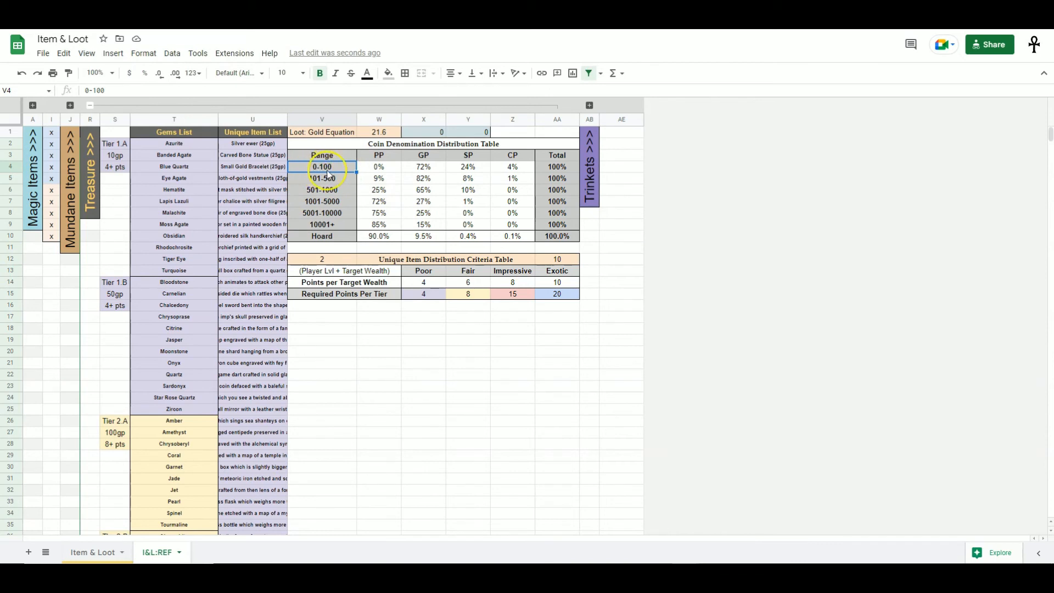
left_click(388, 167)
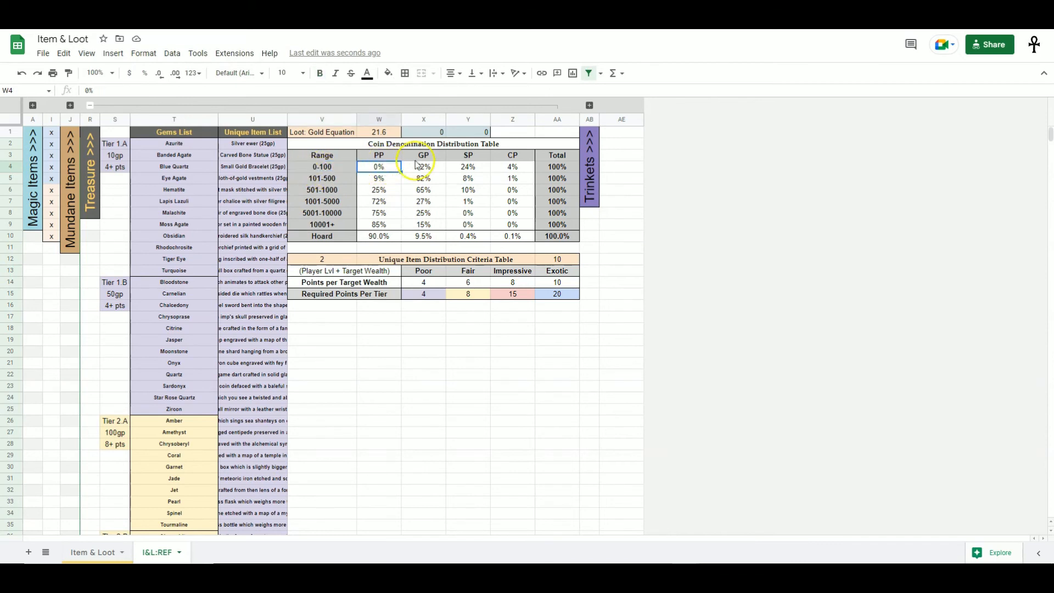
left_click(336, 166)
left_click(392, 166)
left_click(425, 167)
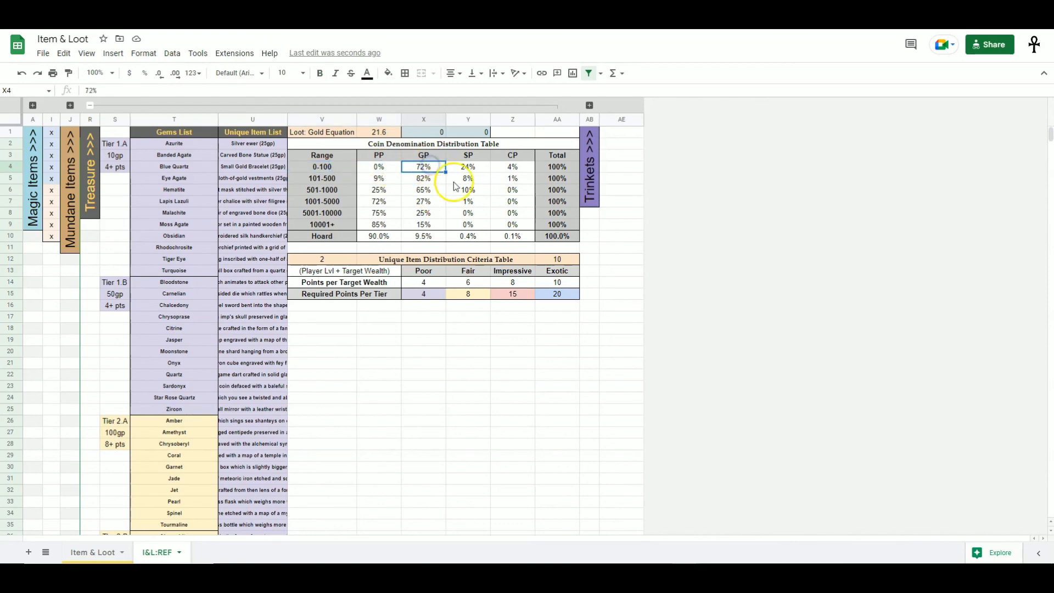
left_click(478, 167)
left_click(512, 167)
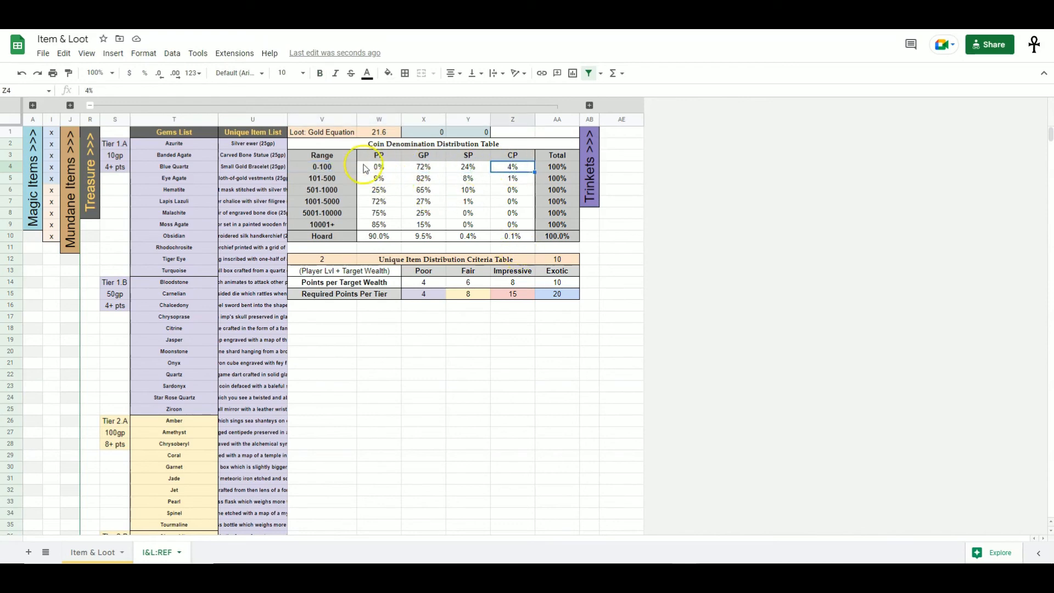
left_click(389, 165)
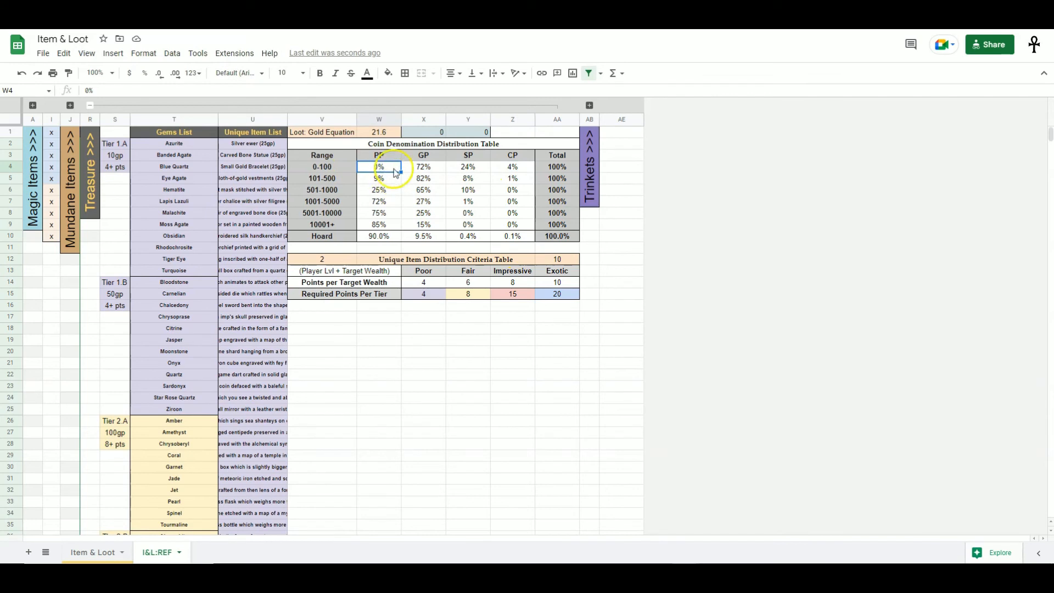
left_click(436, 172)
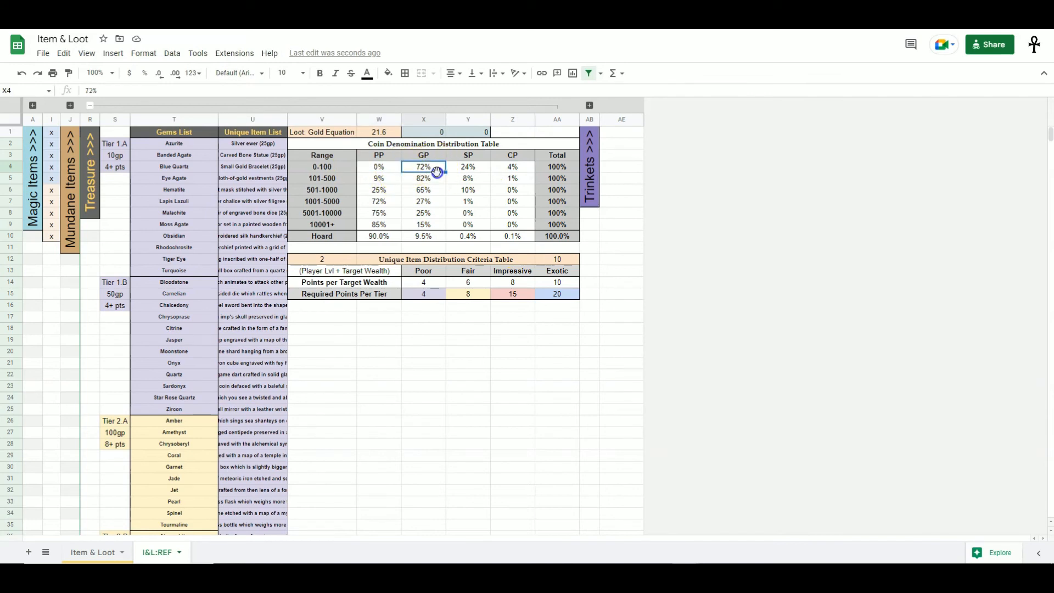
left_click(472, 169)
left_click(526, 170)
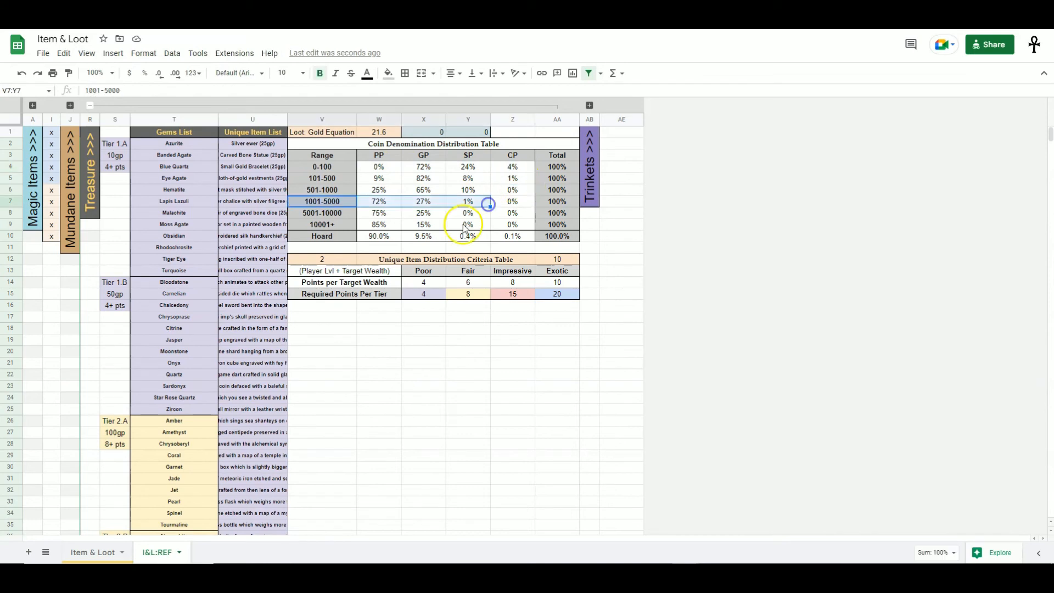
left_click_drag(318, 201, 521, 203)
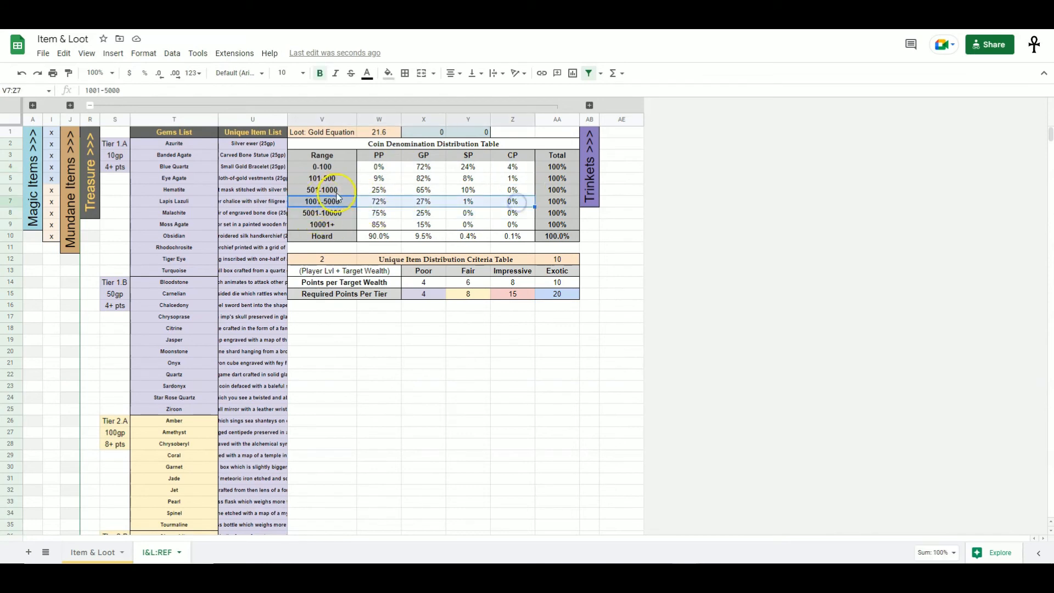
left_click(331, 201)
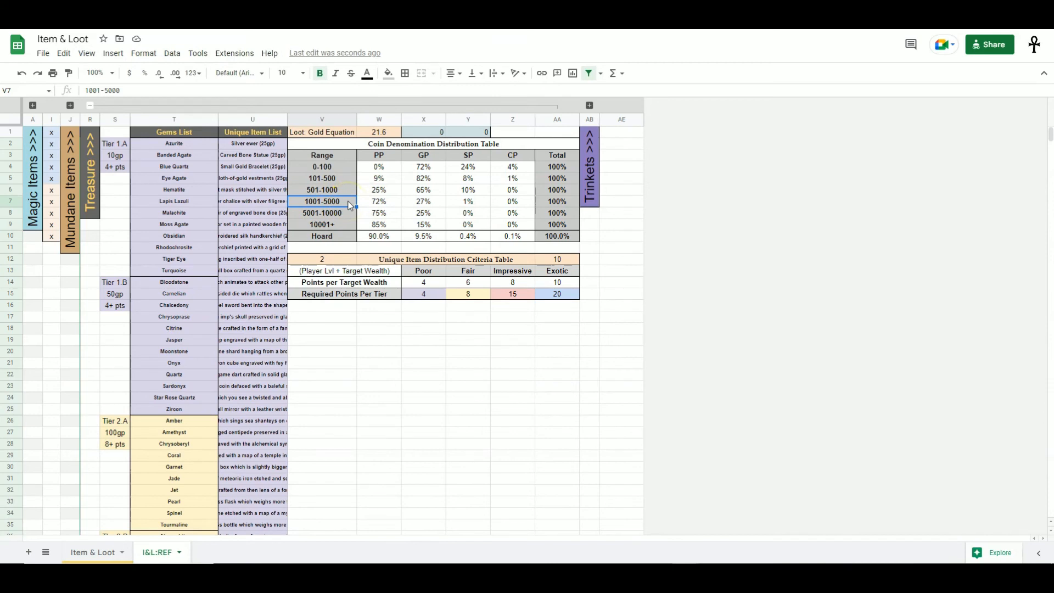
left_click(396, 204)
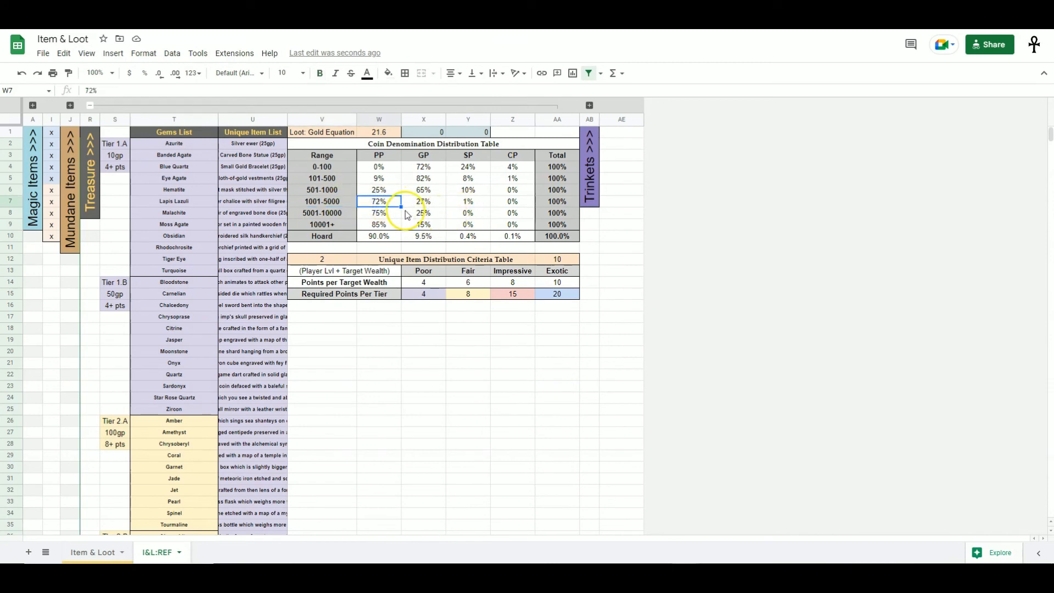
left_click(425, 204)
left_click(459, 205)
left_click(500, 204)
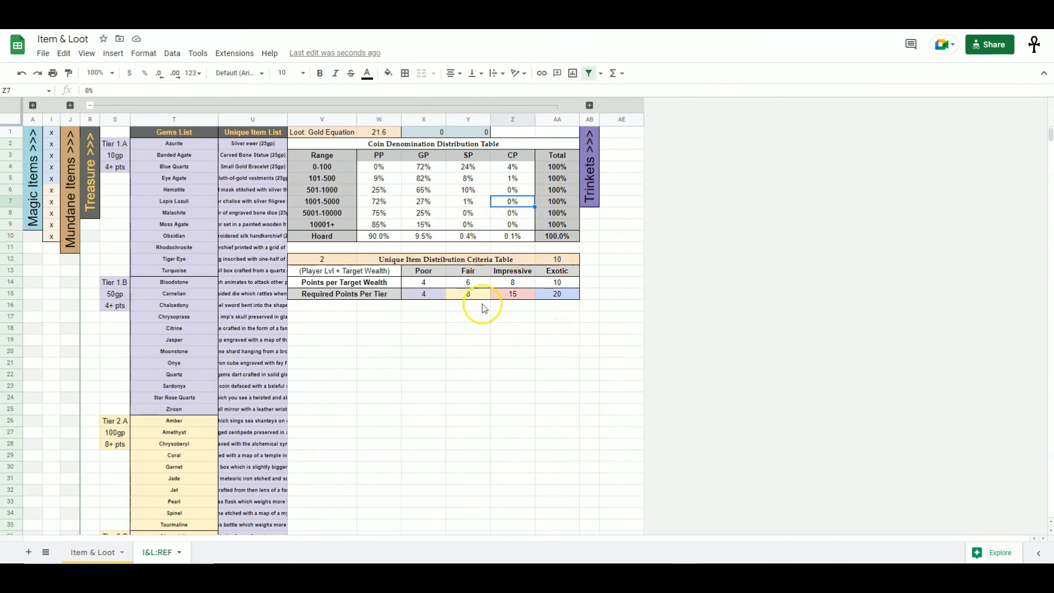
- Inspect the 5001-10000 range row and the Loot: Gold Equation formula
left_click(332, 203)
left_click(346, 215)
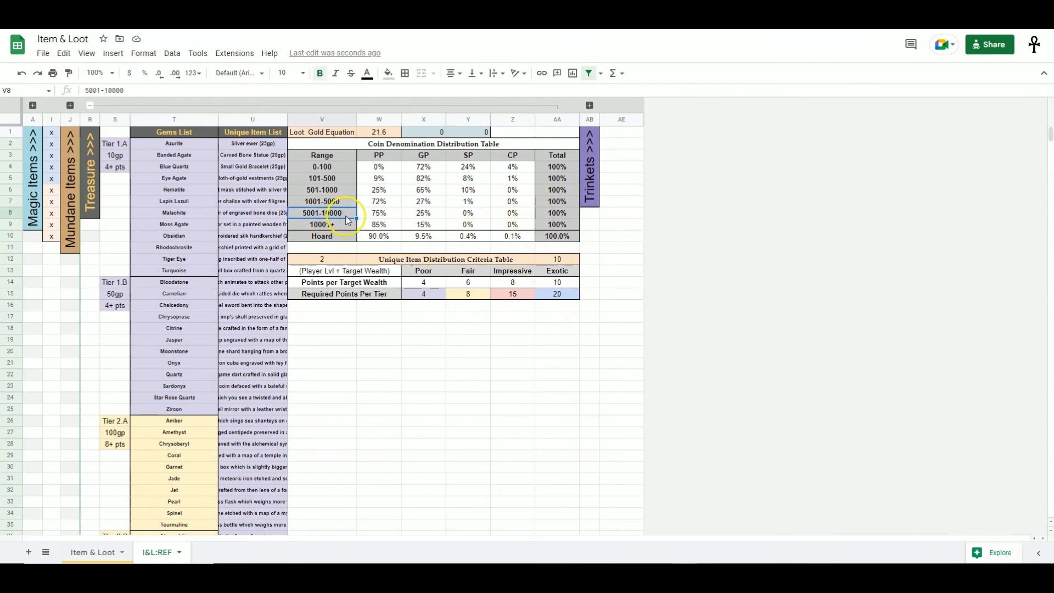
left_click(510, 218)
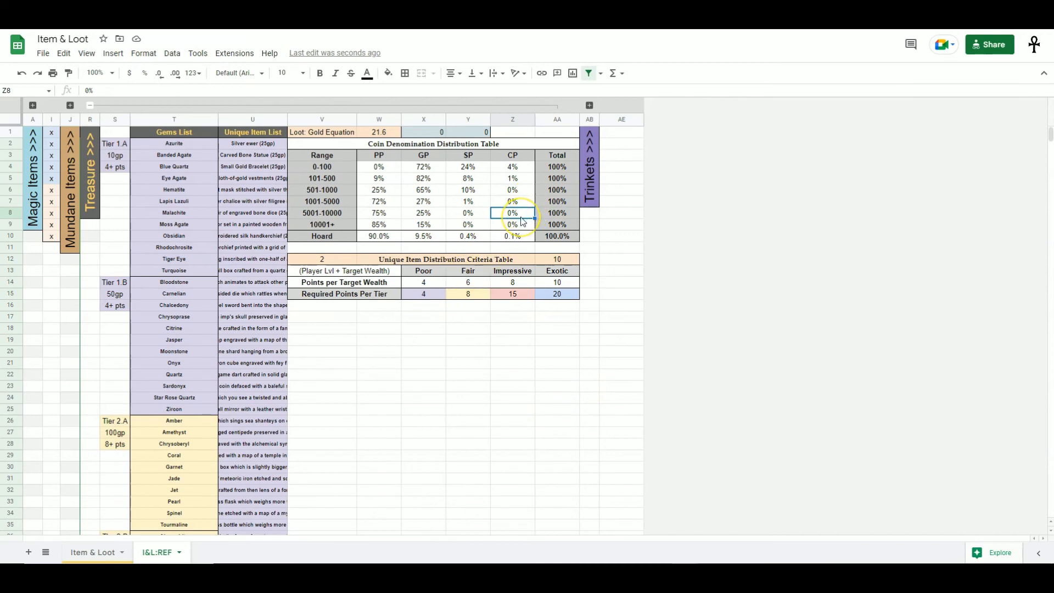
left_click(388, 133)
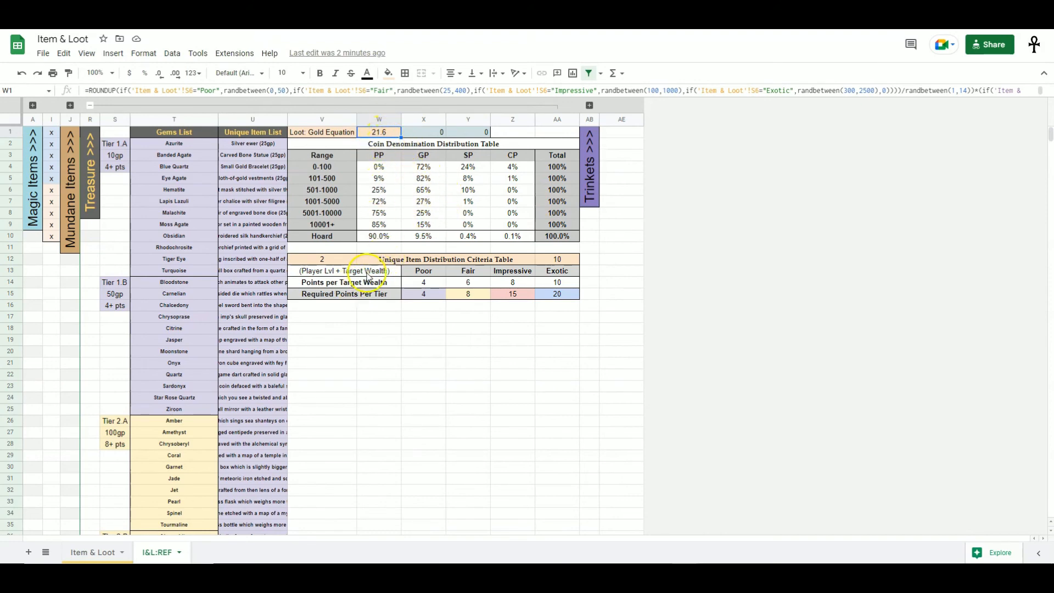
- Examine the Total column and the Hoard row of the Coin Denomination Distribution Table
key("alt+Up")
left_click_drag(379, 167, 513, 226)
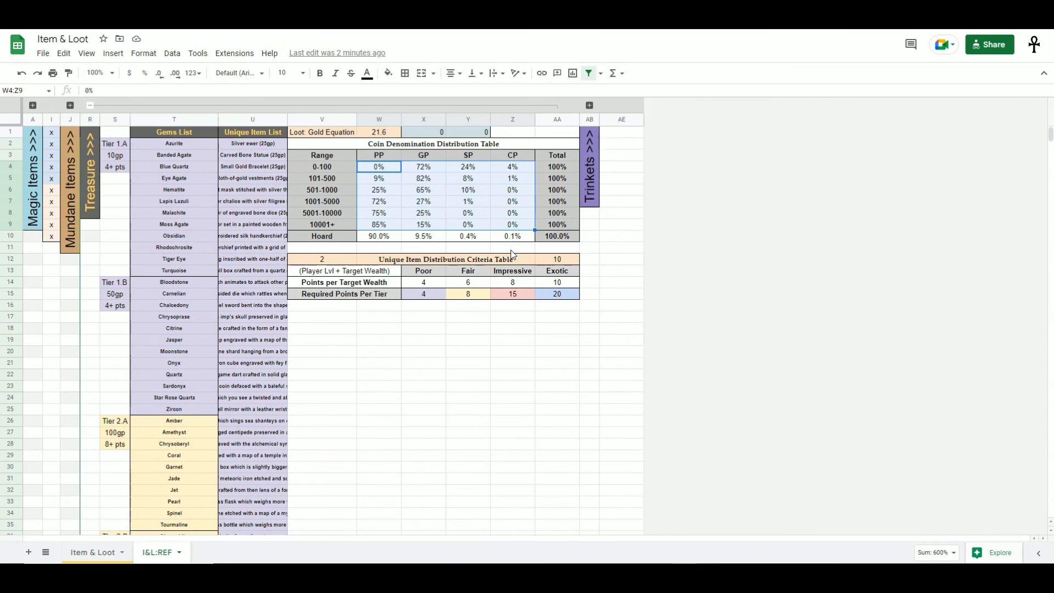
left_click(443, 202)
left_click_drag(394, 167, 521, 228)
left_click_drag(379, 179, 396, 224)
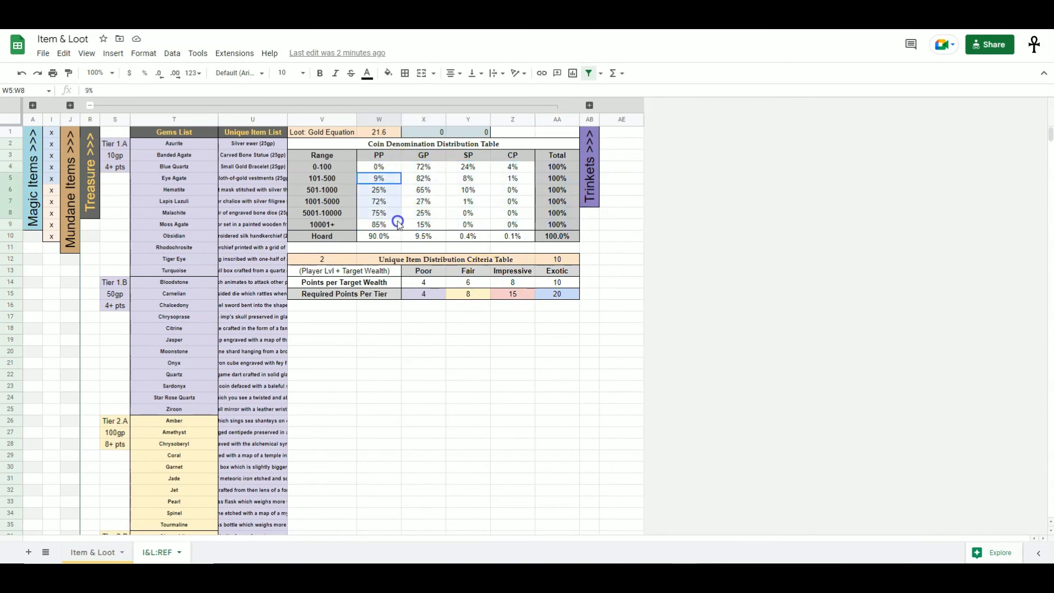
left_click_drag(435, 178, 432, 223)
left_click(500, 190)
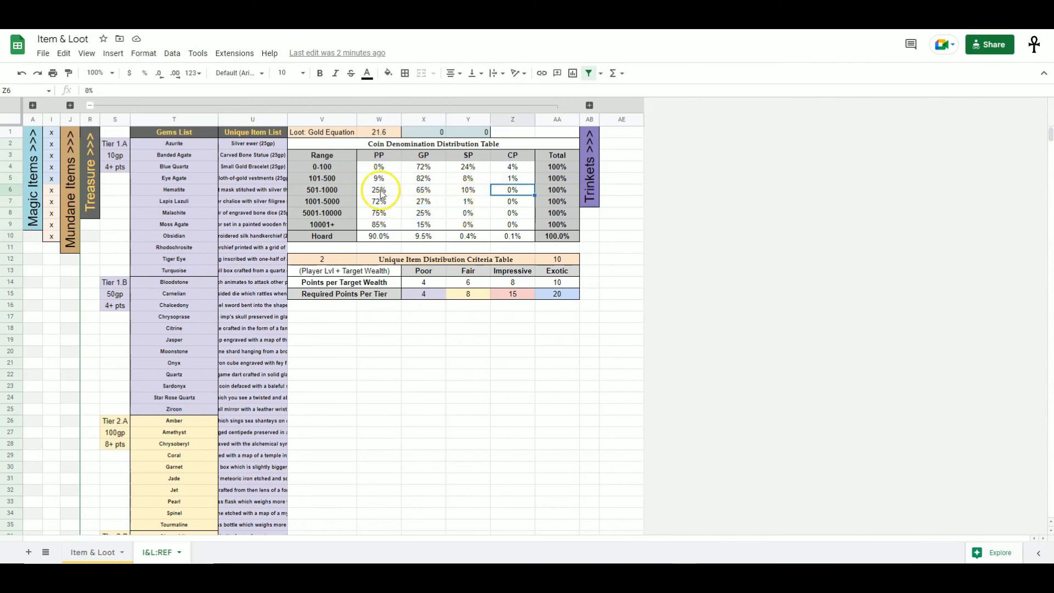
left_click_drag(379, 167, 497, 173)
left_click(553, 168)
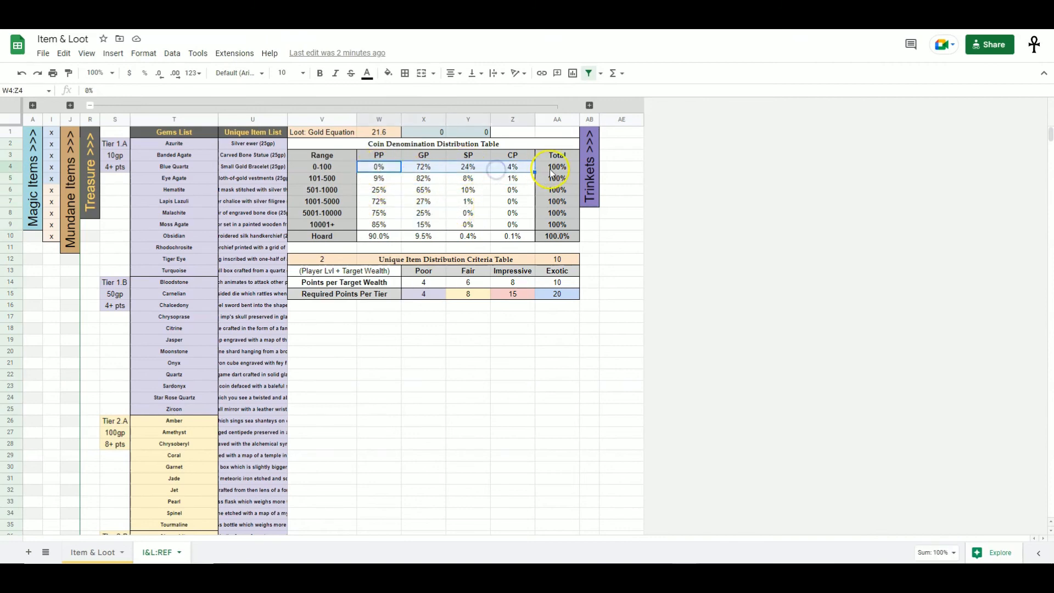
left_click_drag(379, 225, 497, 225)
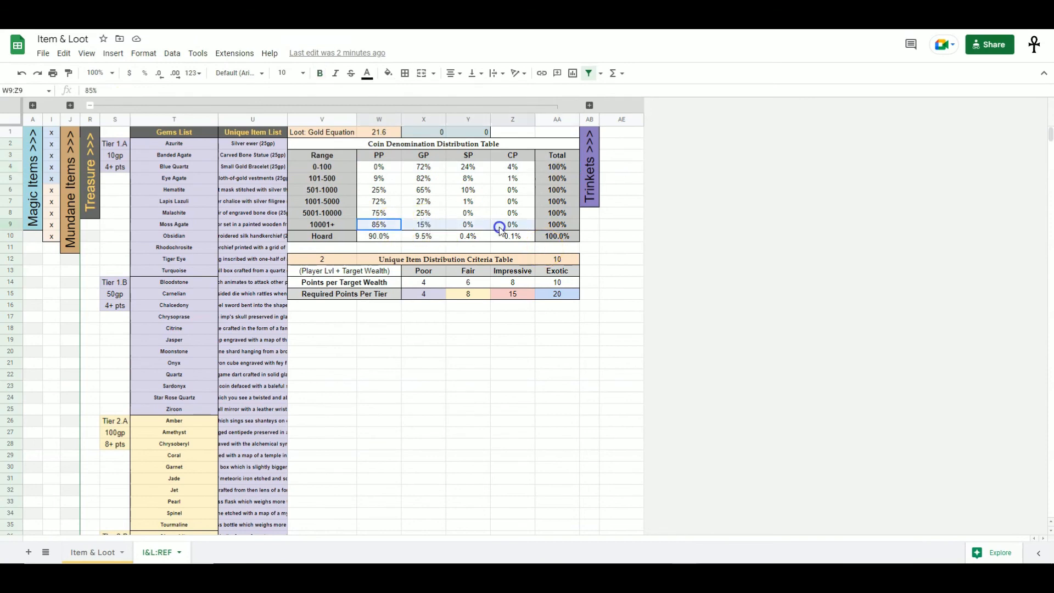
left_click(549, 226)
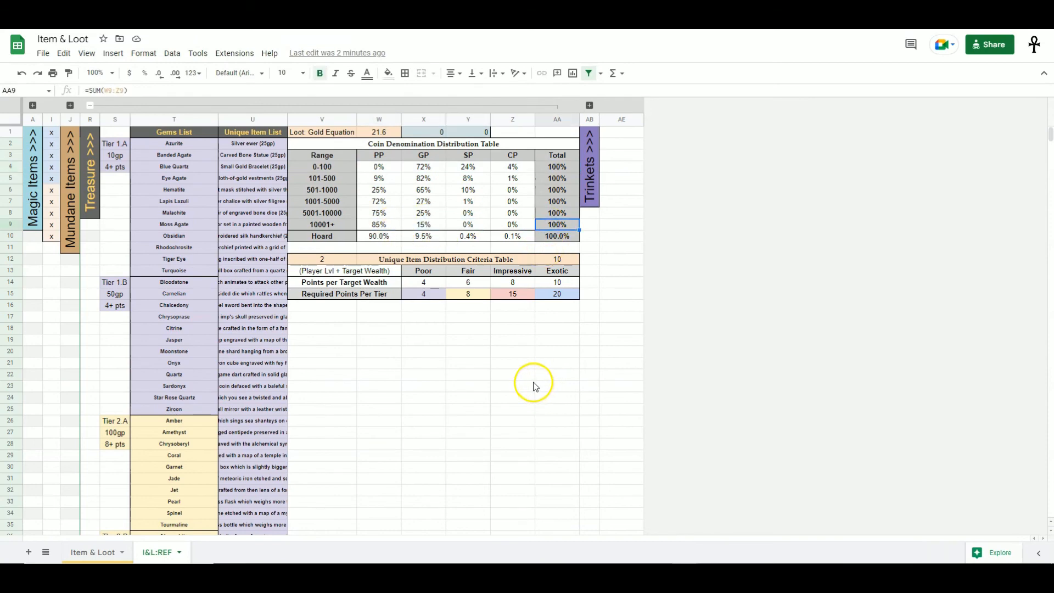
left_click_drag(321, 236, 513, 236)
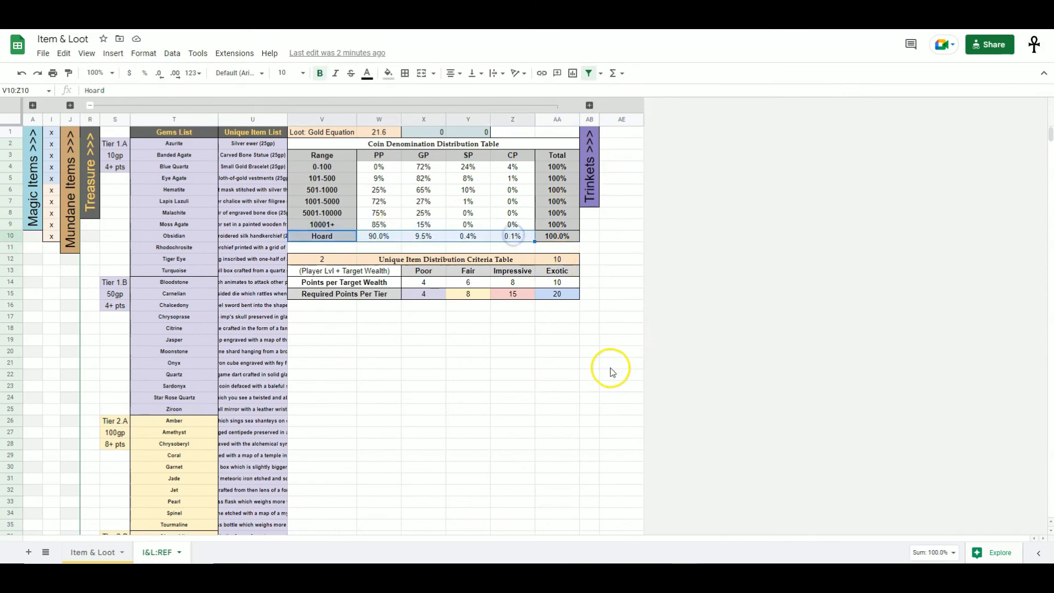
left_click(390, 237)
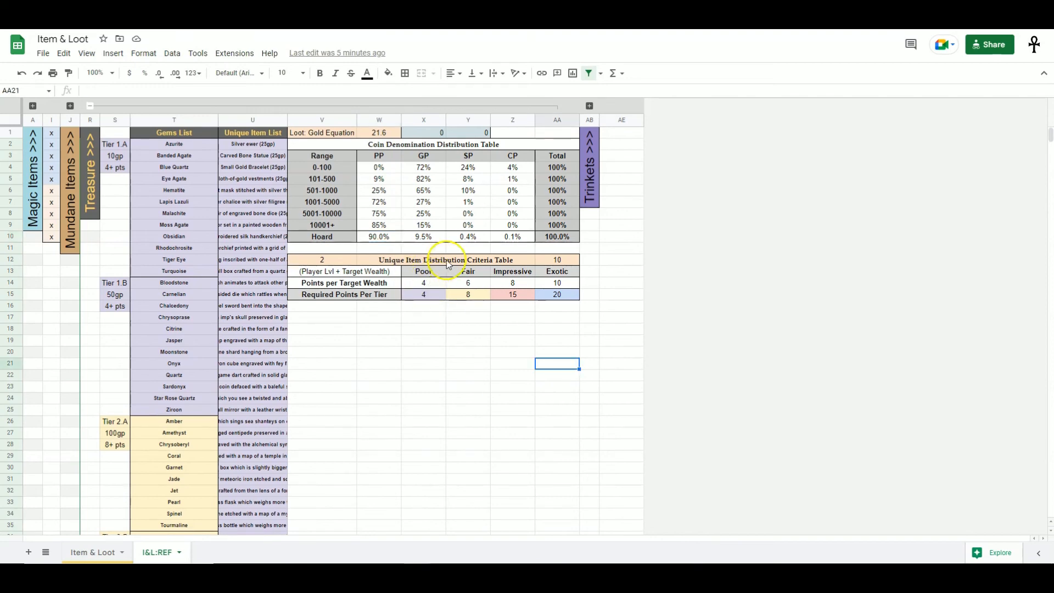
- Browse the Gems List tiers alongside the Unique Item Distribution Criteria Table
left_click_drag(437, 258, 472, 296)
left_click(503, 340)
left_click_drag(213, 144, 214, 341)
scroll(215, 386, "down", 2)
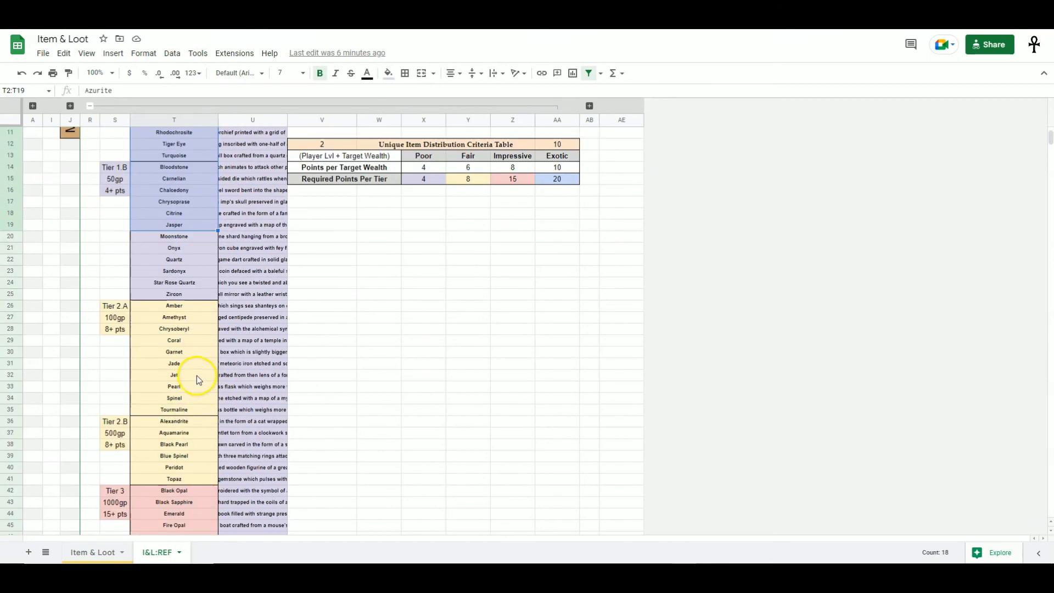
scroll(196, 375, "down", 2)
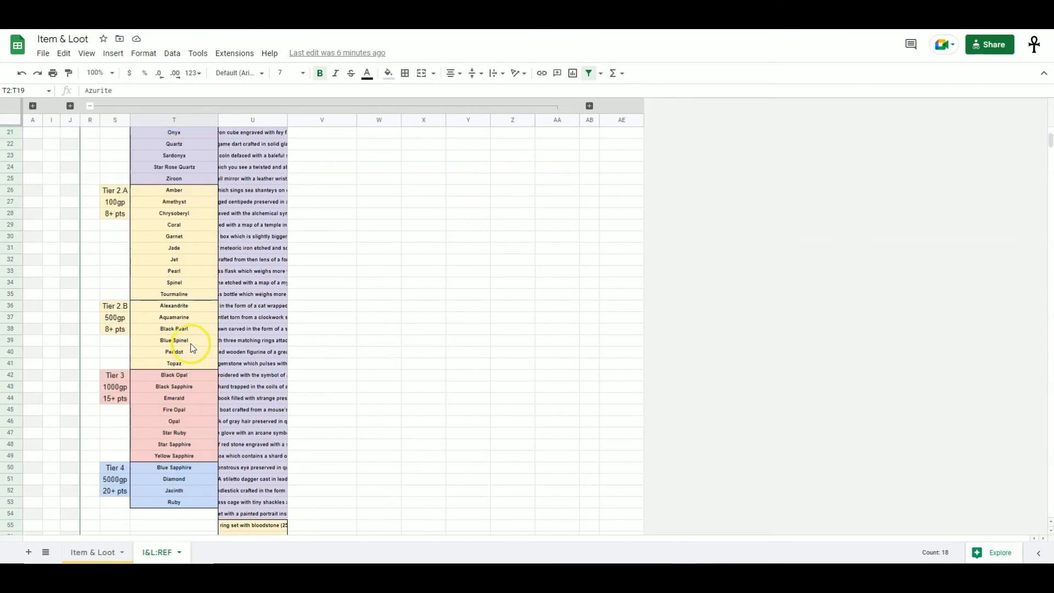
scroll(190, 344, "up", 4)
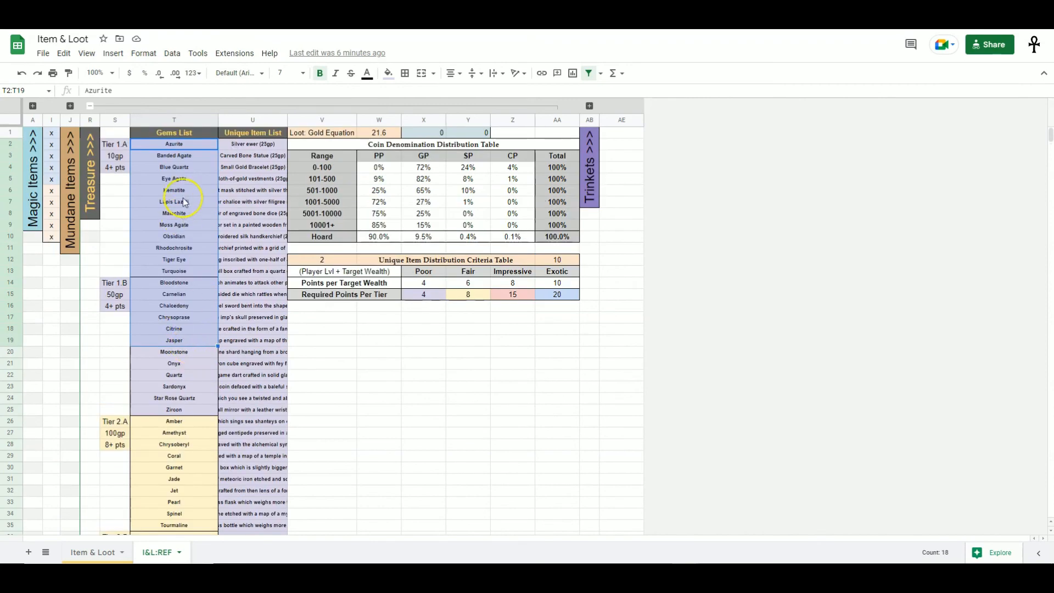
scroll(160, 426, "down", 6)
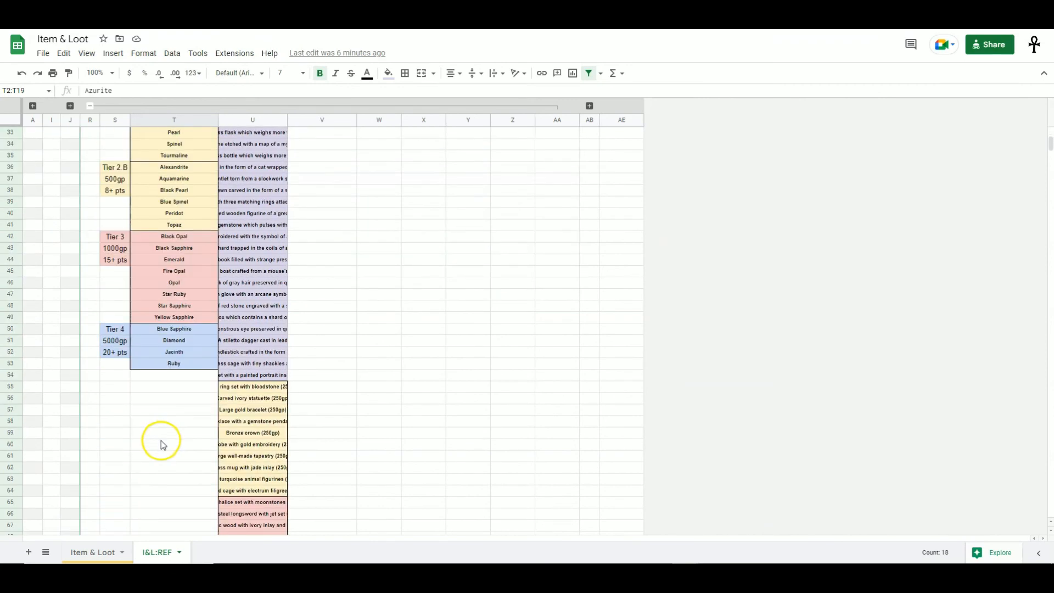
scroll(162, 443, "up", 6)
left_click(346, 273)
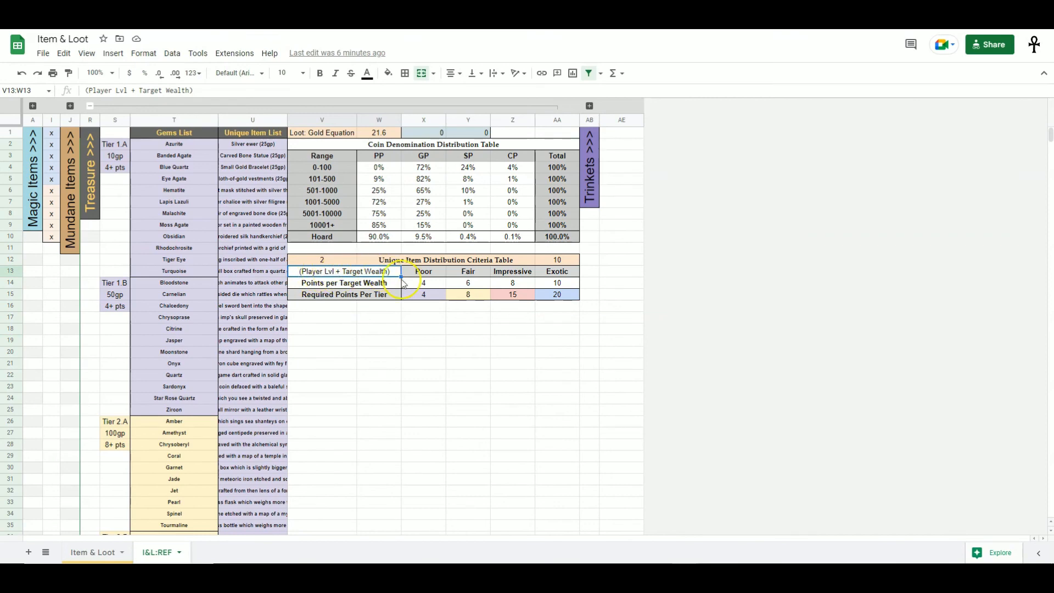
- Compare the Treasure Generator's Avg. Player Lvl and Target's Wealth options with the Points per Target Wealth row
key("ctrl+shift+Page_Up")
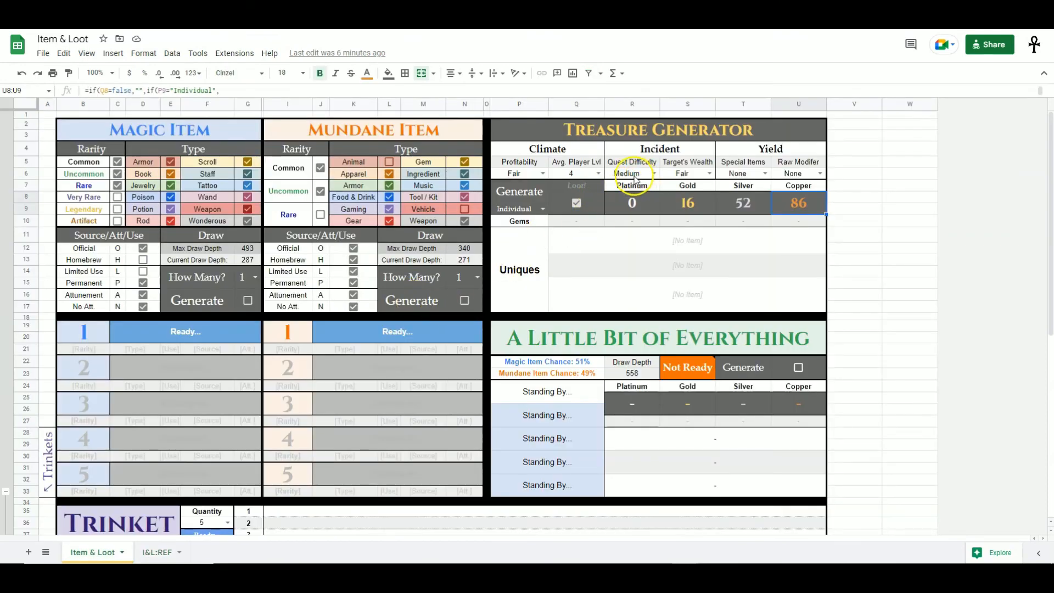
left_click(572, 175)
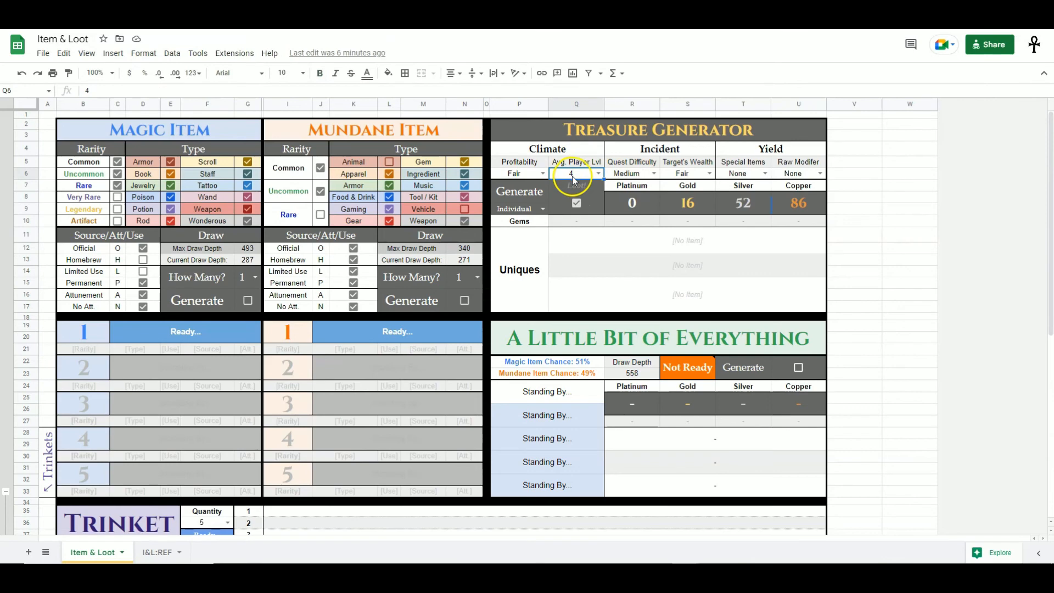
key("ctrl+shift+Page_Down")
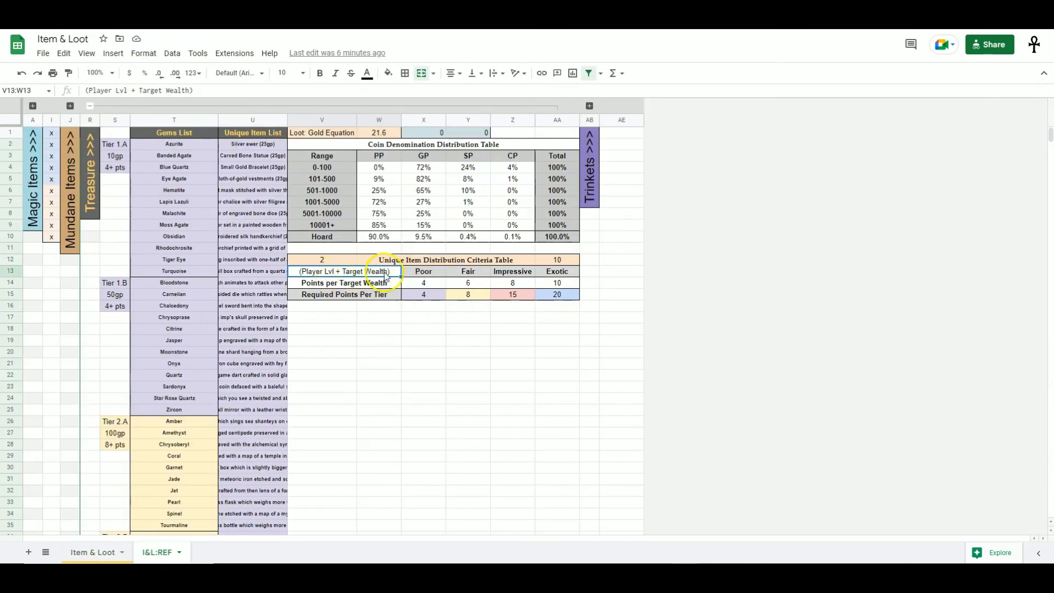
left_click(429, 282)
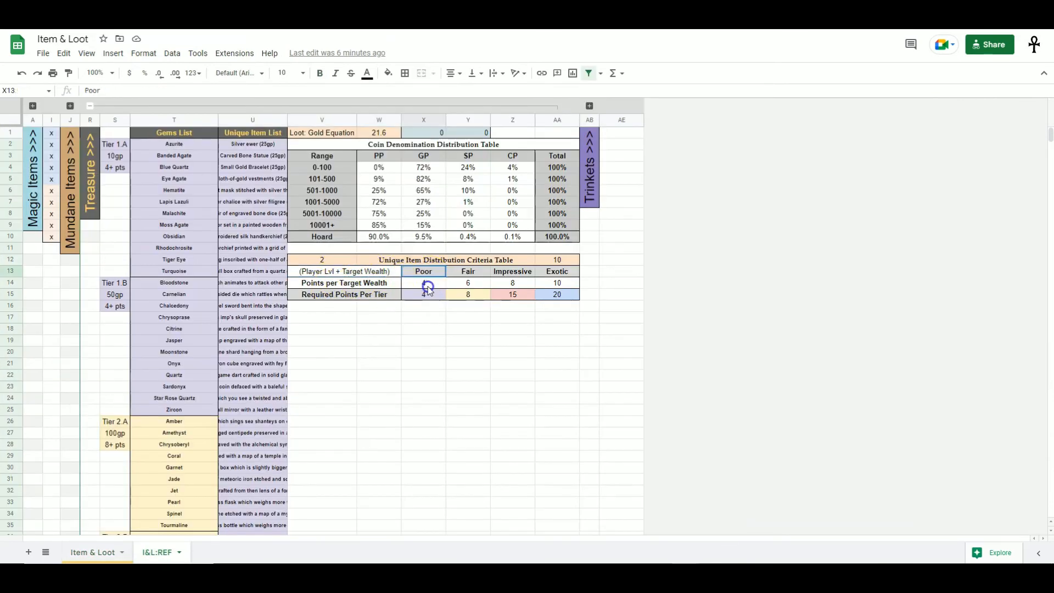
left_click(472, 282)
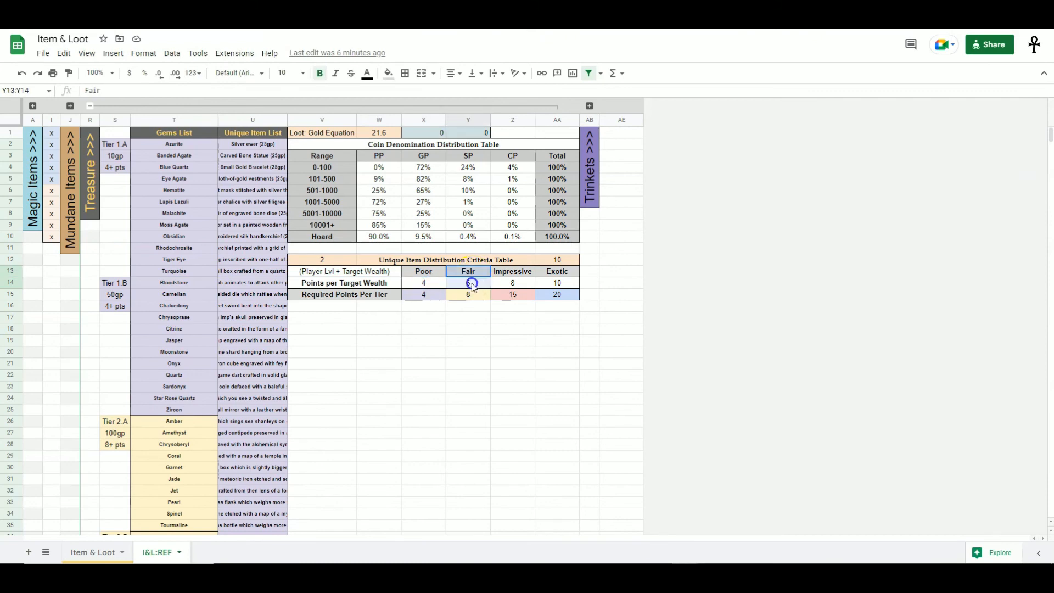
key("alt+Up")
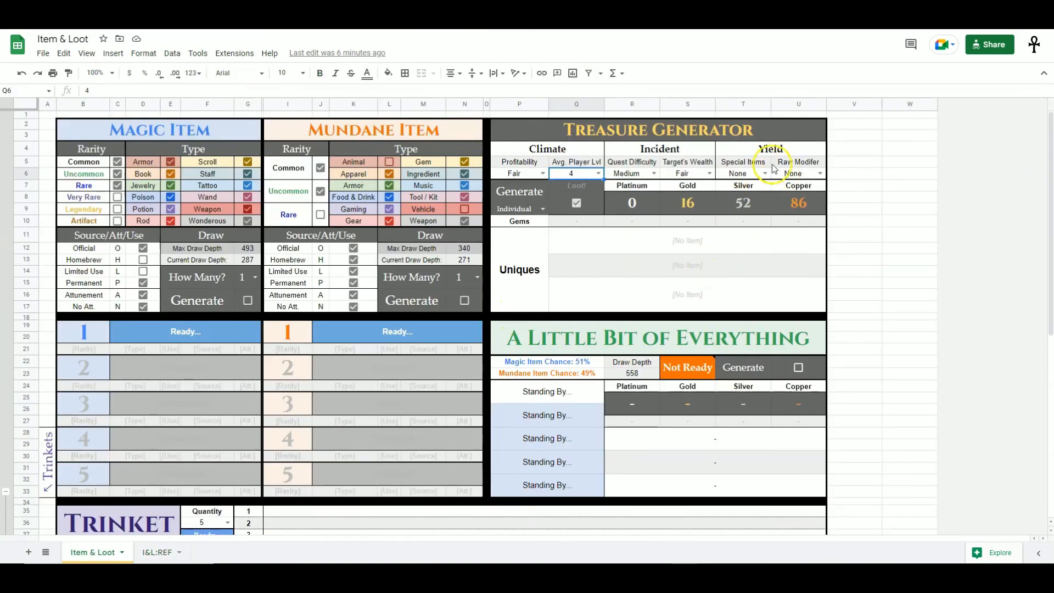
left_click(709, 174)
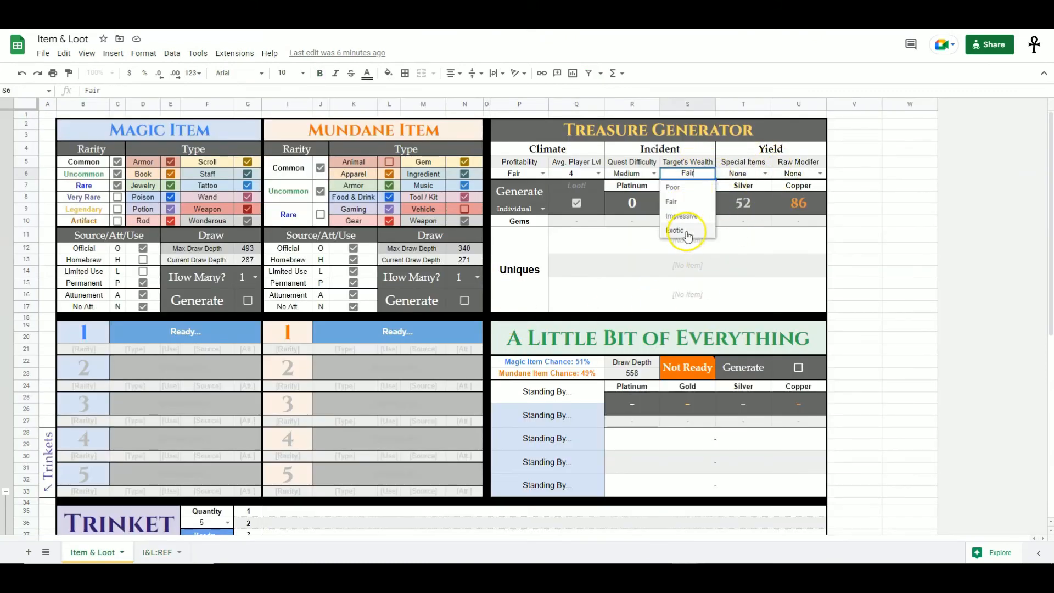
left_click(825, 240)
key("alt+Down")
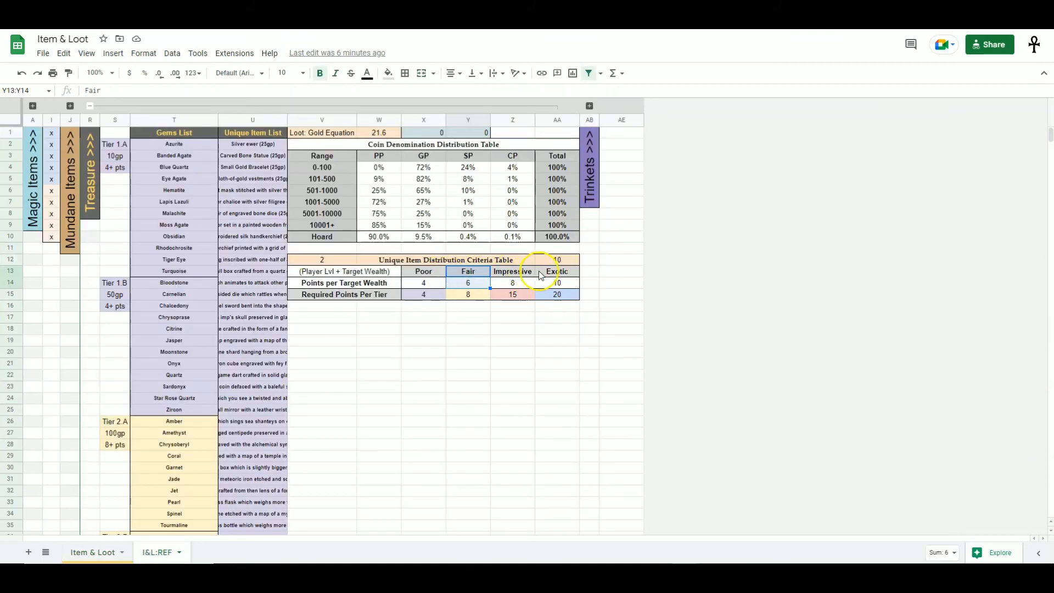
- Inspect the Points per Target Wealth values and the formula in the criteria table's points total cell
left_click(435, 281)
key("Right")
key("Right")
key("Right")
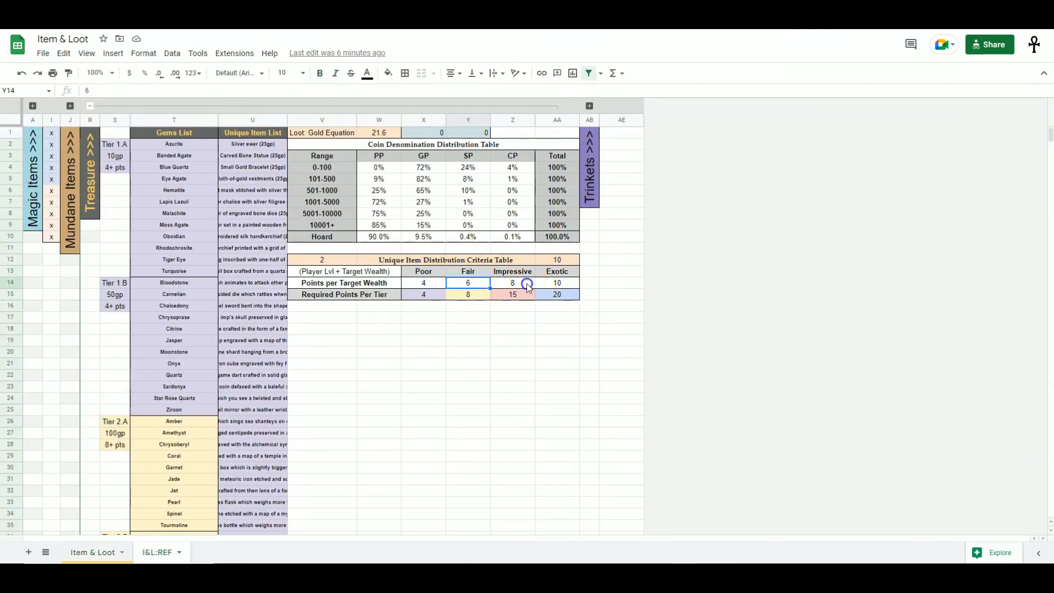
left_click(321, 273)
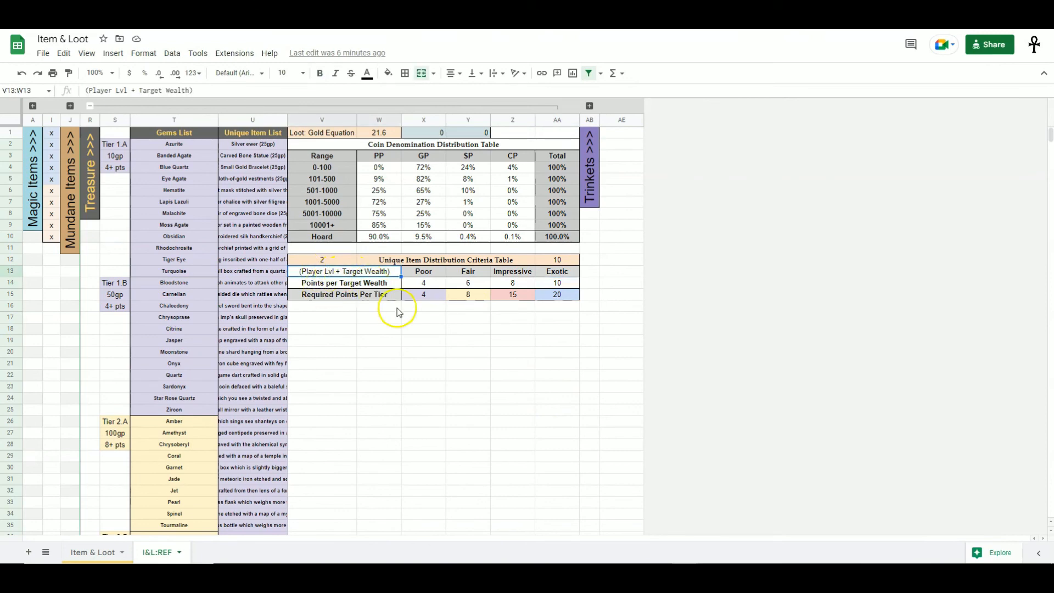
key("ctrl+shift+Page_Up")
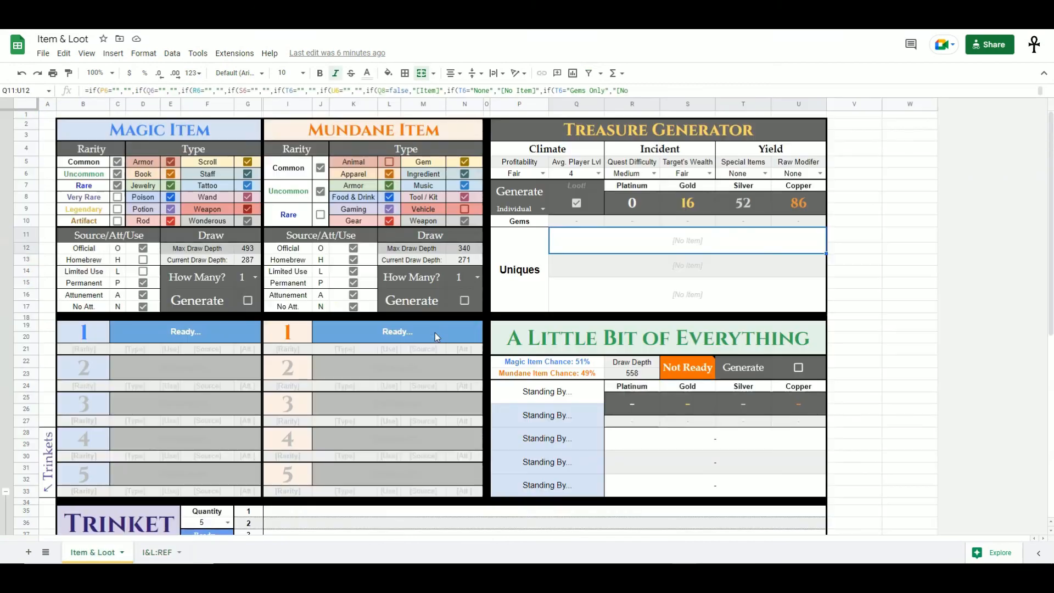
key("ctrl+shift+Page_Down")
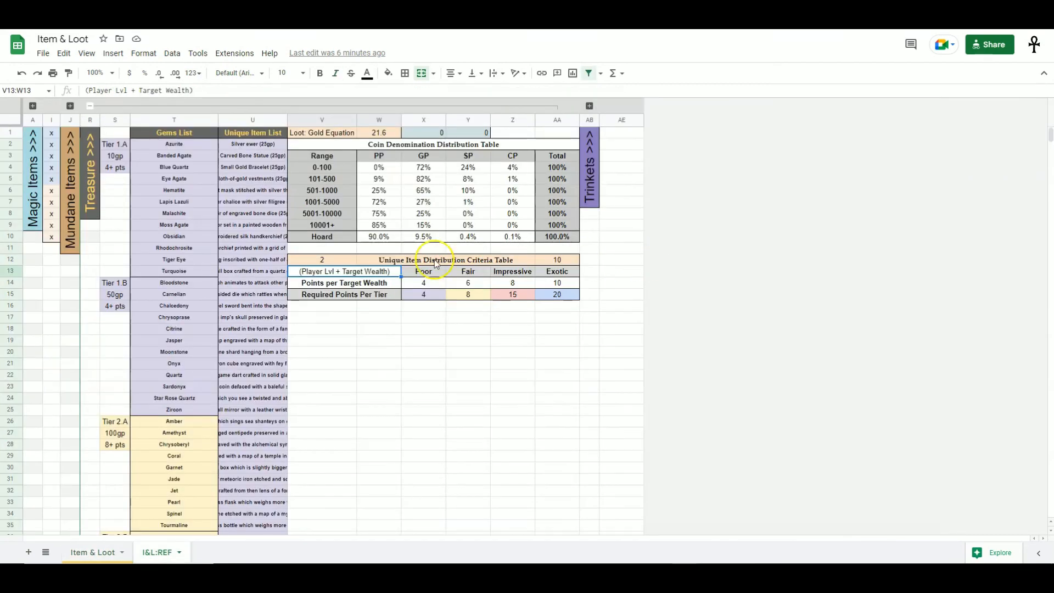
left_click_drag(469, 273, 469, 287)
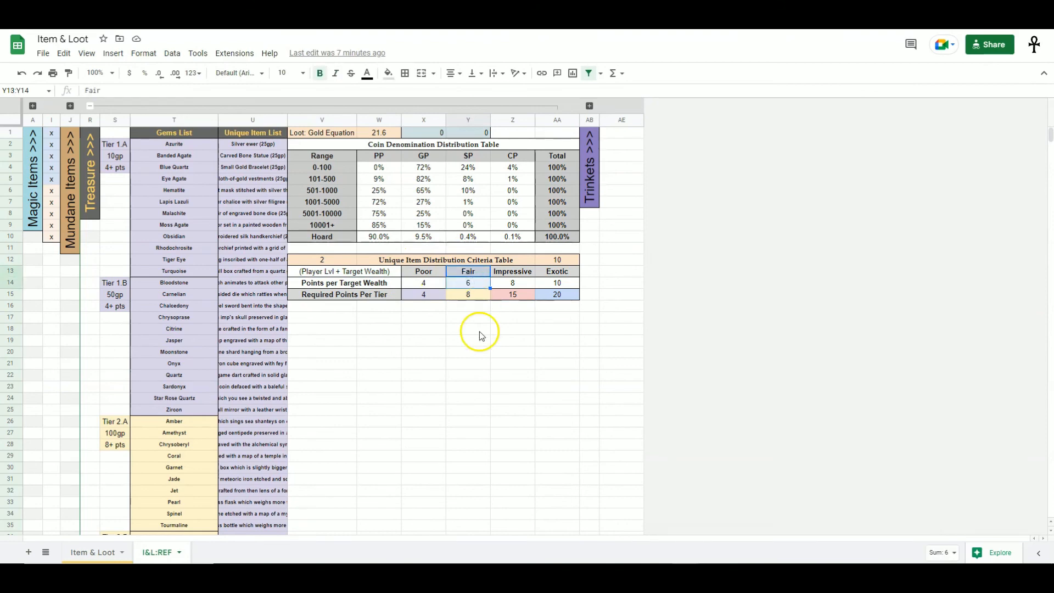
left_click(552, 262)
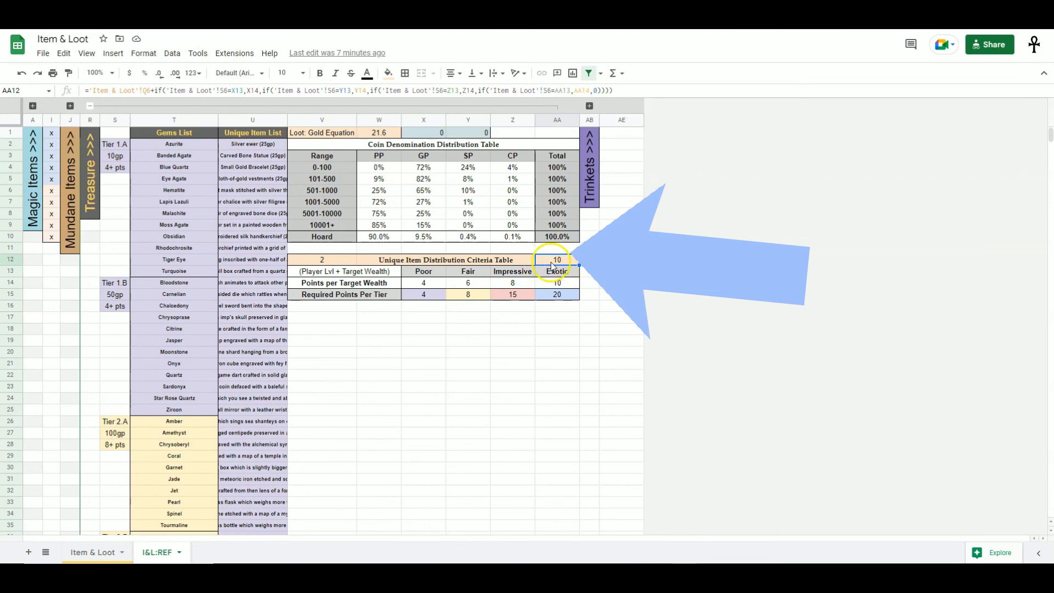
left_click_drag(423, 294, 571, 296)
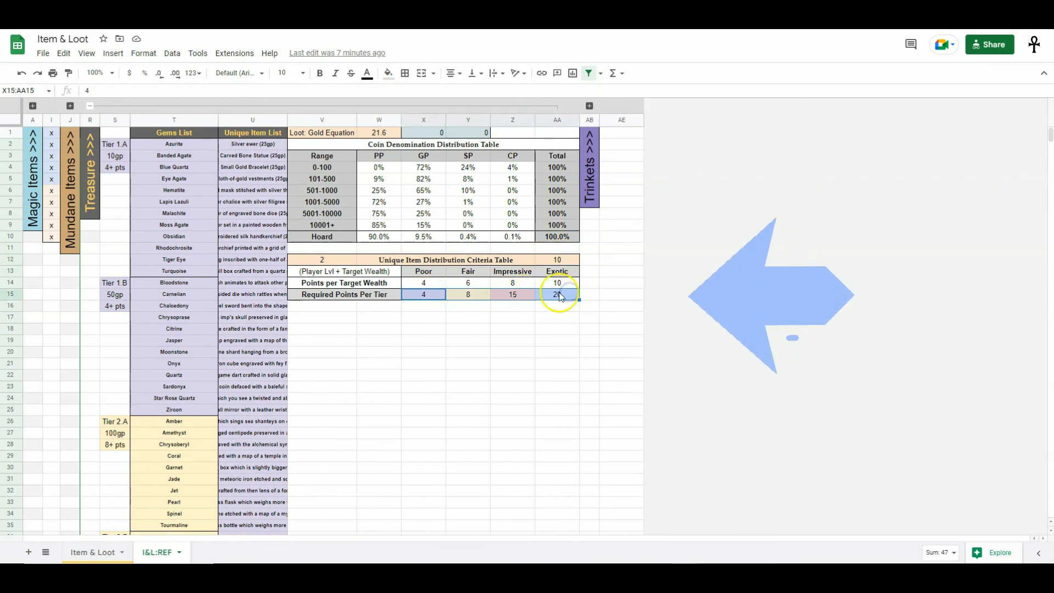
left_click(435, 306)
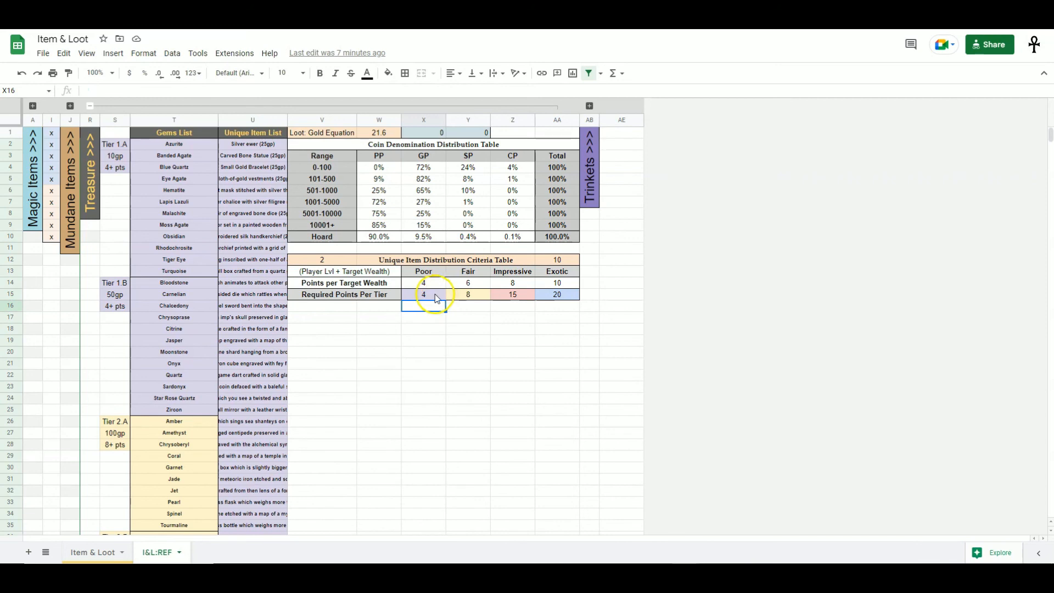
- Relate the Gems List and Unique Item List tiers to the Required Points Per Tier row
left_click_drag(181, 144, 189, 341)
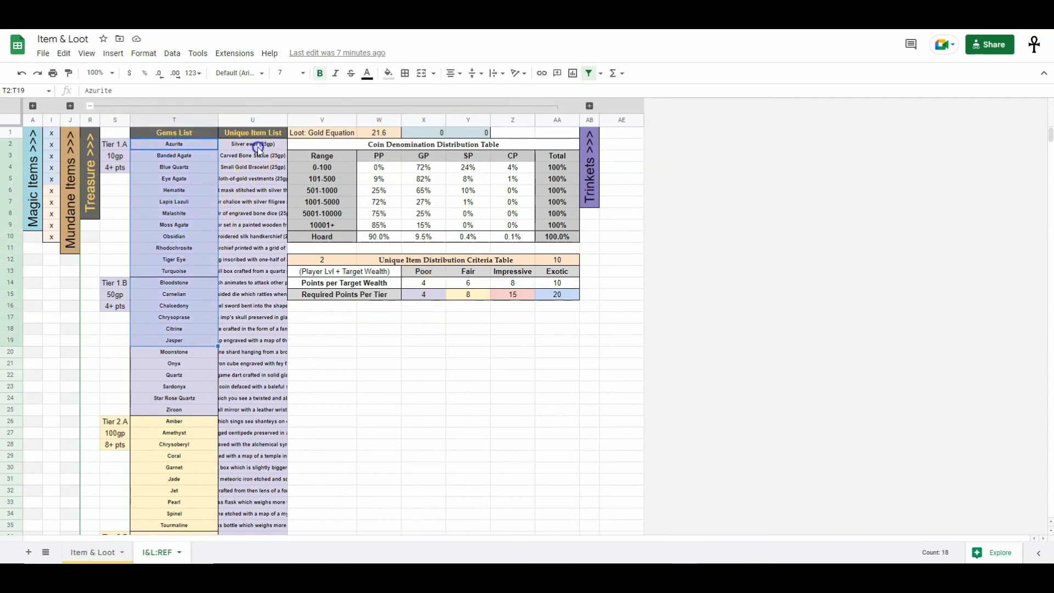
left_click_drag(258, 147, 261, 271)
left_click(437, 296)
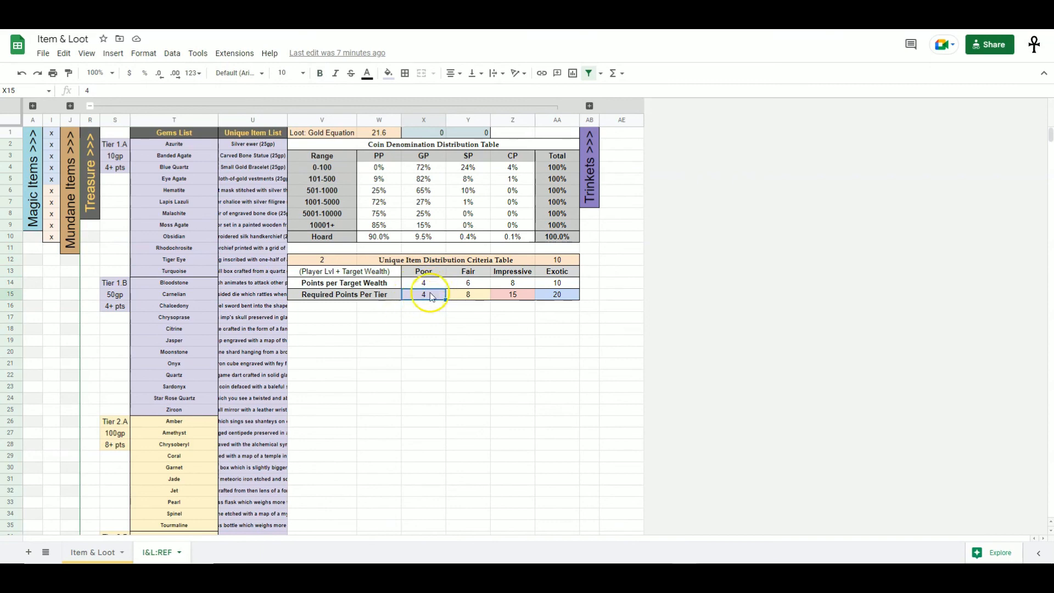
left_click_drag(207, 203, 263, 304)
left_click(420, 329)
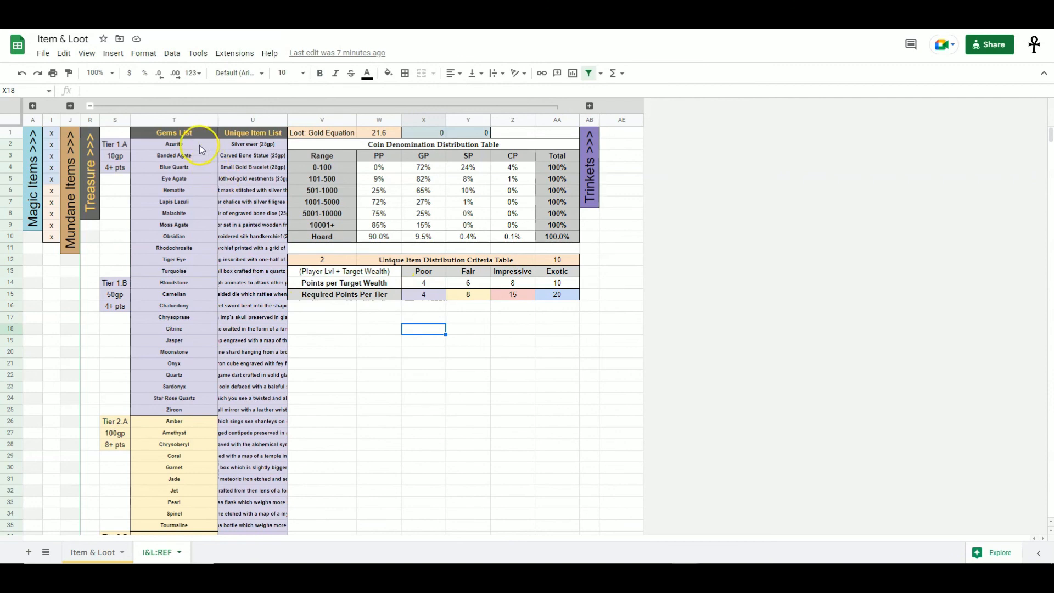
left_click_drag(200, 144, 190, 301)
left_click_drag(252, 213, 253, 386)
left_click(440, 296)
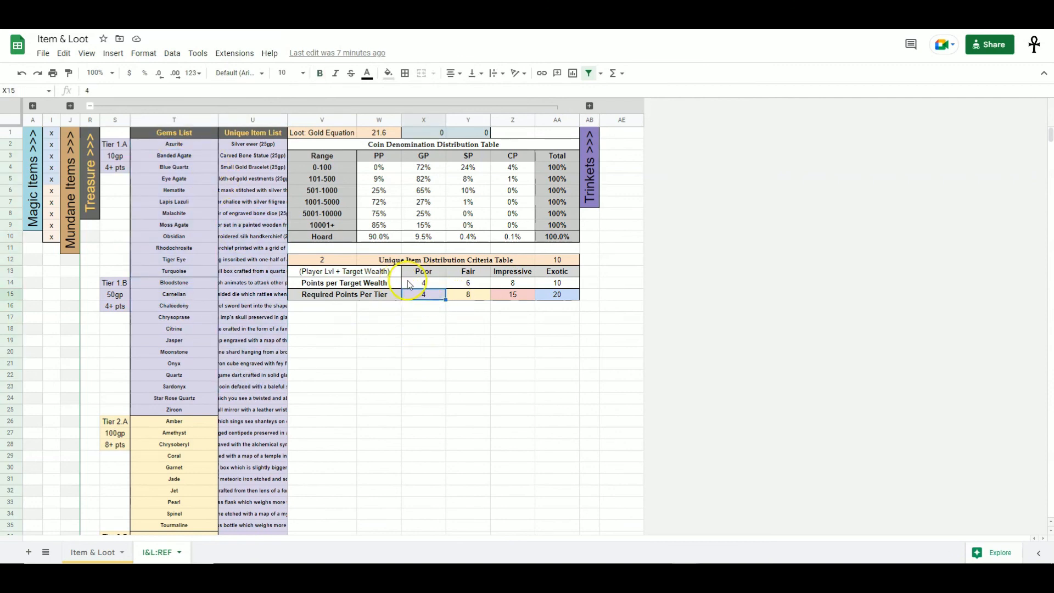
left_click(431, 284)
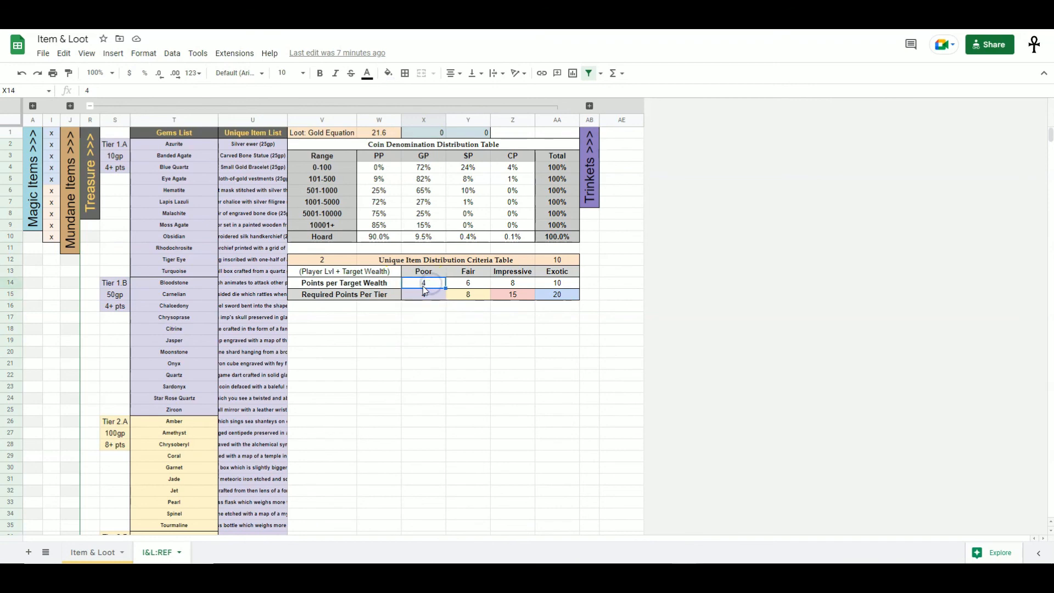
- Set the Treasure Generator's Target's Wealth to Poor
key("ctrl+shift+Page_Up")
left_click(709, 173)
left_click(691, 192)
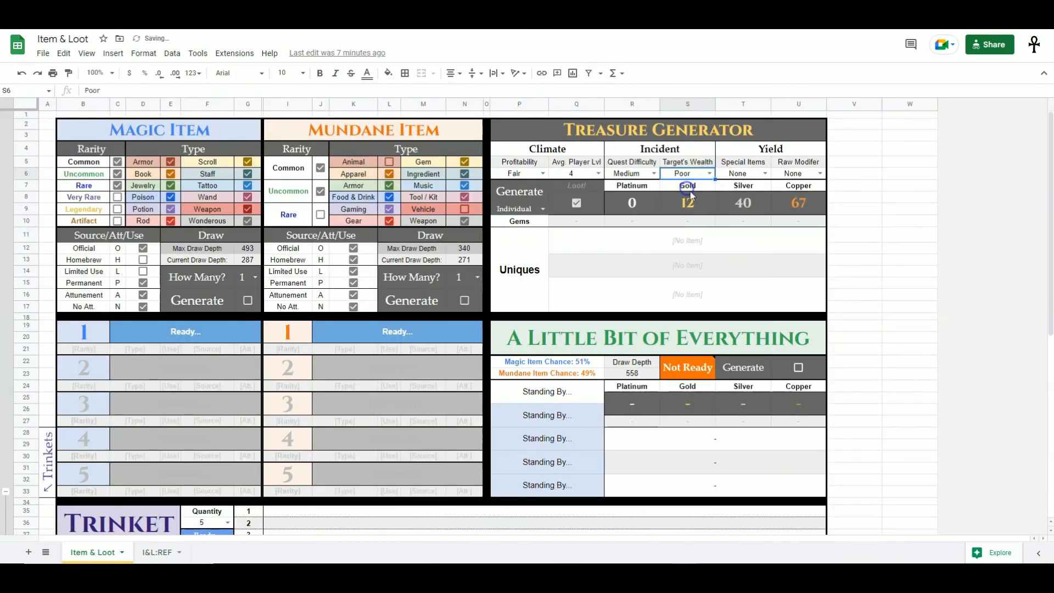
- Examine the Poor and Fair required points against the tier 1 and tier 2 gem lists in the reference sheet
key("ctrl+shift+Page_Down")
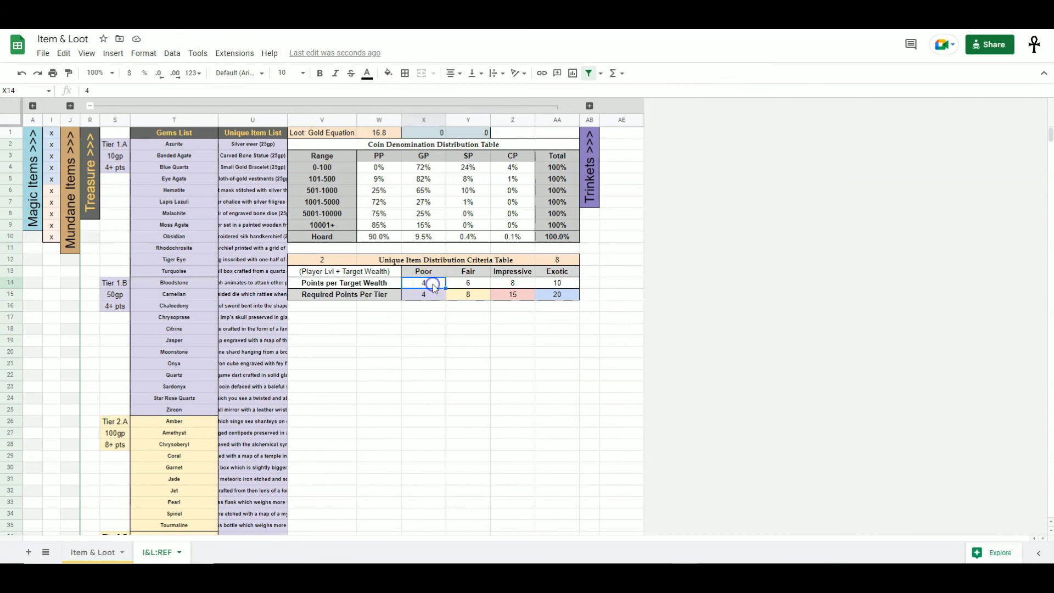
left_click(431, 297)
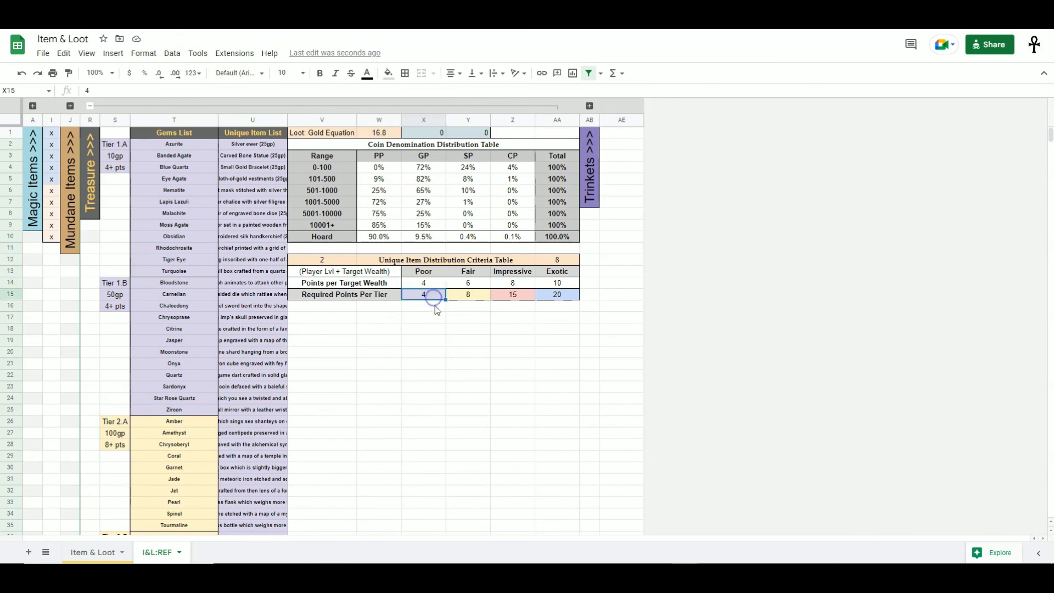
left_click_drag(199, 144, 236, 387)
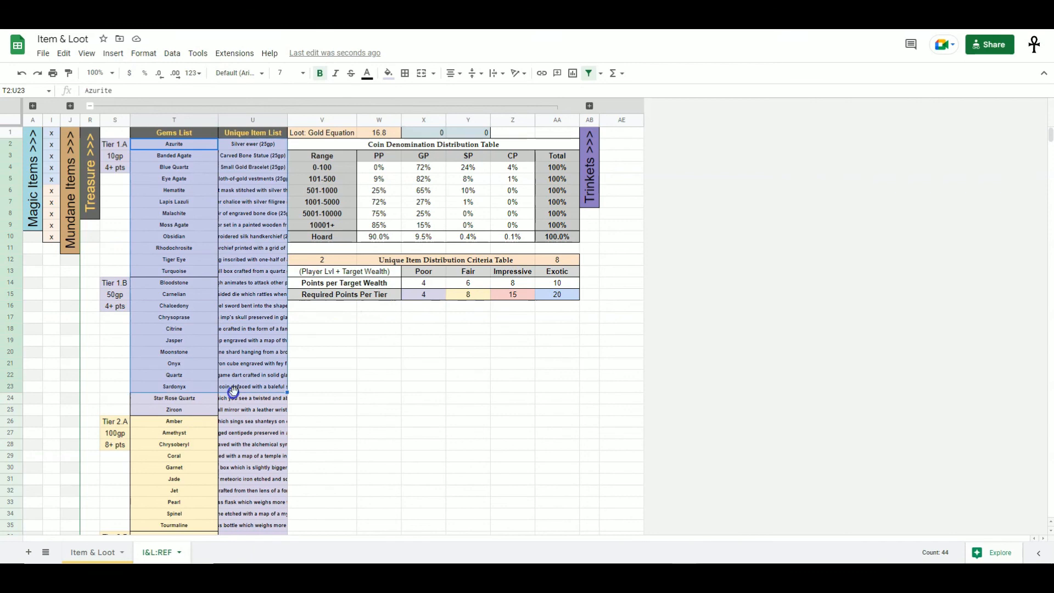
left_click(377, 376)
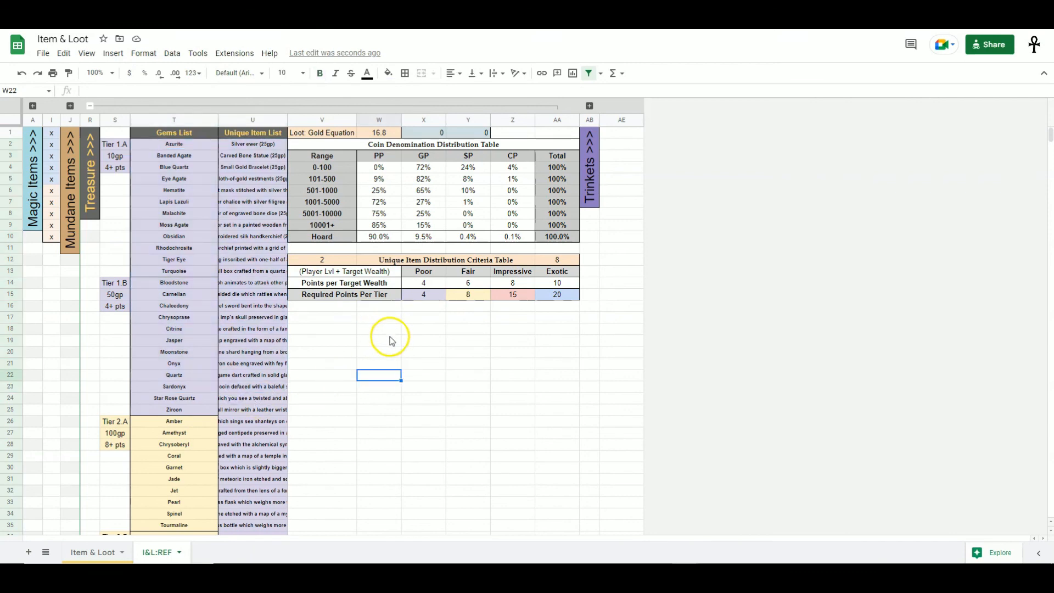
scroll(330, 351, "down", 3)
left_click_drag(174, 341, 176, 407)
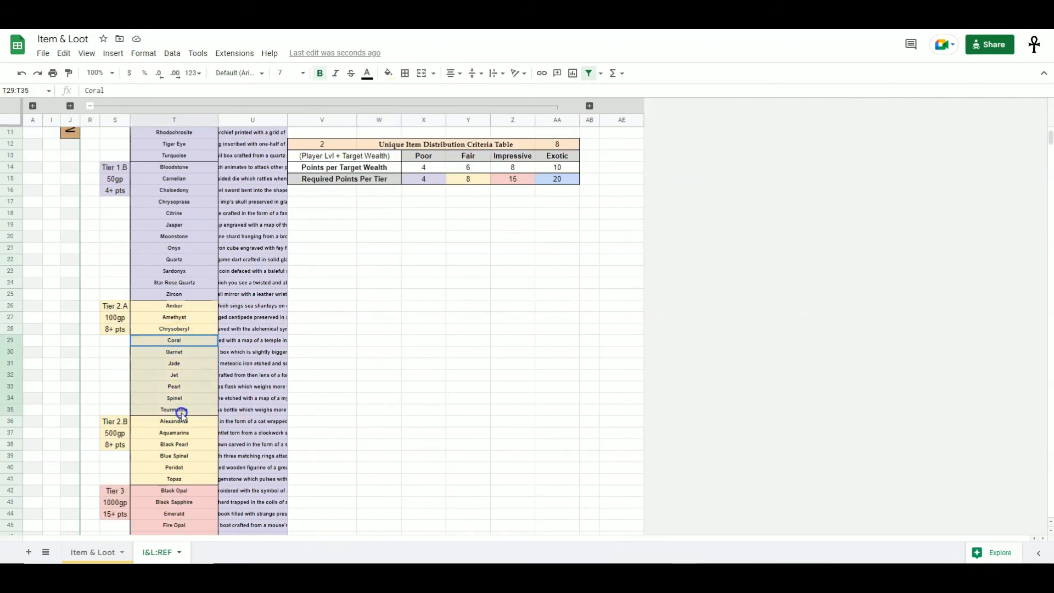
scroll(255, 383, "down", 5)
scroll(377, 400, "up", 5)
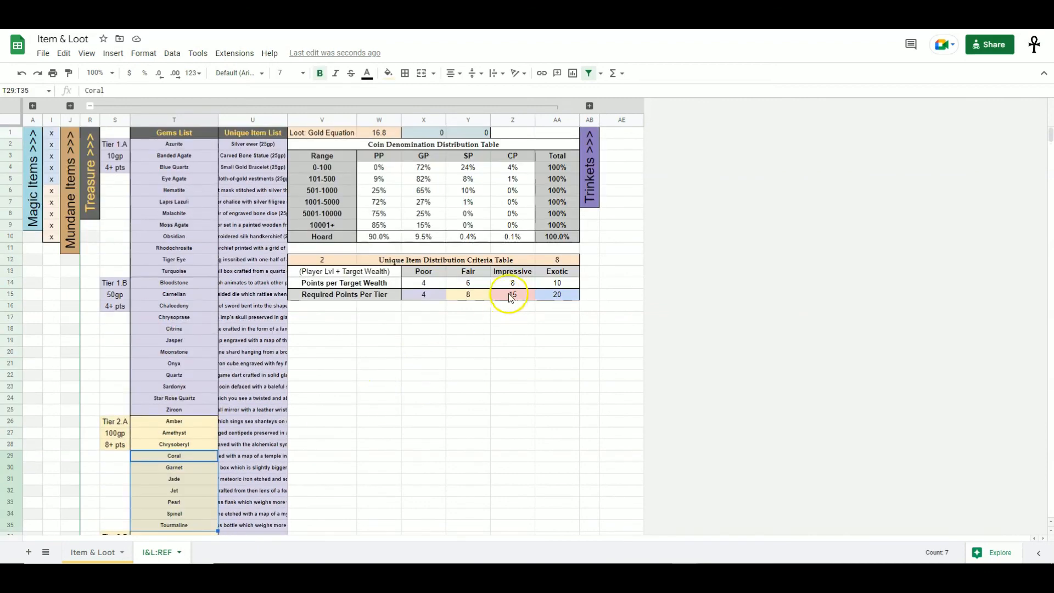
left_click(482, 293)
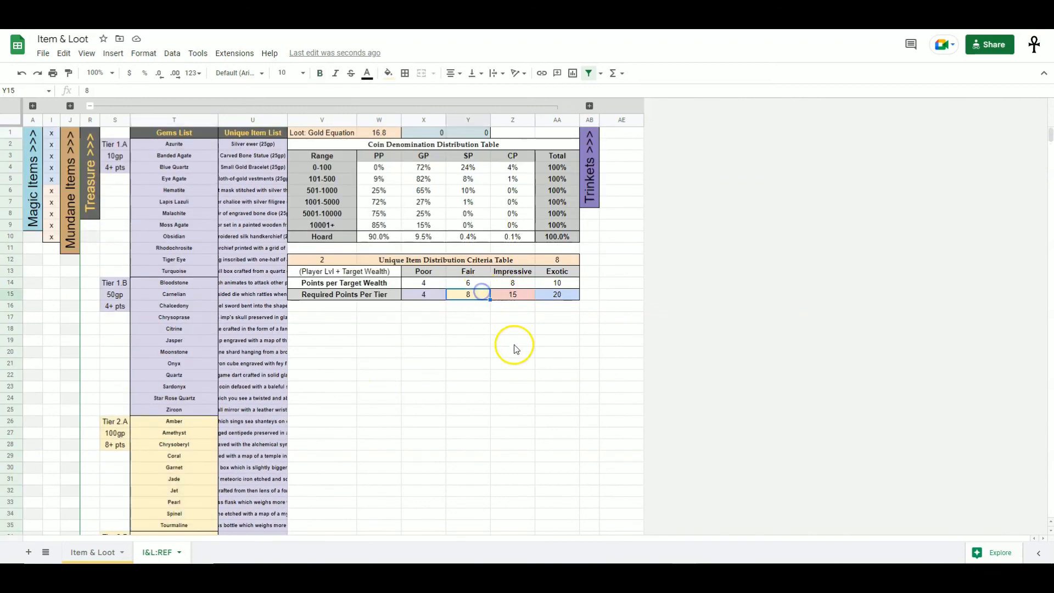
left_click(557, 261)
key("ctrl+shift+Page_Up")
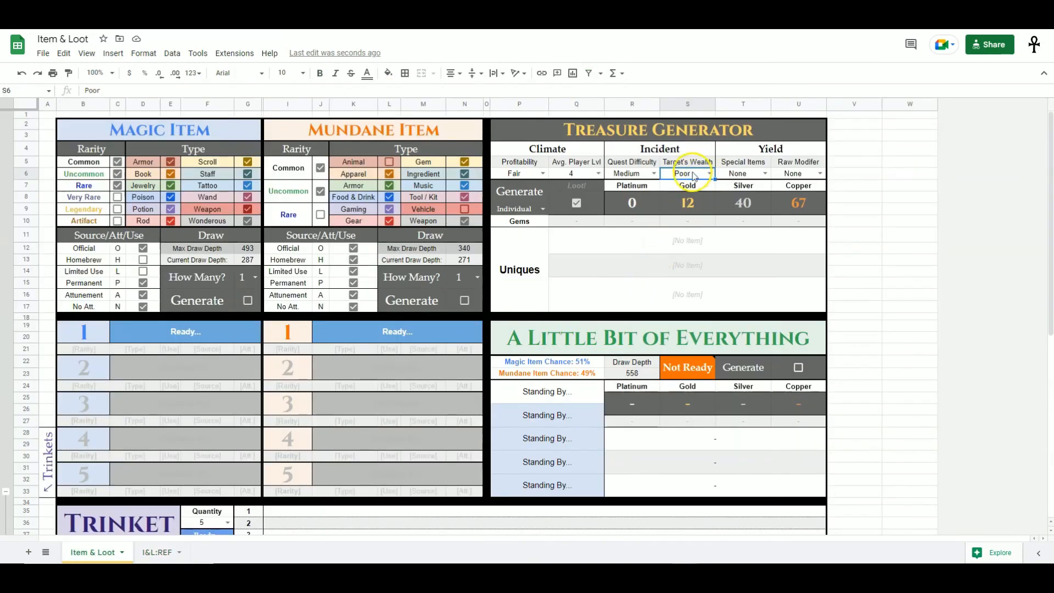
- Review the tier 2 gem list, the unique item list, and the formula in the criteria table's points total cell
key("ctrl+shift+Page_Down")
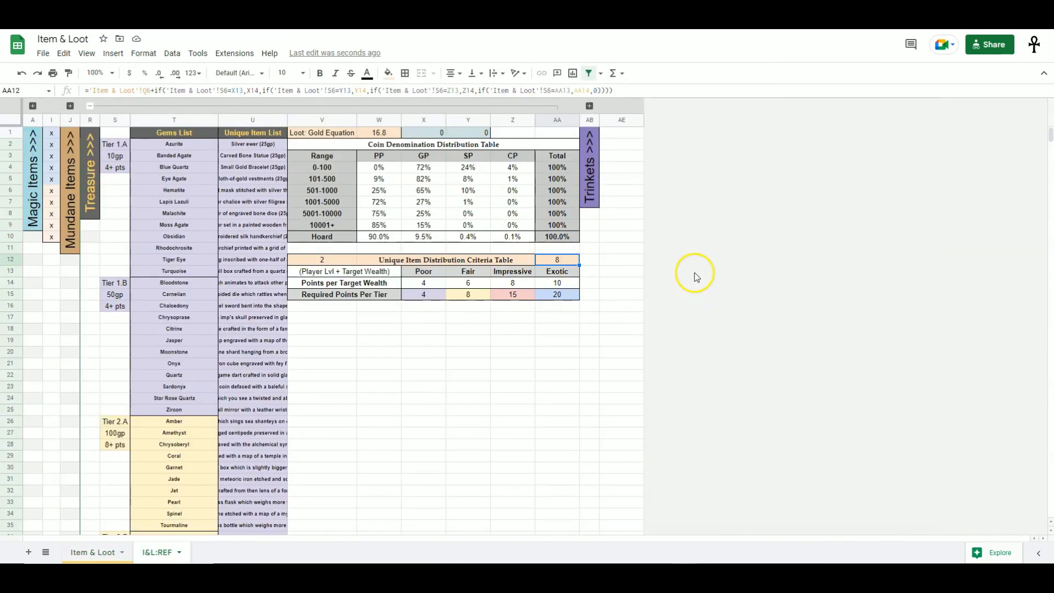
left_click(464, 297)
scroll(209, 412, "down", 3)
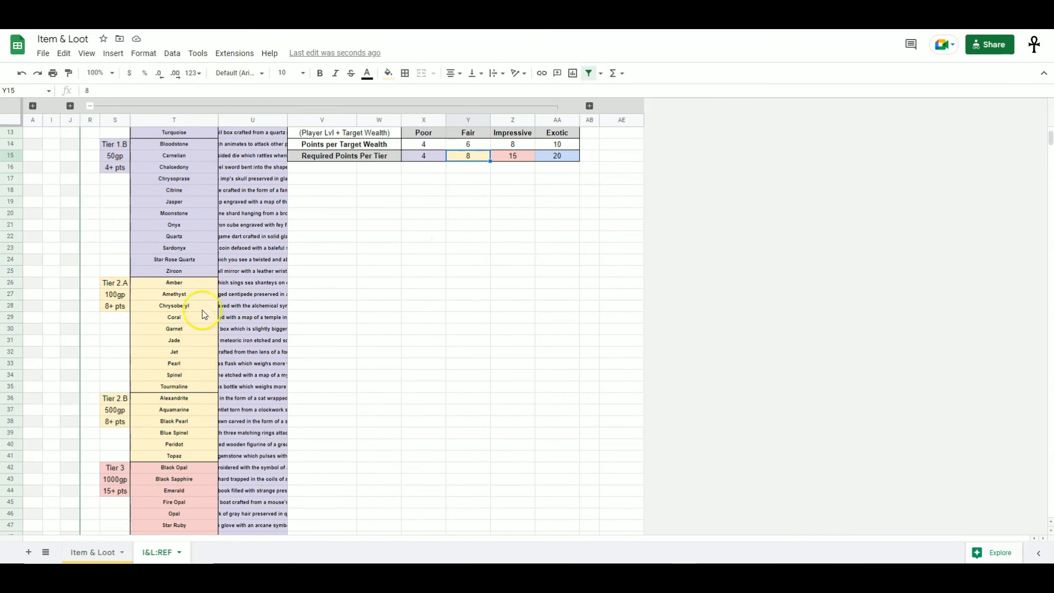
left_click_drag(188, 285, 174, 455)
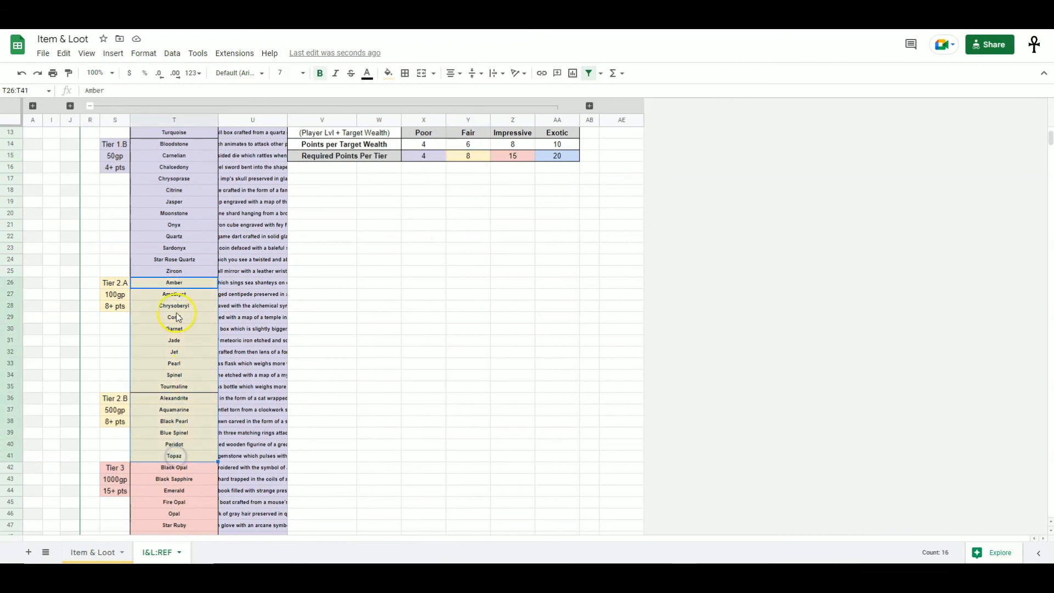
scroll(186, 335, "down", 10)
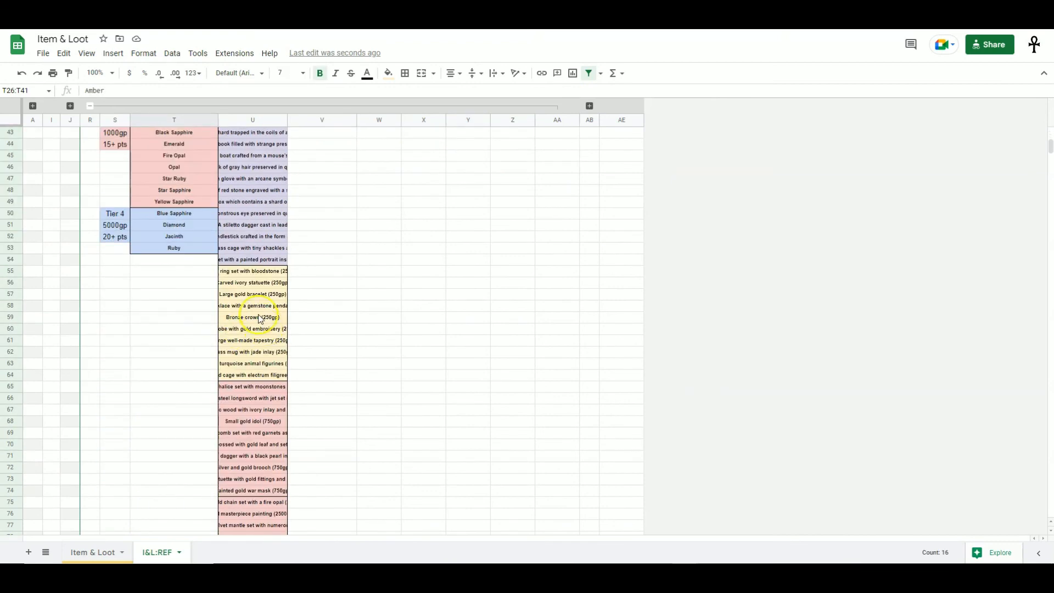
left_click_drag(260, 277, 269, 376)
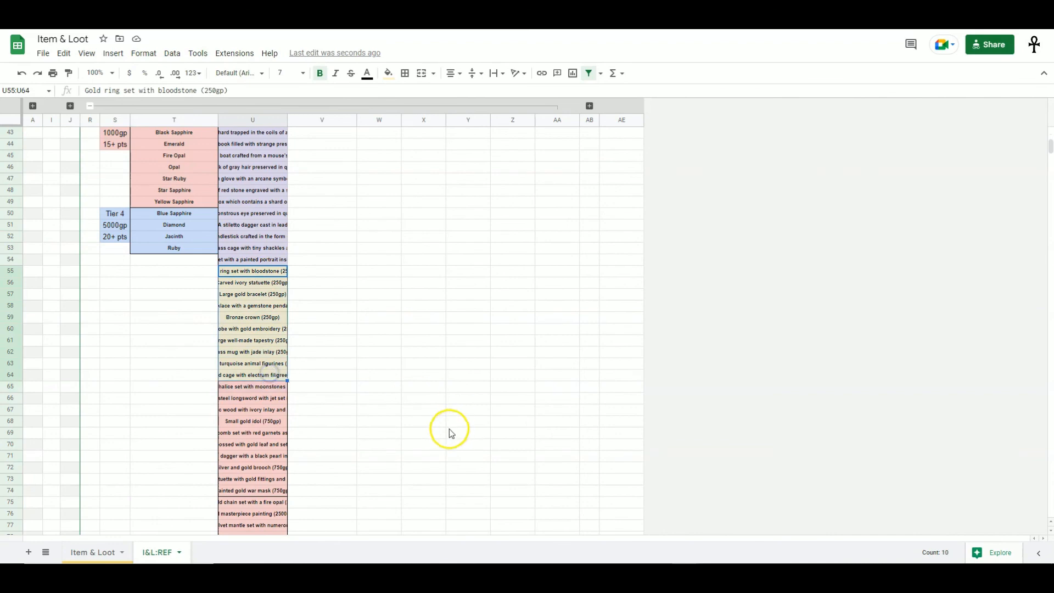
scroll(438, 437, "up", 14)
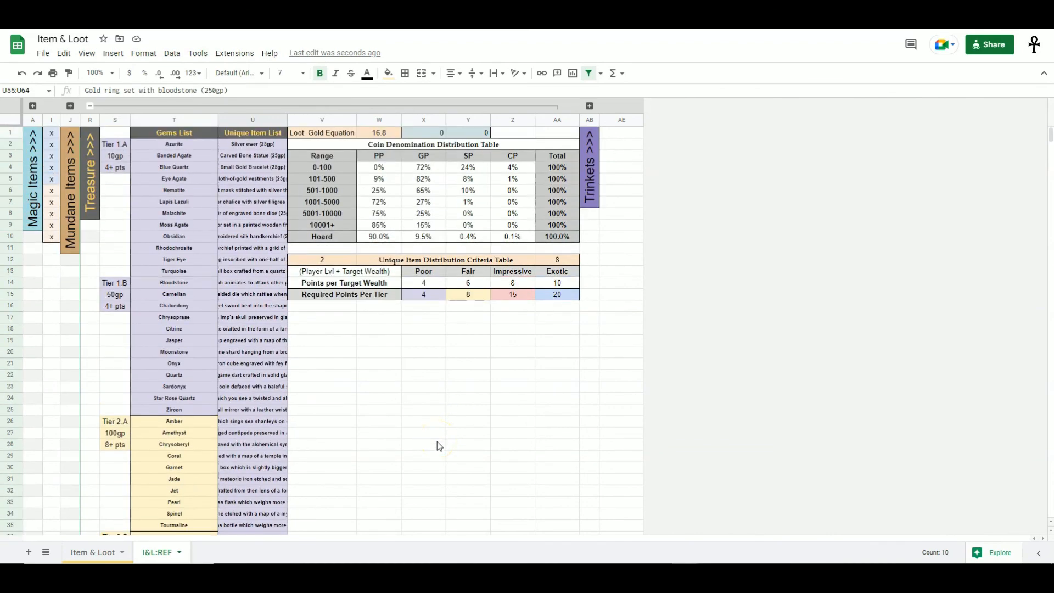
left_click(526, 294)
left_click(556, 296)
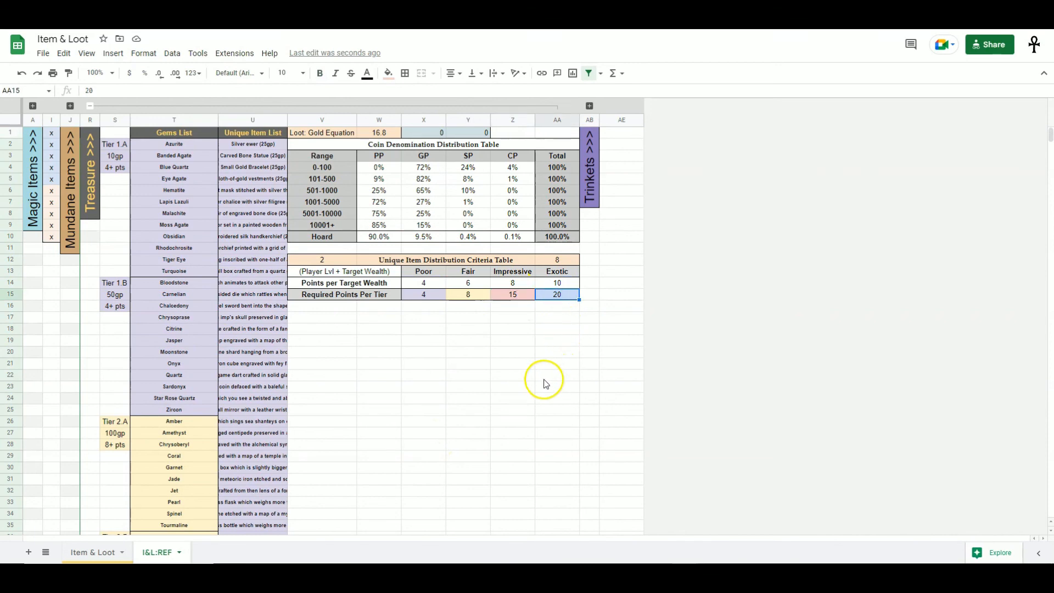
scroll(527, 378, "down", 12)
scroll(423, 441, "up", 12)
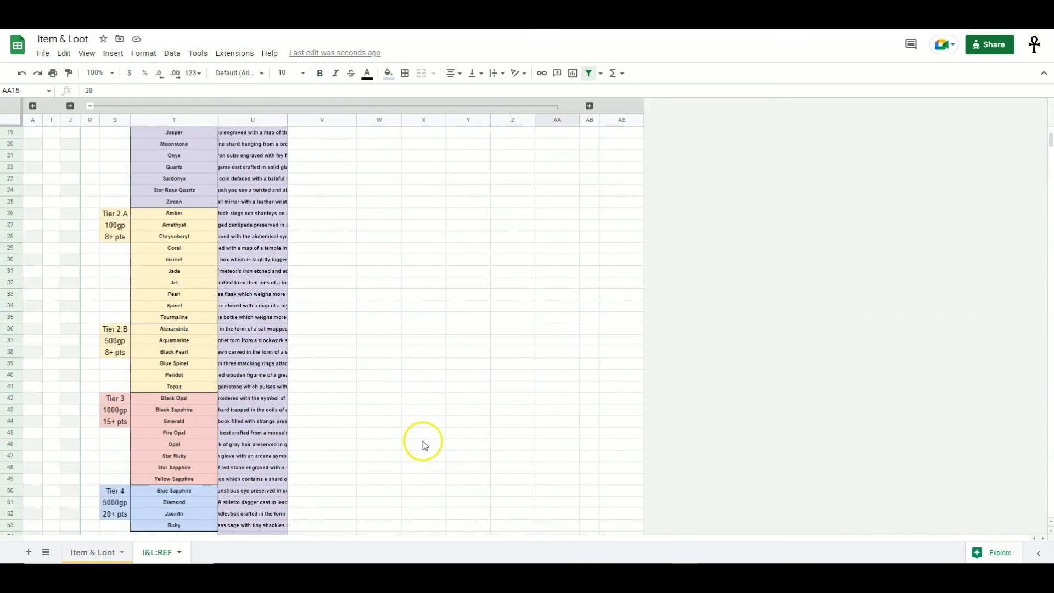
left_click(561, 260)
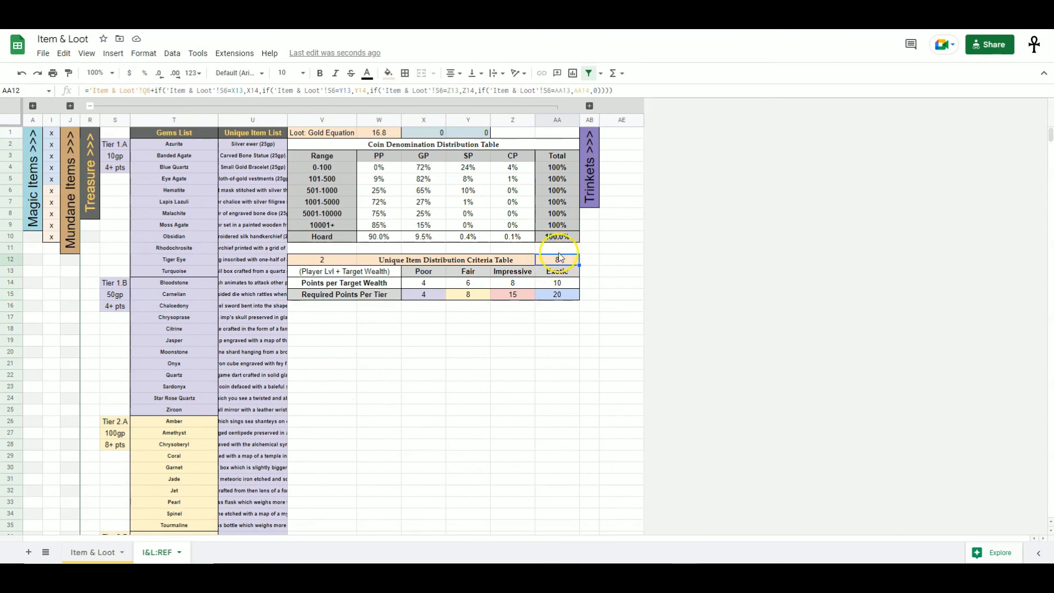
- Compare the Points per Target Wealth and Required Points Per Tier rows with the gem tiers and the random player-level cell
left_click(321, 275)
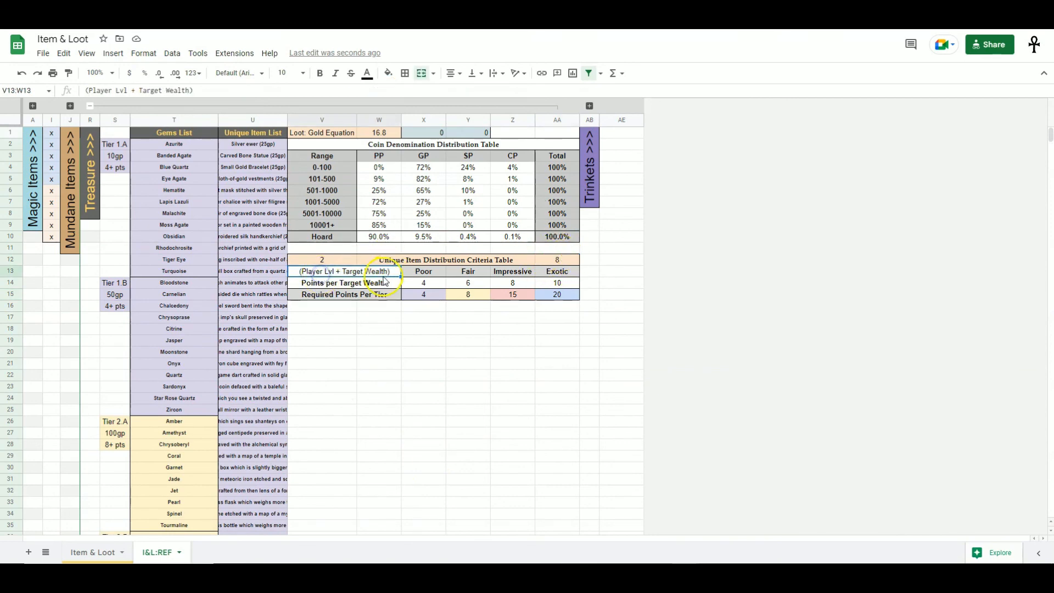
left_click(500, 293)
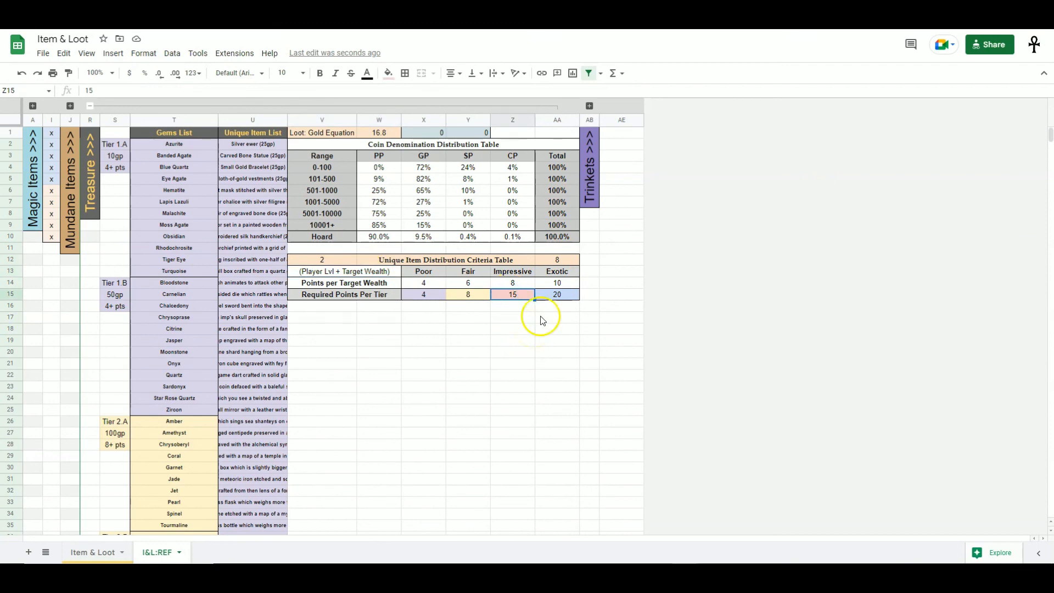
left_click_drag(423, 283, 558, 293)
left_click(546, 378)
left_click_drag(423, 283, 555, 282)
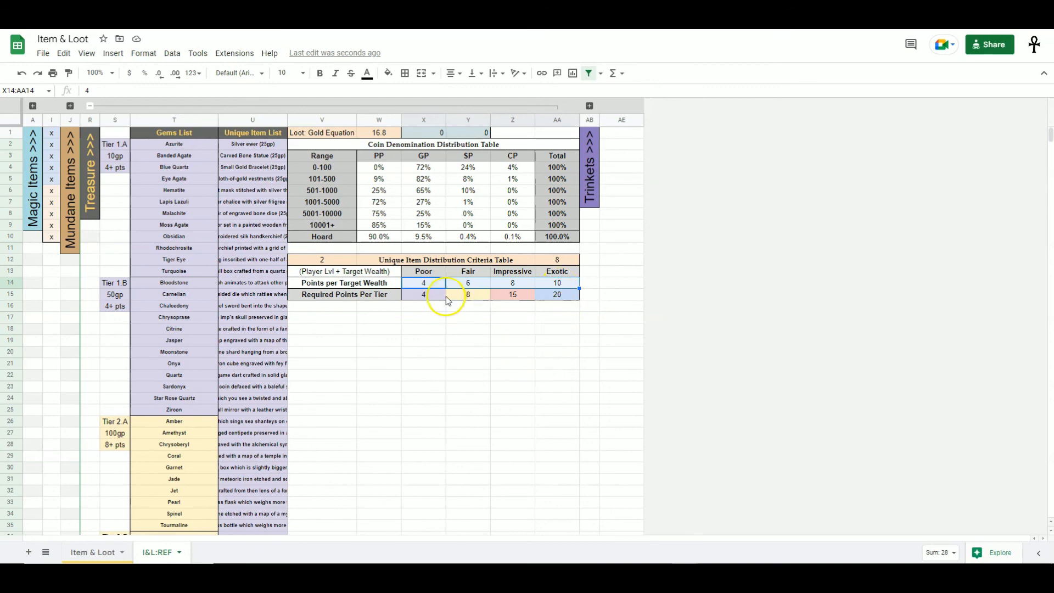
left_click(464, 318)
left_click_drag(429, 295, 566, 293)
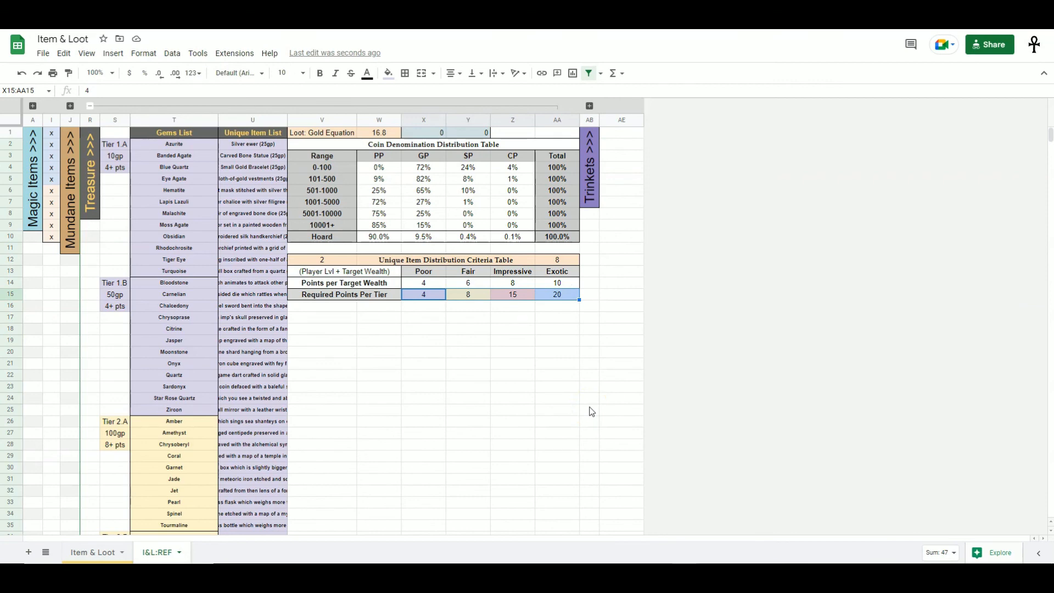
scroll(460, 348, "down", 5)
left_click_drag(174, 306, 182, 502)
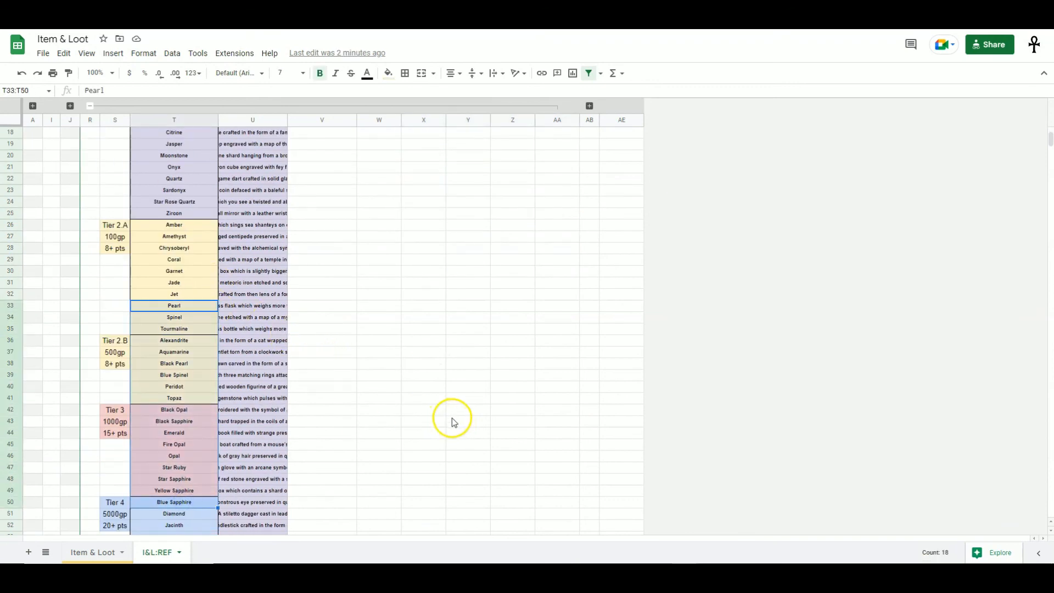
scroll(454, 417, "up", 5)
left_click(501, 342)
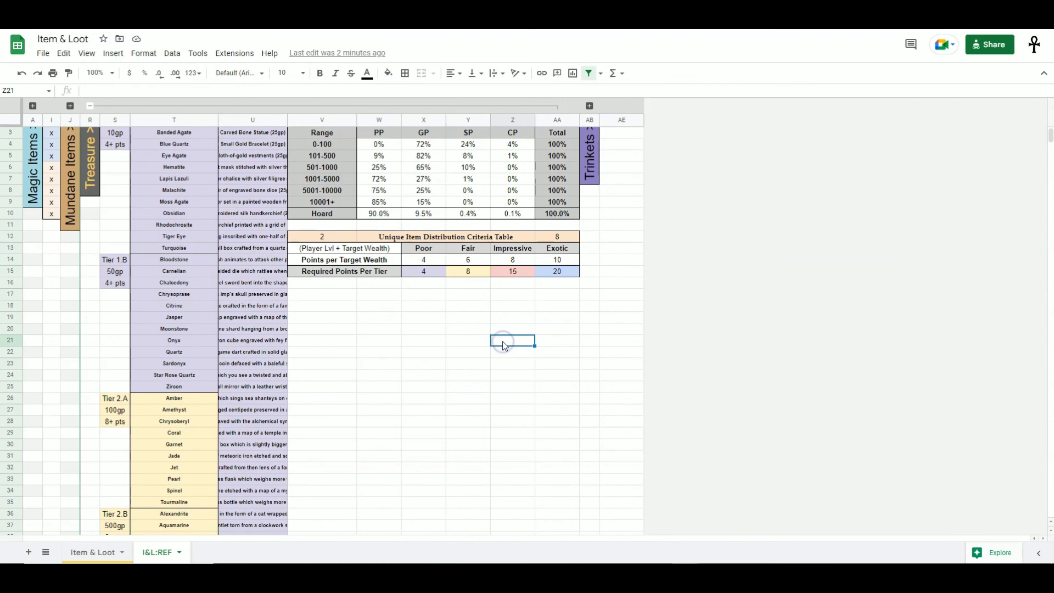
left_click_drag(431, 258, 549, 273)
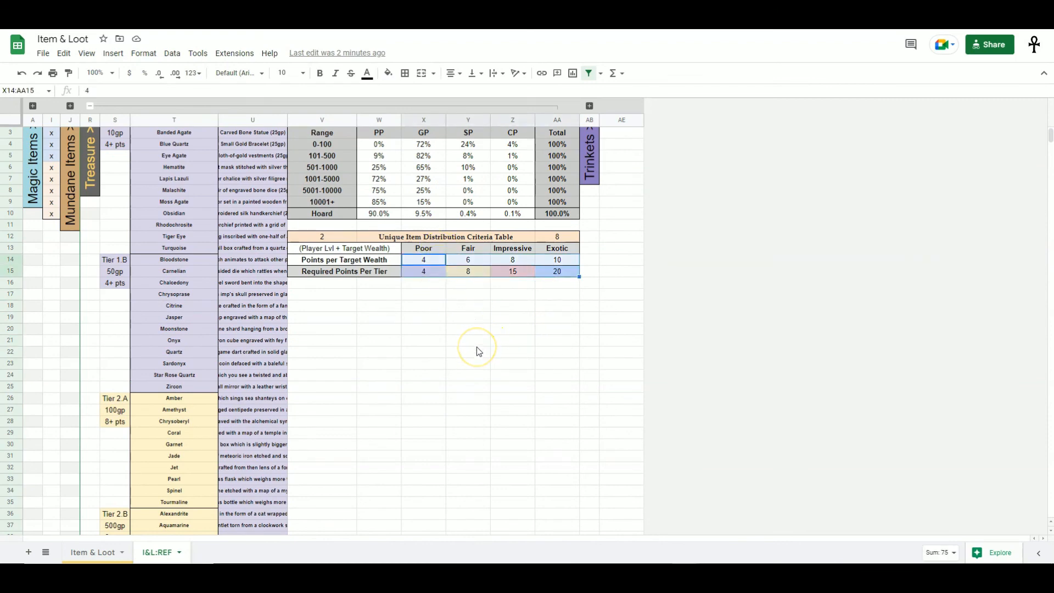
left_click(325, 237)
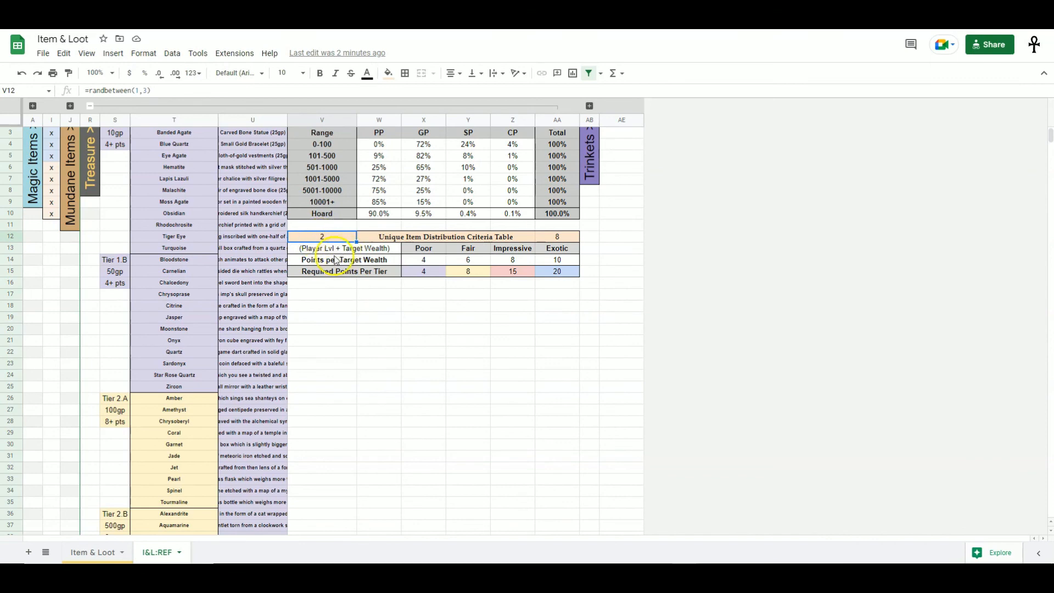
scroll(144, 159, "up", 2)
- Collapse the Treasure column group and expand the Trinkets column group in the reference sheet
left_click(90, 107)
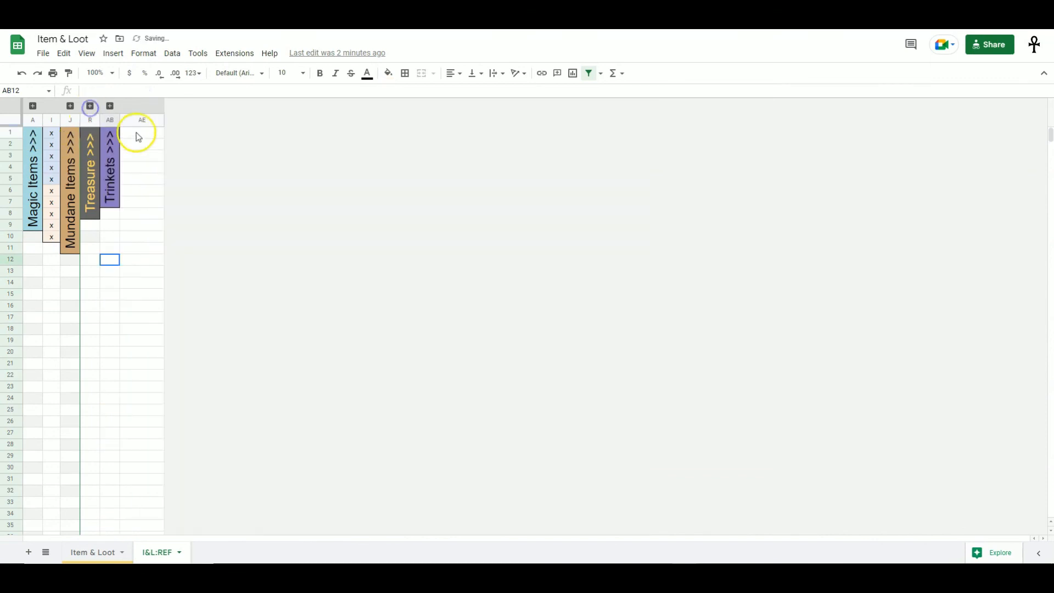
left_click(109, 106)
left_click(529, 253)
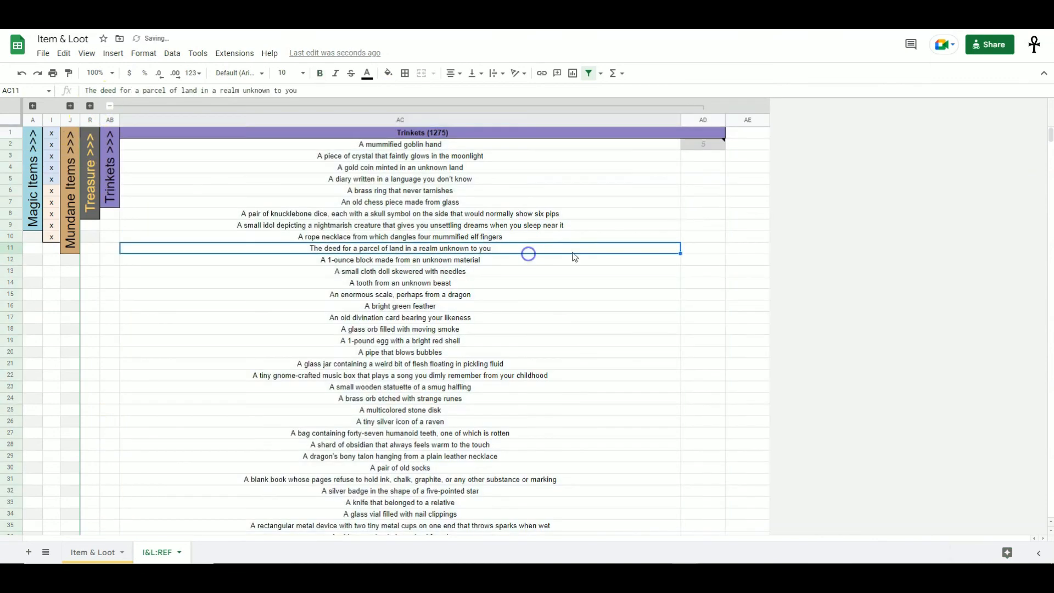
- Examine the Trinkets list entries and the formula of the trinket quantity cell beside the list header
left_click(459, 145)
left_click_drag(459, 145, 465, 526)
scroll(426, 347, "up", 10)
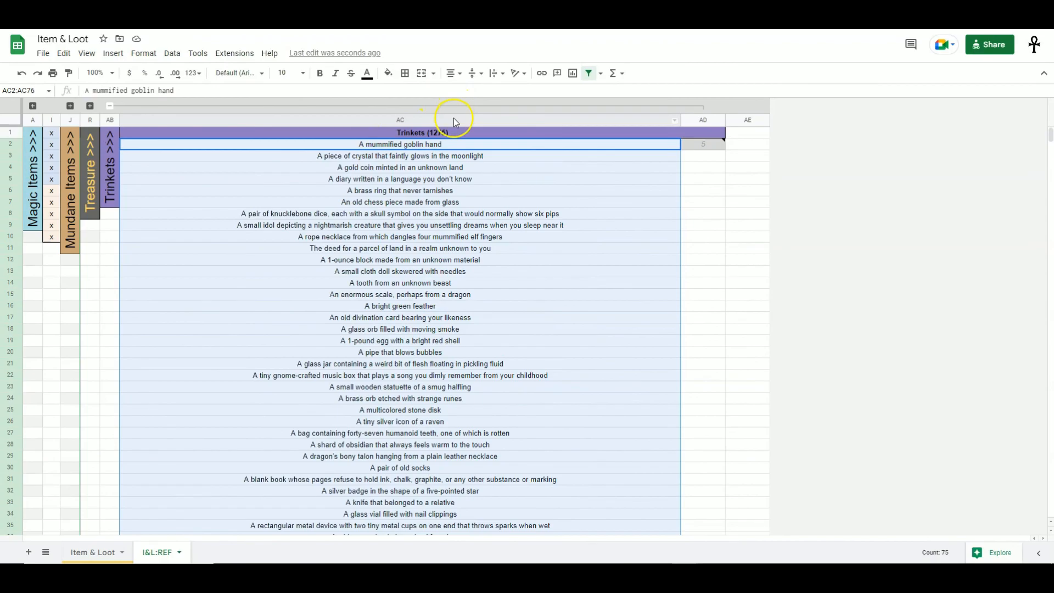
left_click(446, 133)
left_click_drag(1049, 137, 978, 132)
left_click(702, 194)
left_click_drag(487, 191, 490, 291)
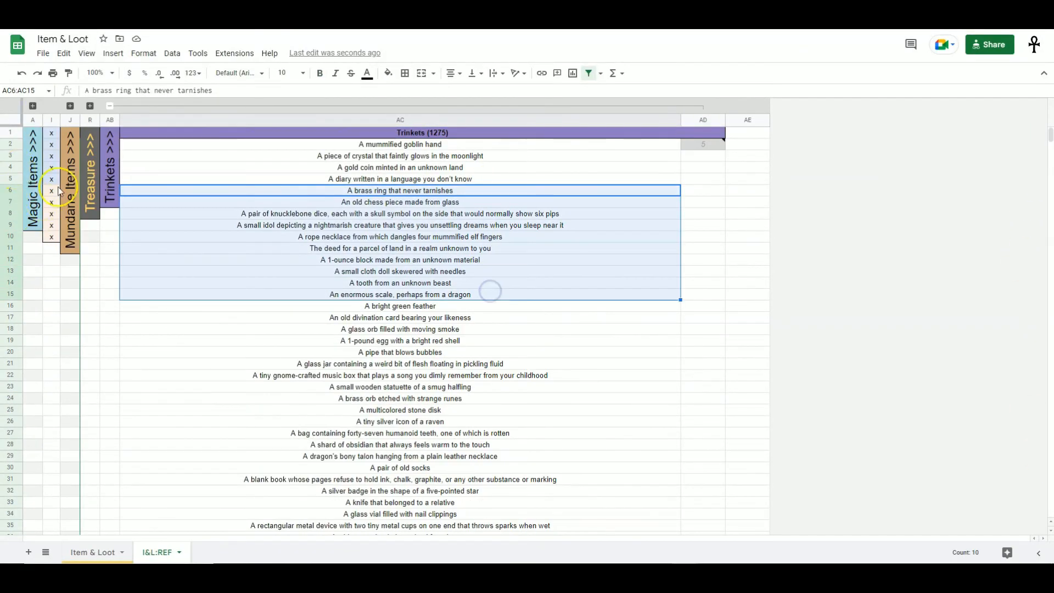
left_click(442, 264)
left_click(362, 202)
left_click(438, 306)
left_click(360, 422)
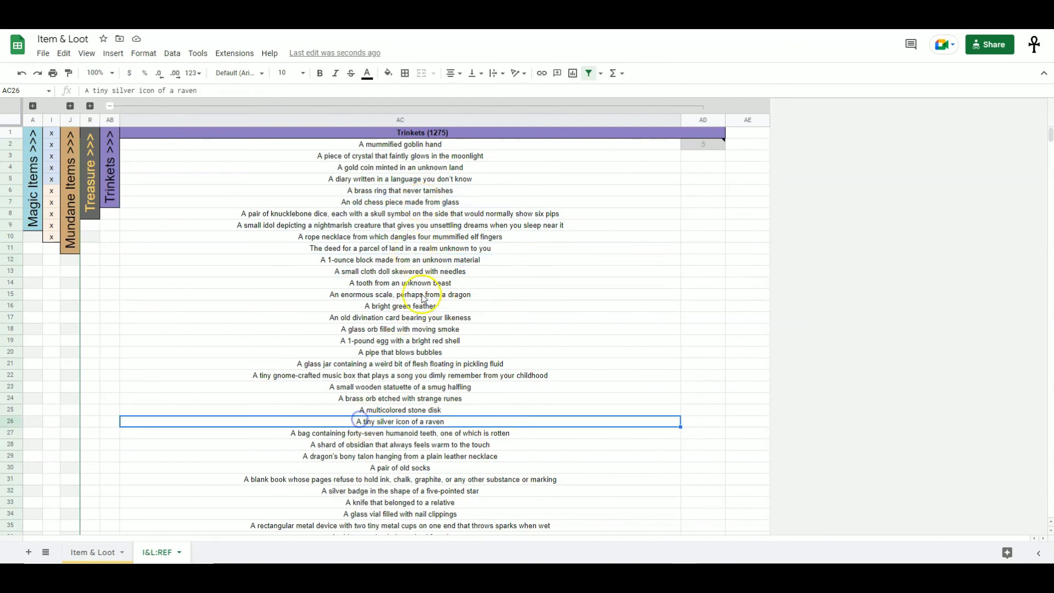
left_click(705, 146)
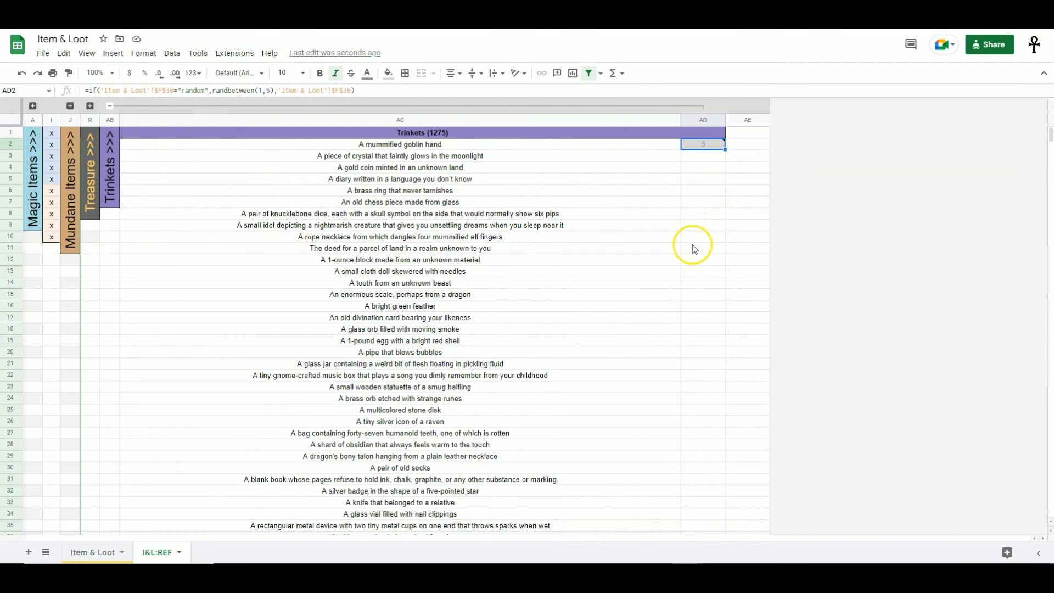